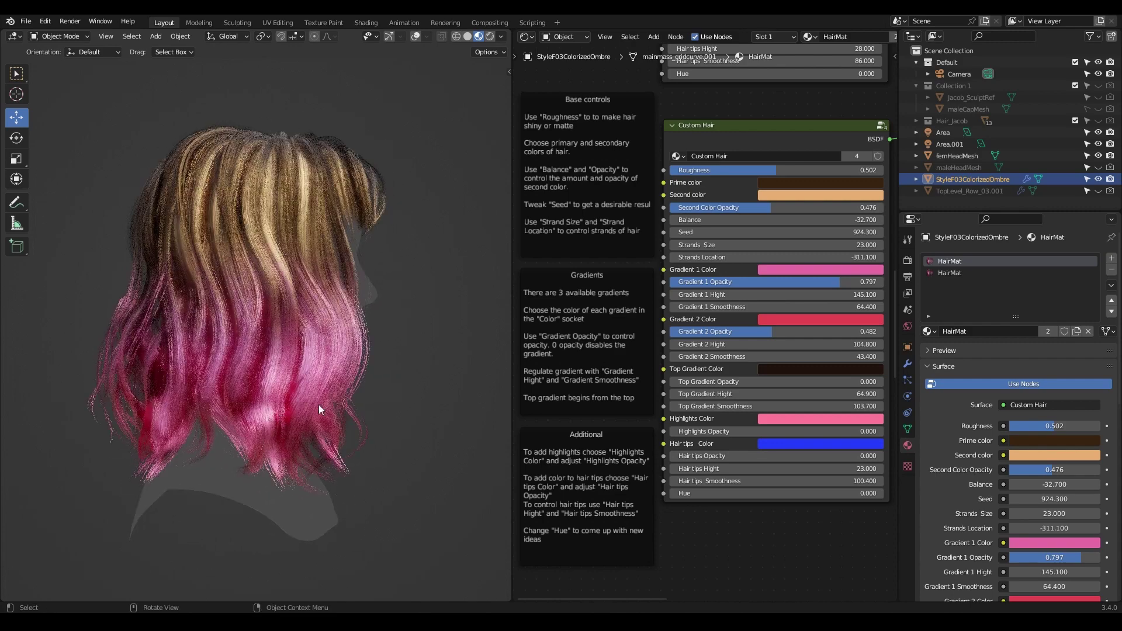
Preview each of the three Custom Hair preset nodes above the current one on the hair
middle_click_drag(775, 542, 762, 545)
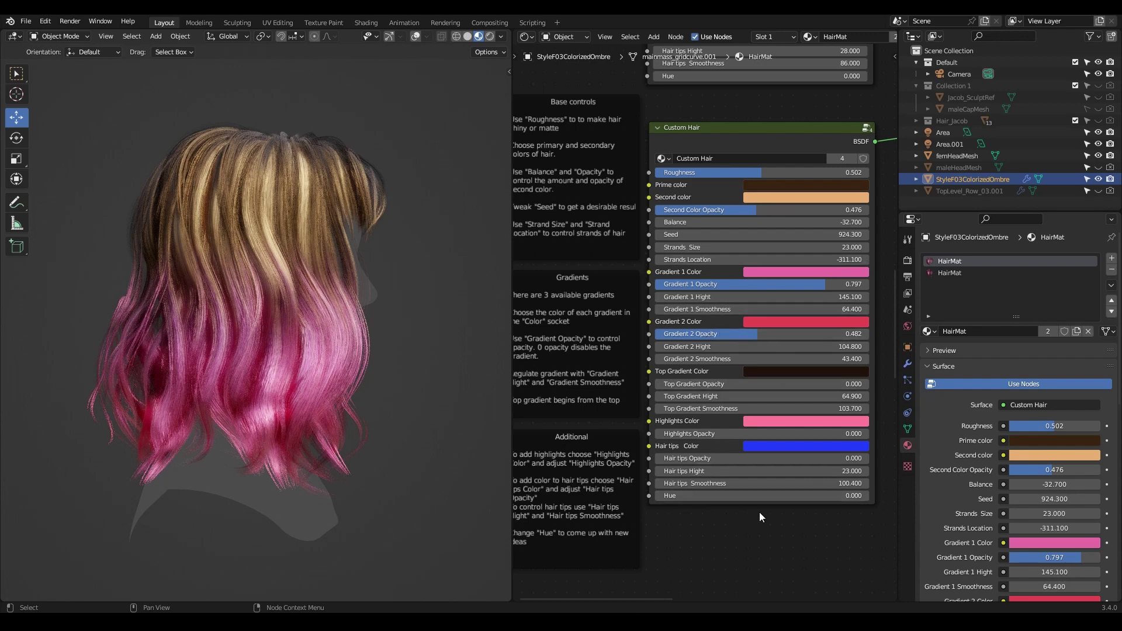
scroll(759, 512, "down", 6)
middle_click_drag(810, 458, 804, 559)
left_click(690, 353, "ctrl+shift")
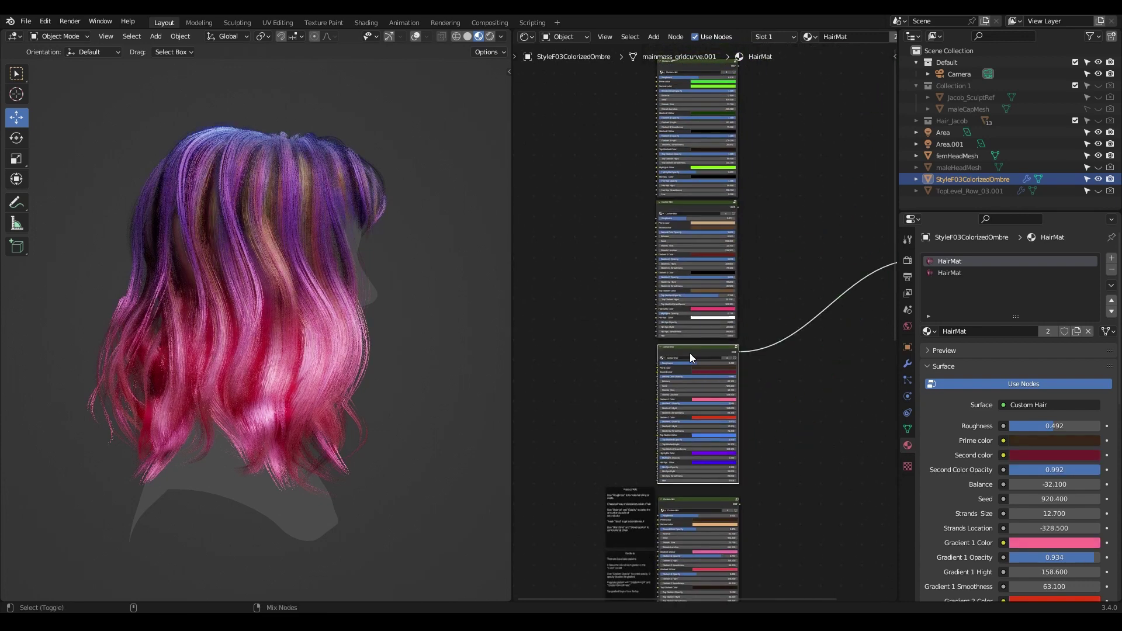
left_click(685, 205, "ctrl+shift")
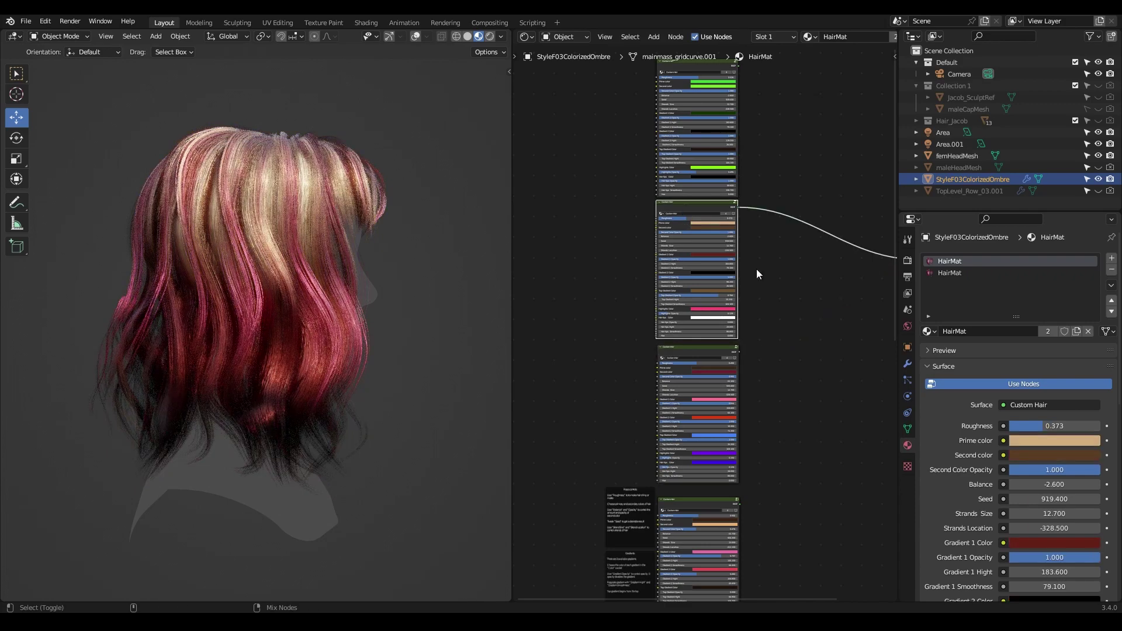
scroll(721, 202, "up", 5, "ctrl")
left_click(710, 192, "ctrl+shift")
Preview the Custom Hair node with the pink and red gradients again and review the usage notes beside it
middle_click_drag(760, 485, 747, 140)
scroll(746, 397, "up", 13)
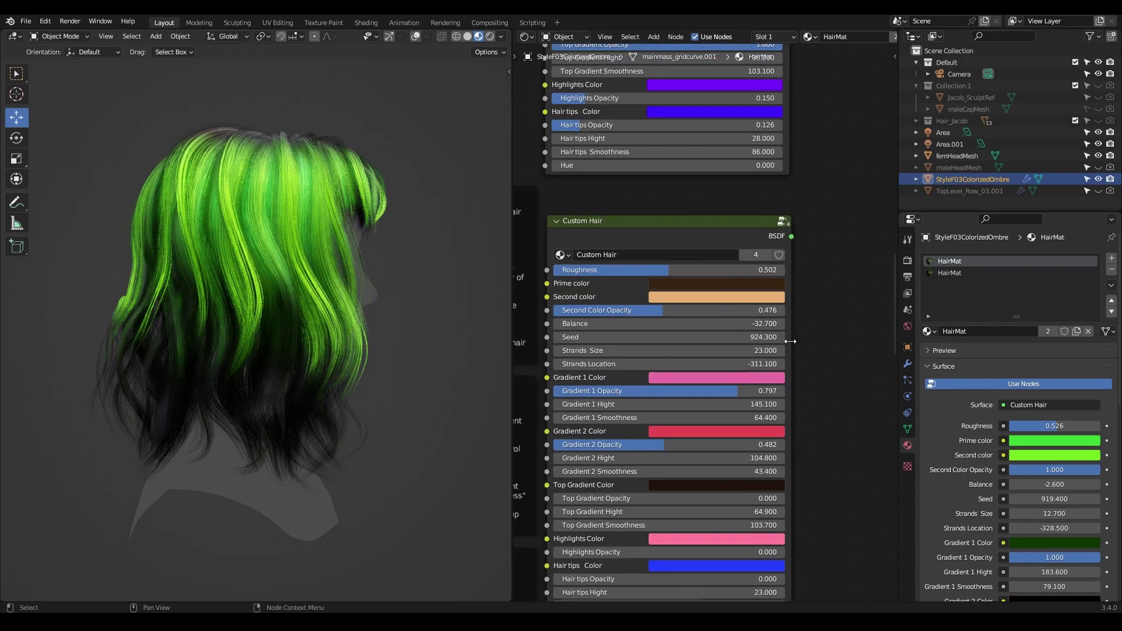
middle_click_drag(790, 343, 842, 258)
left_click(745, 148, "ctrl+shift")
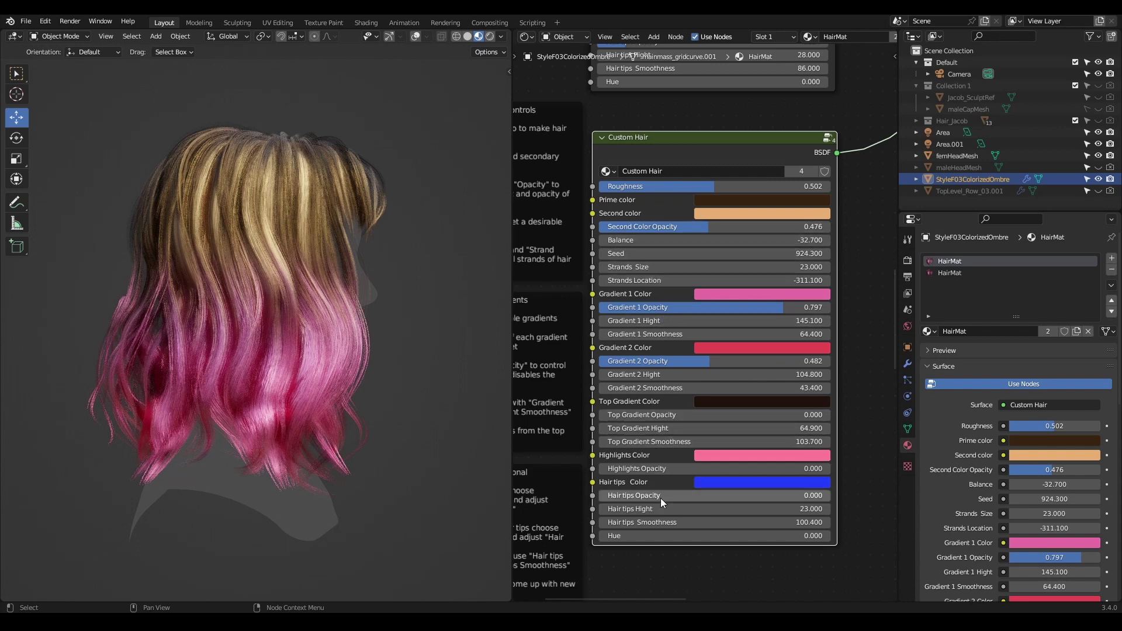
middle_click_drag(571, 471, 680, 458)
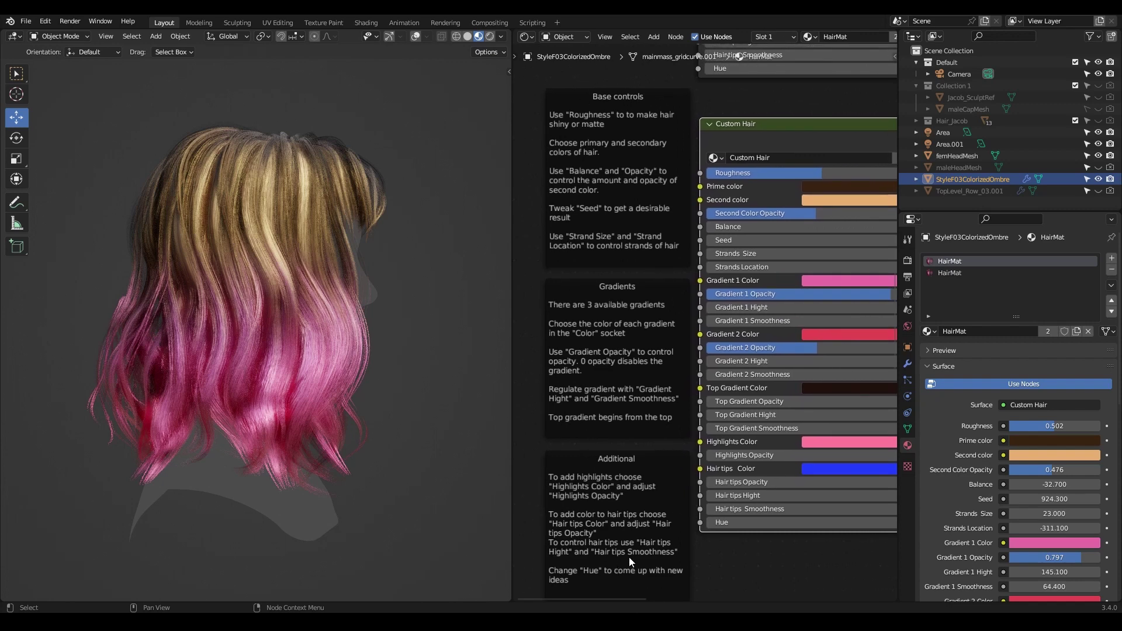
middle_click_drag(607, 342, 600, 300)
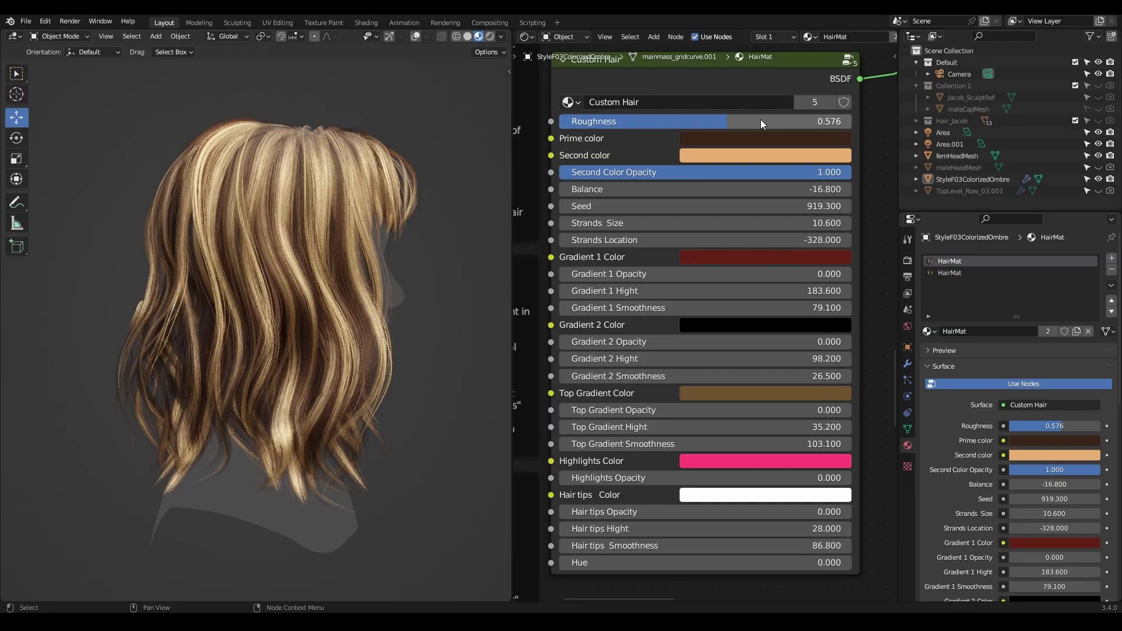
Try a shinier Roughness of 0.350 on the hair shader, and settle on 0.547
left_click_drag(721, 123, 661, 123)
middle_click_drag(283, 296, 184, 323)
scroll(289, 304, "up", 4)
scroll(290, 303, "down", 4)
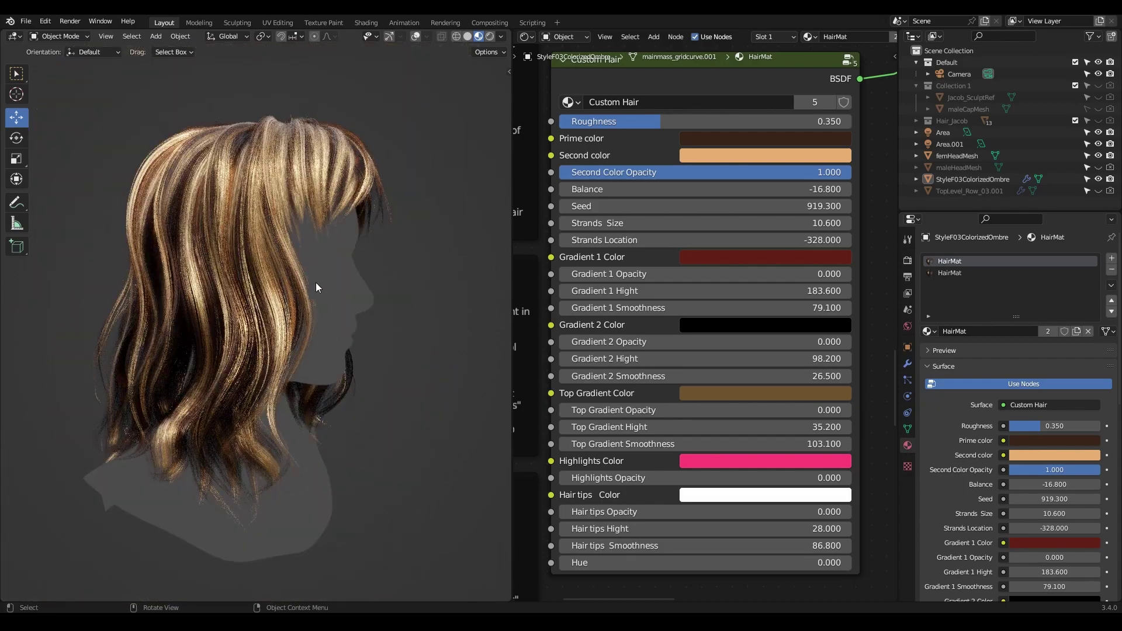
middle_click_drag(313, 283, 338, 290)
left_click_drag(706, 121, 718, 121)
middle_click_drag(374, 226, 416, 238)
Try a Second Color Opacity of 0.595 and return it to 1.000
left_click(765, 138)
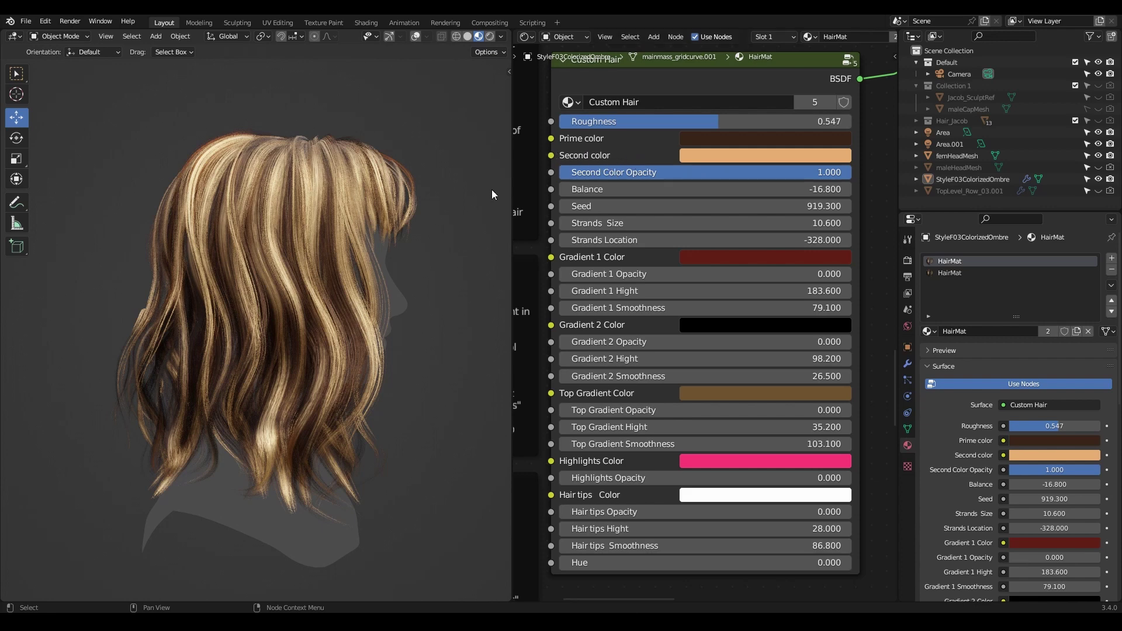
mouse_move(701, 173)
left_mouse_down()
mouse_move(532, 173)
mouse_move(732, 172)
left_mouse_up()
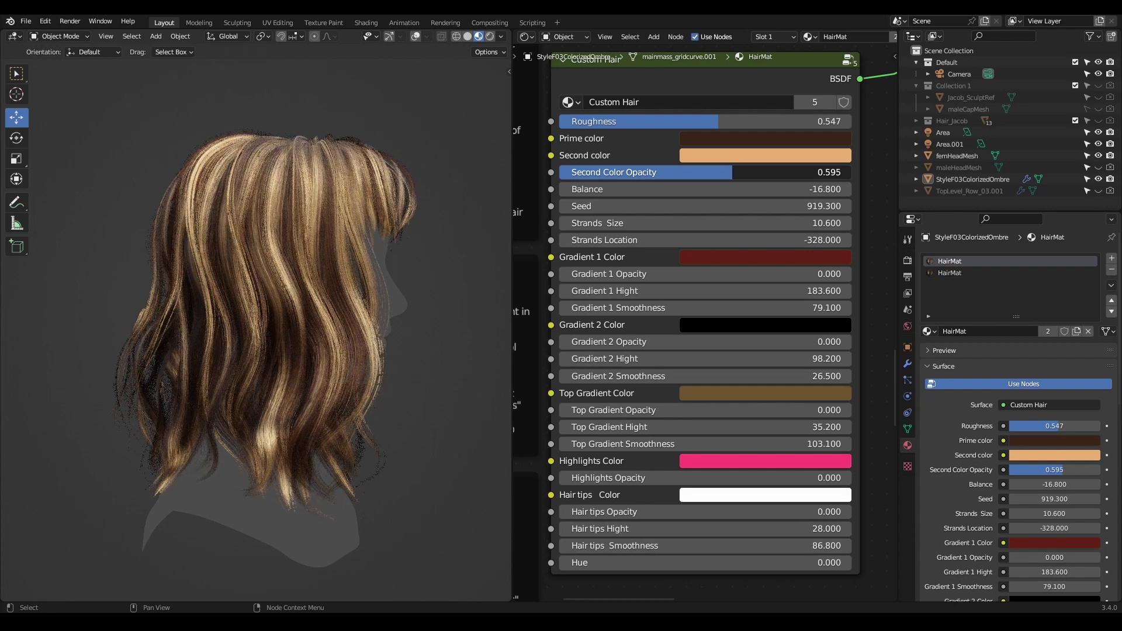
mouse_move(654, 172)
left_mouse_down()
mouse_move(631, 173)
mouse_move(689, 176)
left_mouse_up()
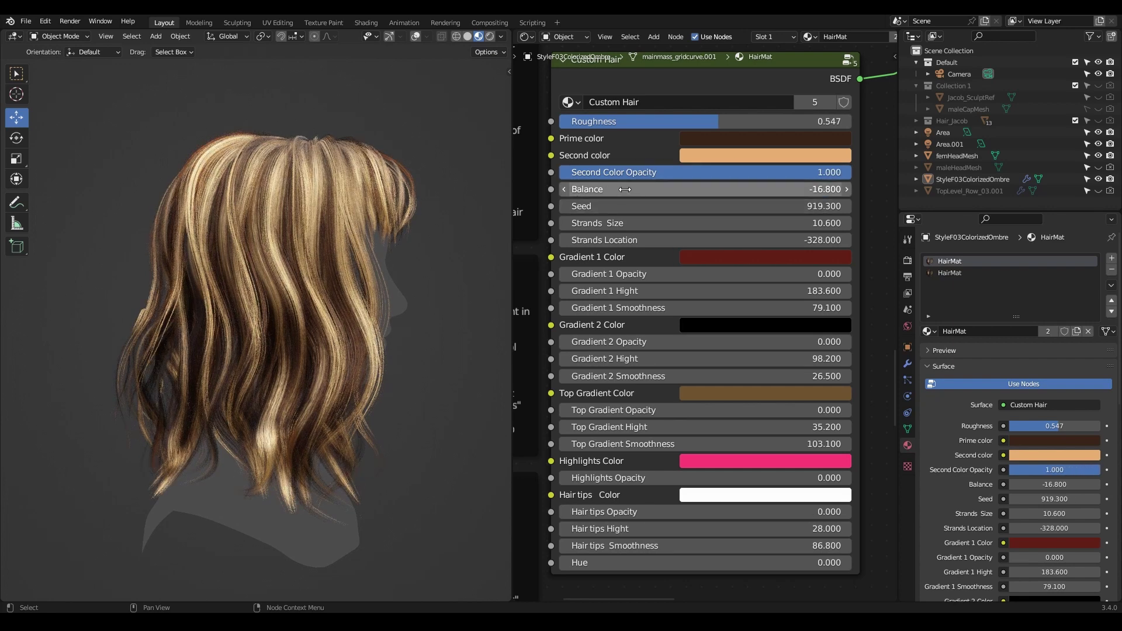
Raise the Balance to 13.100 to compare the color mix, and bring it down to -15.100
mouse_move(704, 188)
left_mouse_down()
mouse_move(742, 189)
mouse_move(653, 188)
mouse_move(735, 189)
left_mouse_up()
left_click_drag(611, 189, 640, 191)
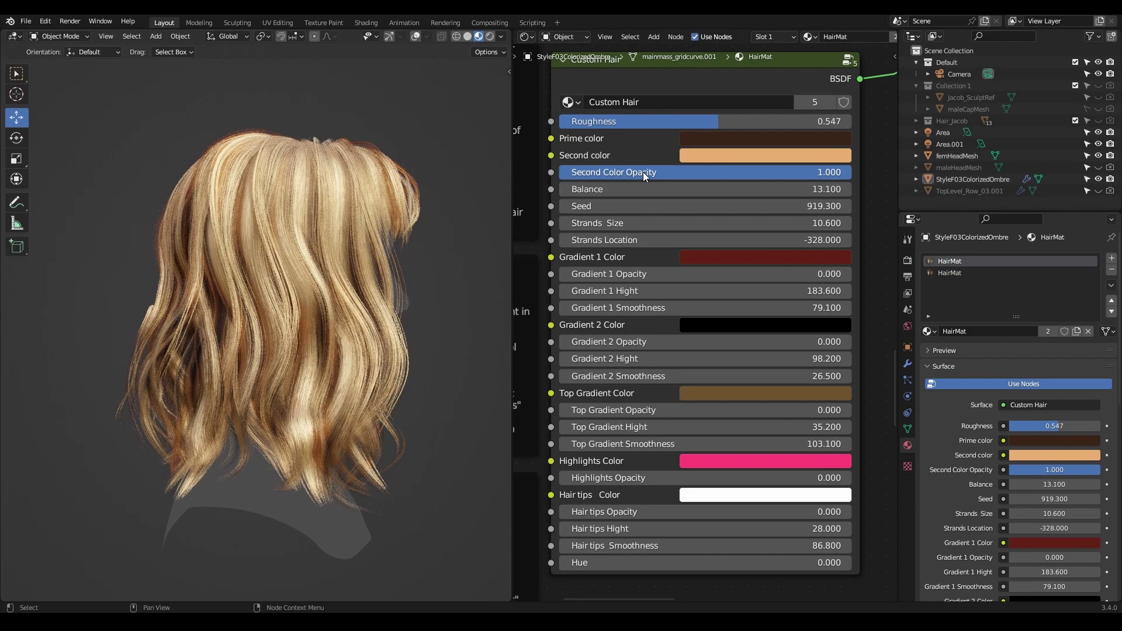
mouse_move(637, 190)
left_mouse_down()
mouse_move(520, 190)
mouse_move(552, 191)
mouse_move(532, 190)
left_mouse_up()
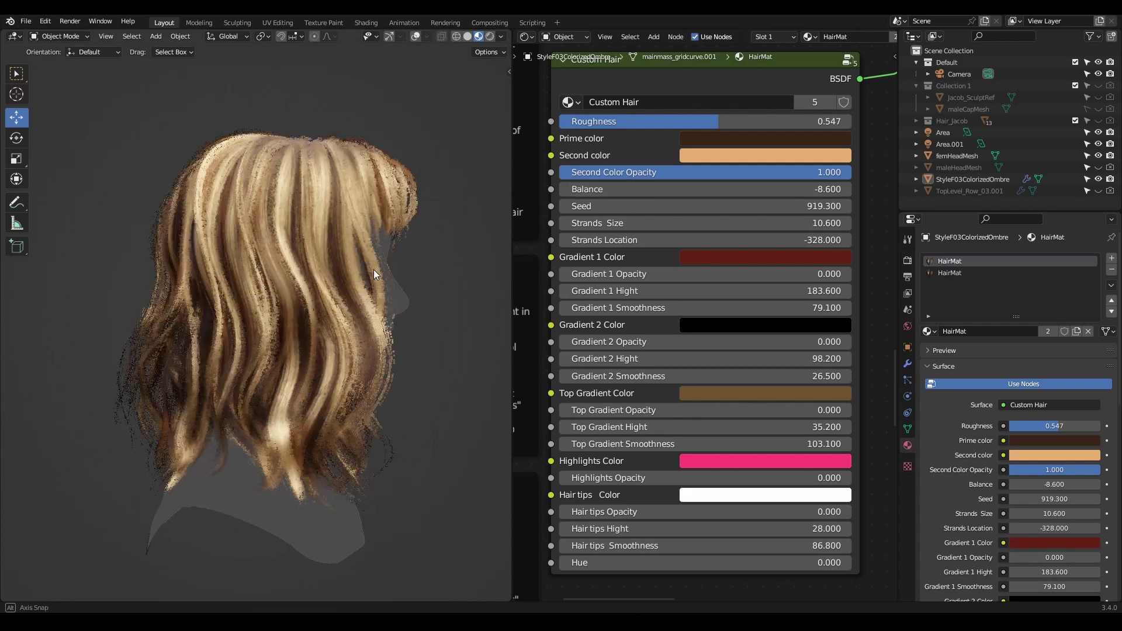
left_click_drag(666, 200, 648, 199)
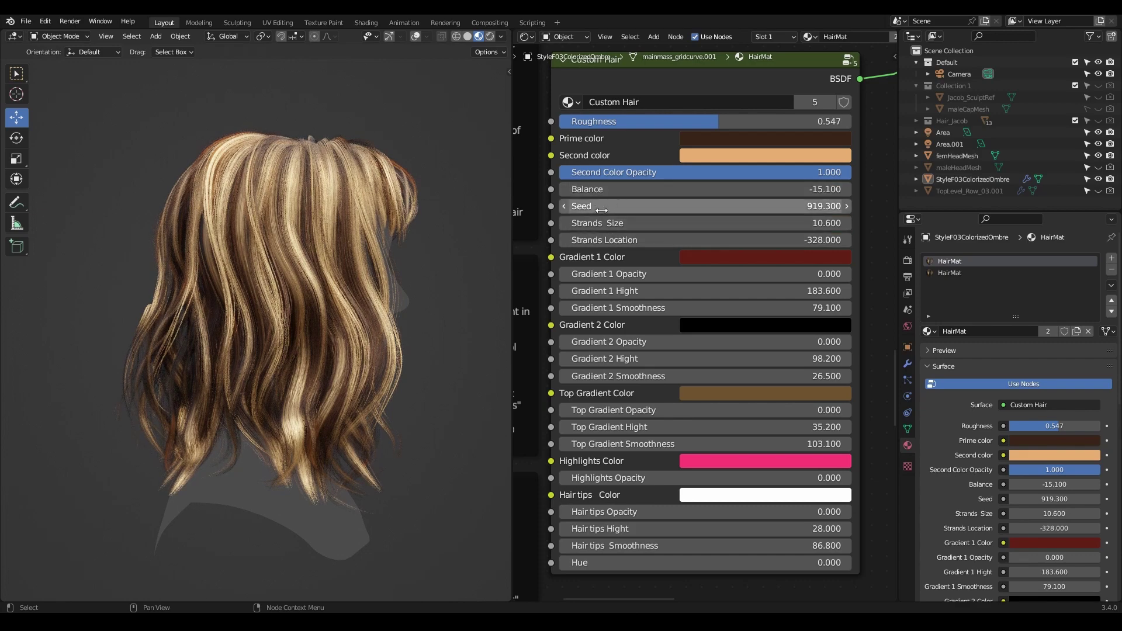
Set the Seed to 911.900 and inspect the new strand pattern around the hair
scroll(433, 275, "up", 1)
middle_click_drag(441, 273, 429, 269)
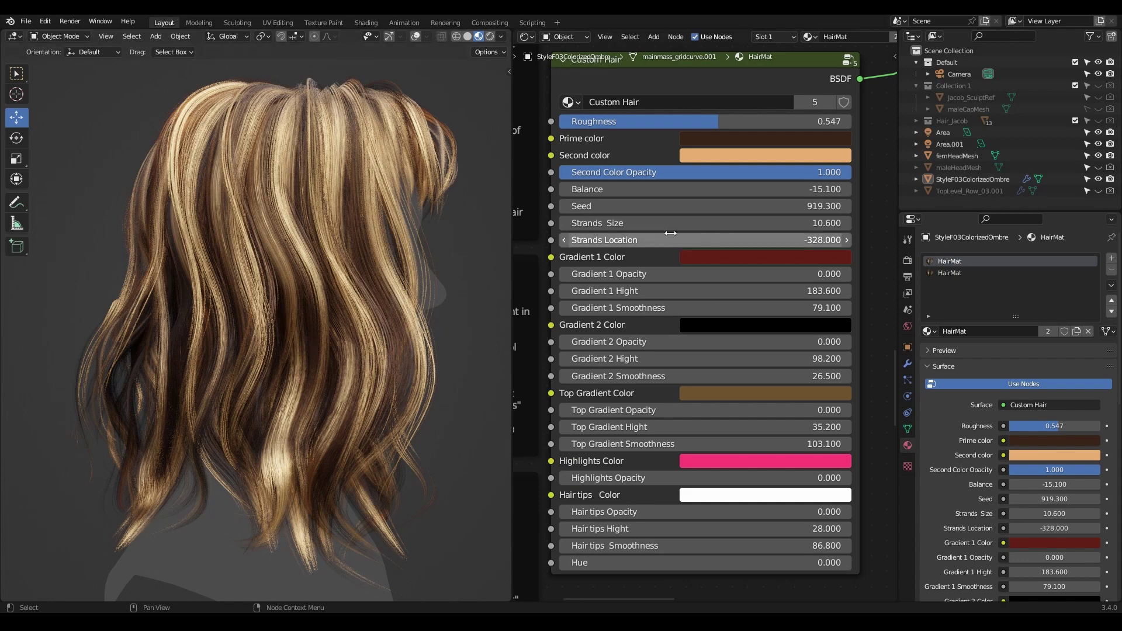
mouse_move(705, 206)
left_mouse_down()
mouse_move(815, 206)
mouse_move(701, 206)
left_mouse_up()
middle_click_drag(416, 328, 328, 320)
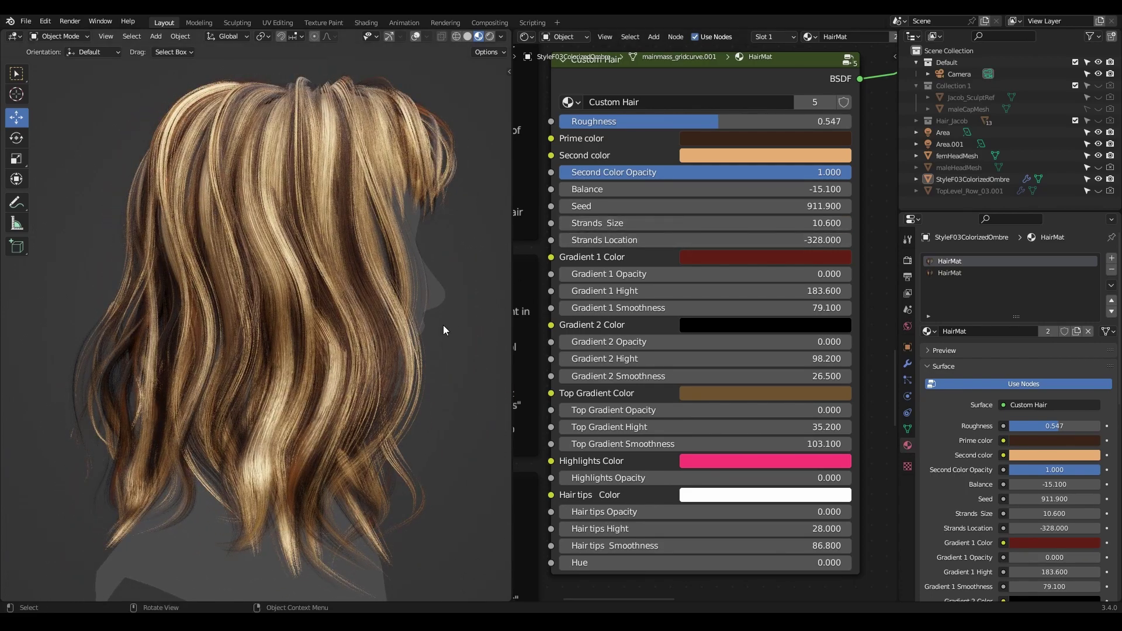
middle_click_drag(407, 355, 450, 350)
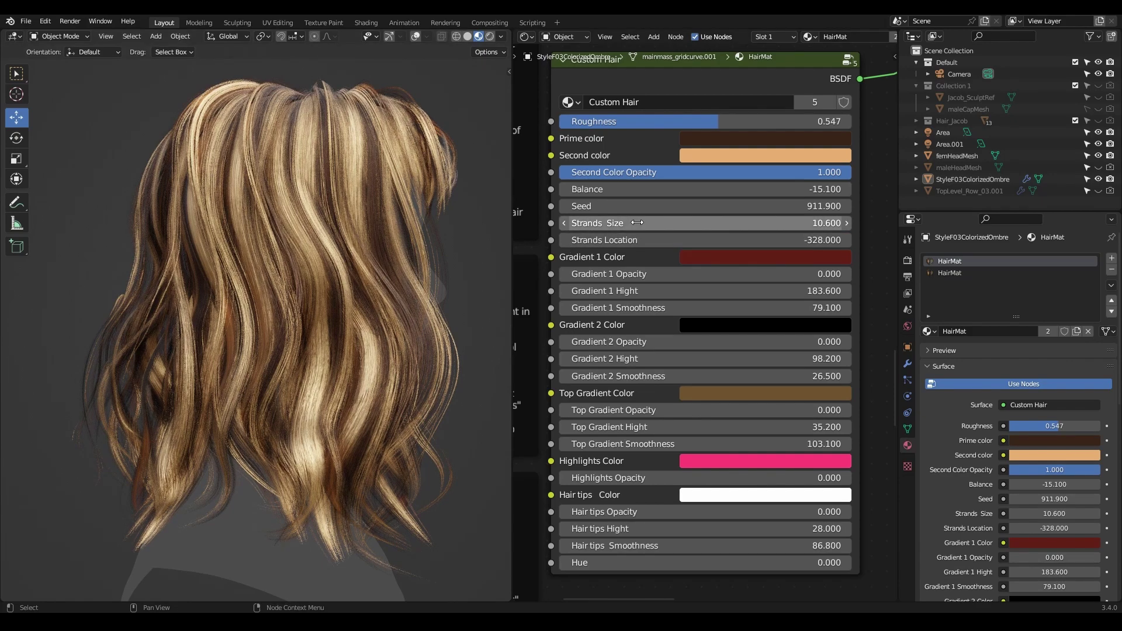
Reduce the Strands Size to 2.000 and check the wide strands from several angles
left_click_drag(658, 227, 705, 223)
scroll(446, 331, "down", 2)
middle_click_drag(446, 331, 346, 296)
left_click_drag(653, 223, 669, 222)
middle_click_drag(223, 382, 413, 385)
scroll(409, 381, "down", 4)
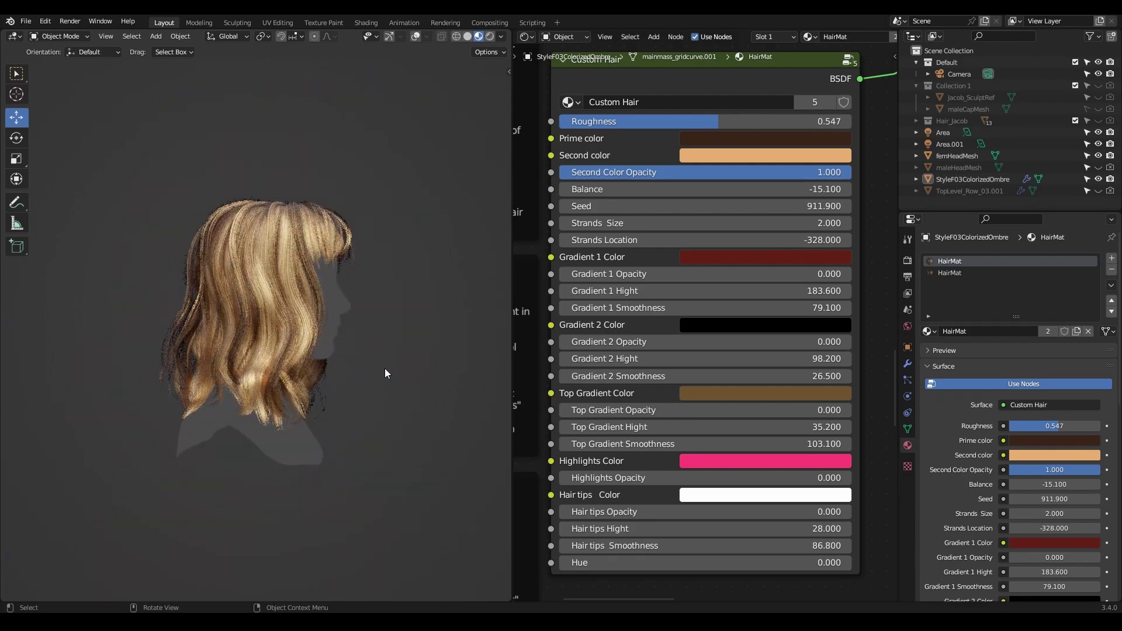
Raise the Strands Size to 4.600 and on to 15.700, inspecting the finer strands around the head
left_click_drag(647, 229, 695, 229)
middle_click_drag(318, 363, 305, 263)
scroll(325, 374, "up", 3)
scroll(331, 370, "up", 2)
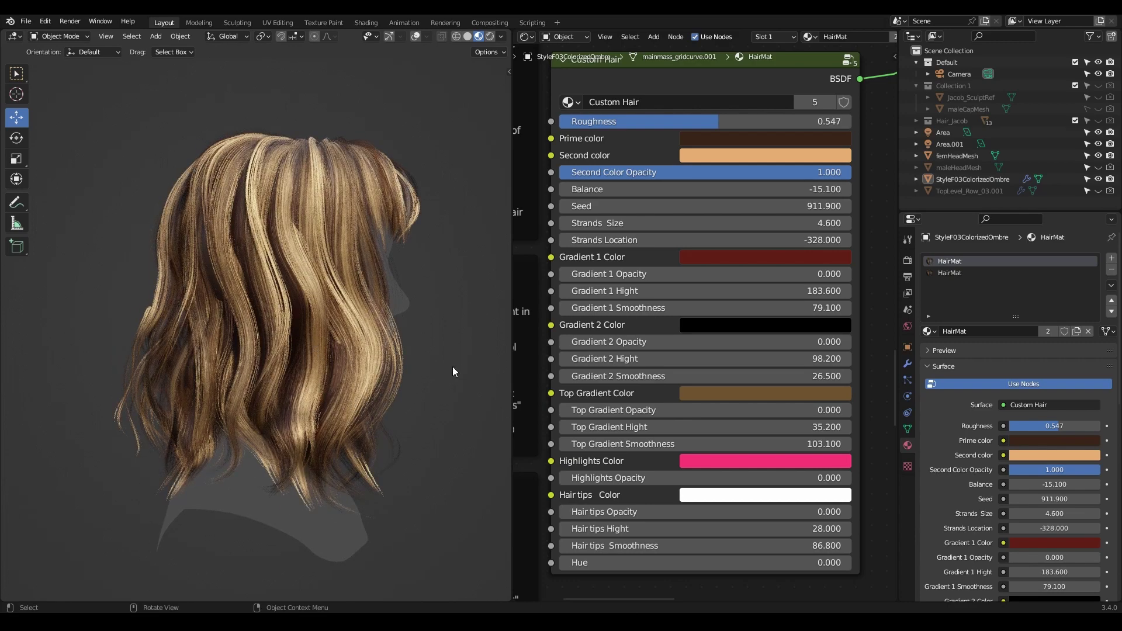
left_click_drag(701, 222, 768, 222)
middle_click_drag(136, 377, 334, 312)
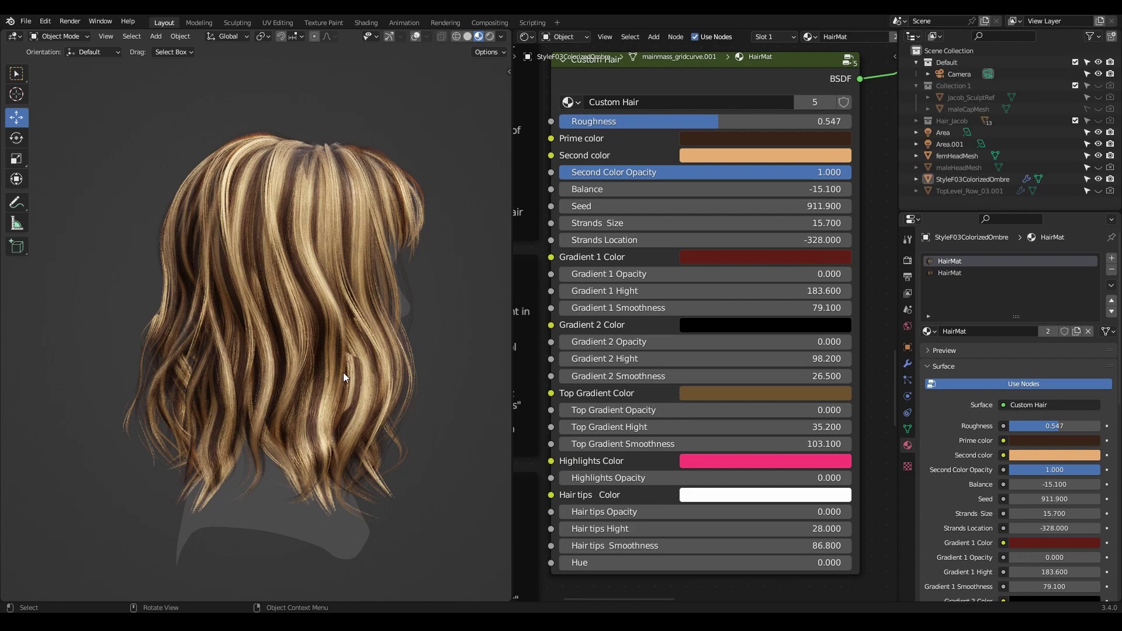
middle_click_drag(346, 377, 291, 244)
middle_click_drag(296, 405, 322, 342)
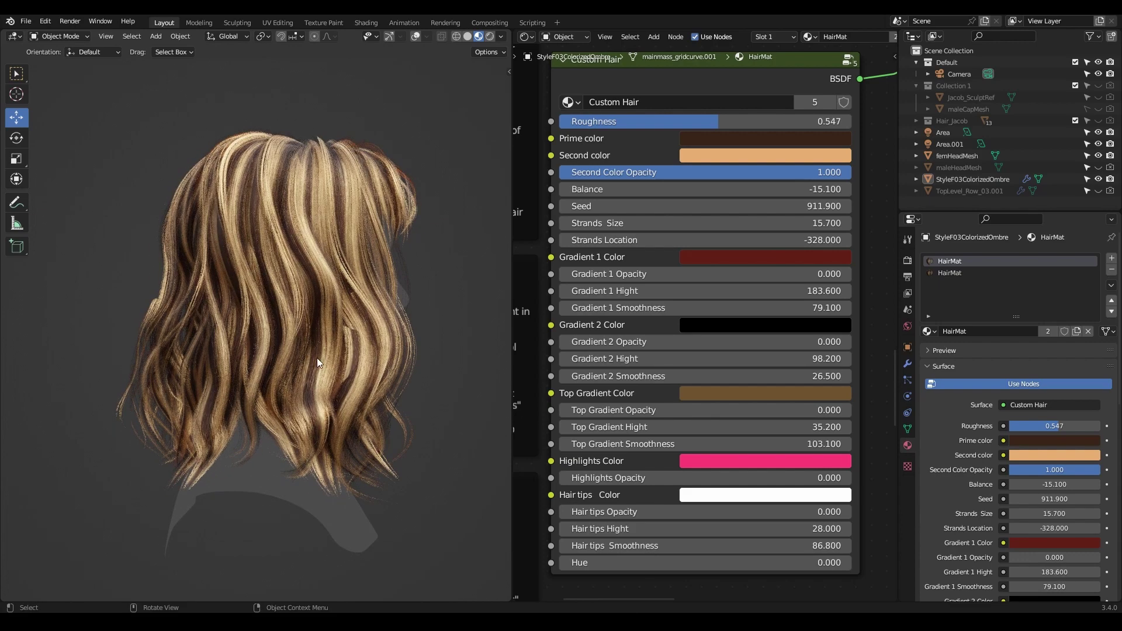
Set the Strands Location to -311.100 and inspect where the strands fall
mouse_move(638, 241)
left_mouse_down()
mouse_move(619, 241)
mouse_move(655, 240)
left_mouse_up()
scroll(341, 377, "up", 1)
middle_click_drag(341, 377, 335, 357)
left_click_drag(677, 241, 646, 240)
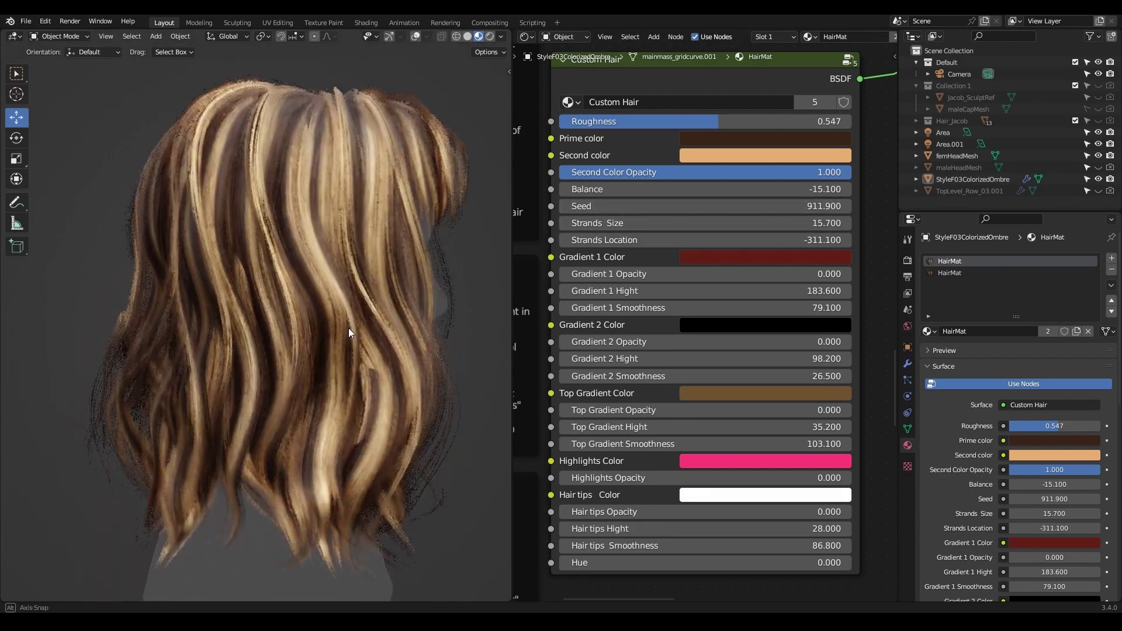
middle_click_drag(392, 338, 381, 325)
Refine the strand pattern with Strands Size 23.000, Balance -32.700 and Seed 924.300
left_click_drag(697, 223, 737, 223)
left_click_drag(619, 212, 610, 188)
middle_click_drag(330, 348, 451, 289)
left_click_drag(639, 190, 688, 190)
mouse_move(601, 207)
left_mouse_down()
mouse_move(699, 206)
mouse_move(600, 209)
left_mouse_up()
mouse_move(328, 320)
middle_mouse_down()
mouse_move(419, 328)
mouse_move(292, 326)
mouse_move(320, 315)
middle_mouse_up()
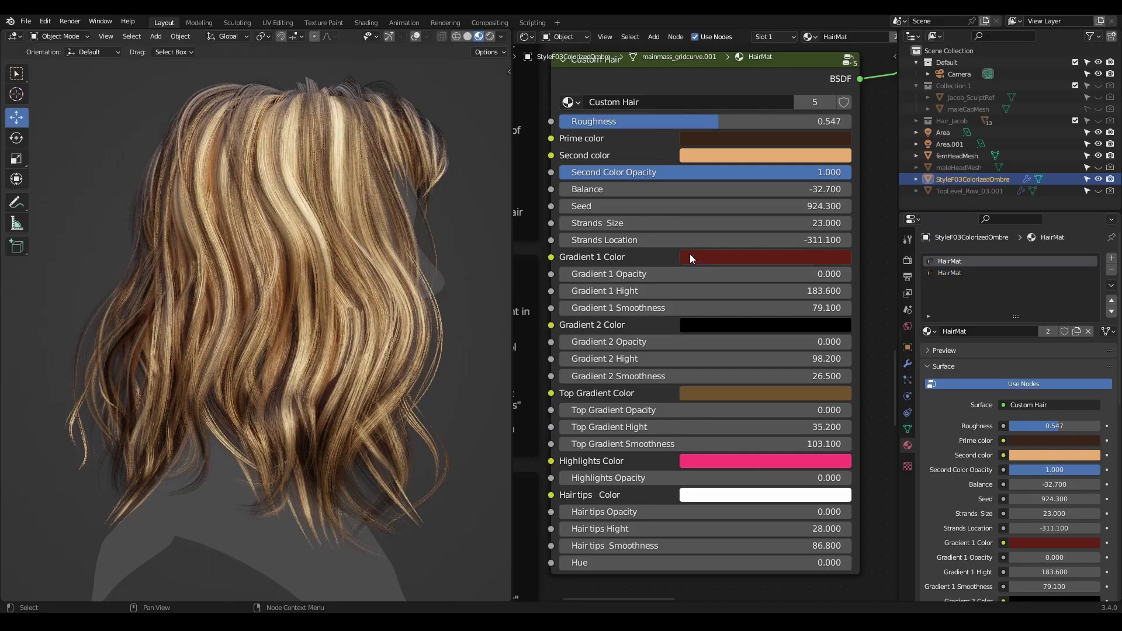
Examine the Custom Hair node's gradient settings and the hair from crown to tips
middle_click_drag(599, 257, 685, 253)
scroll(686, 253, "down", 3)
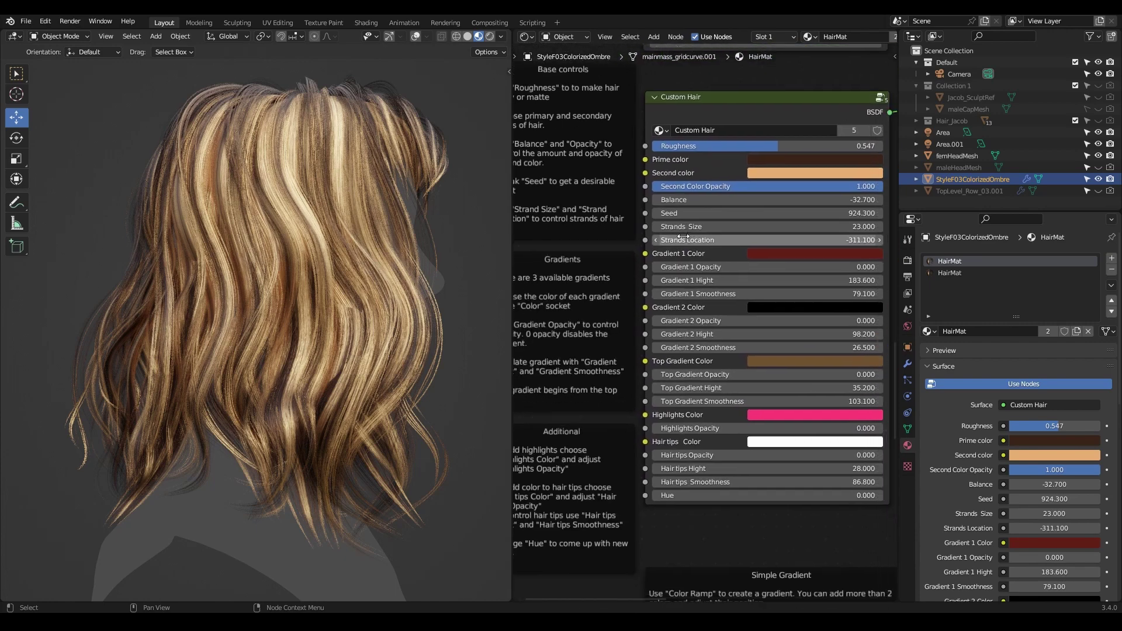
scroll(620, 264, "up", 1)
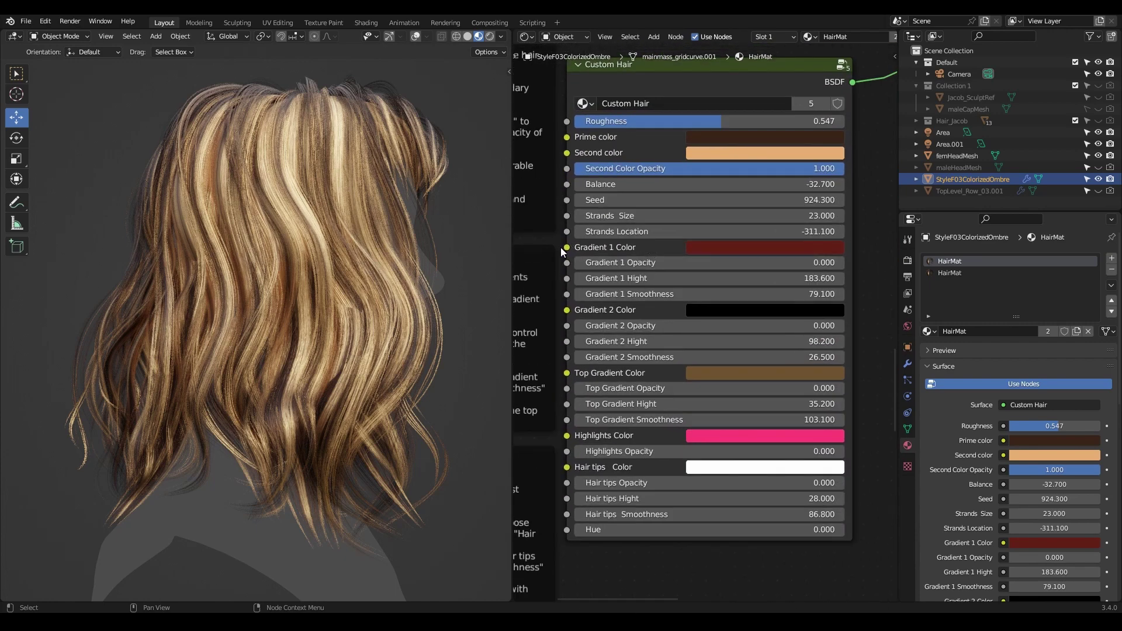
scroll(635, 312, "up", 2)
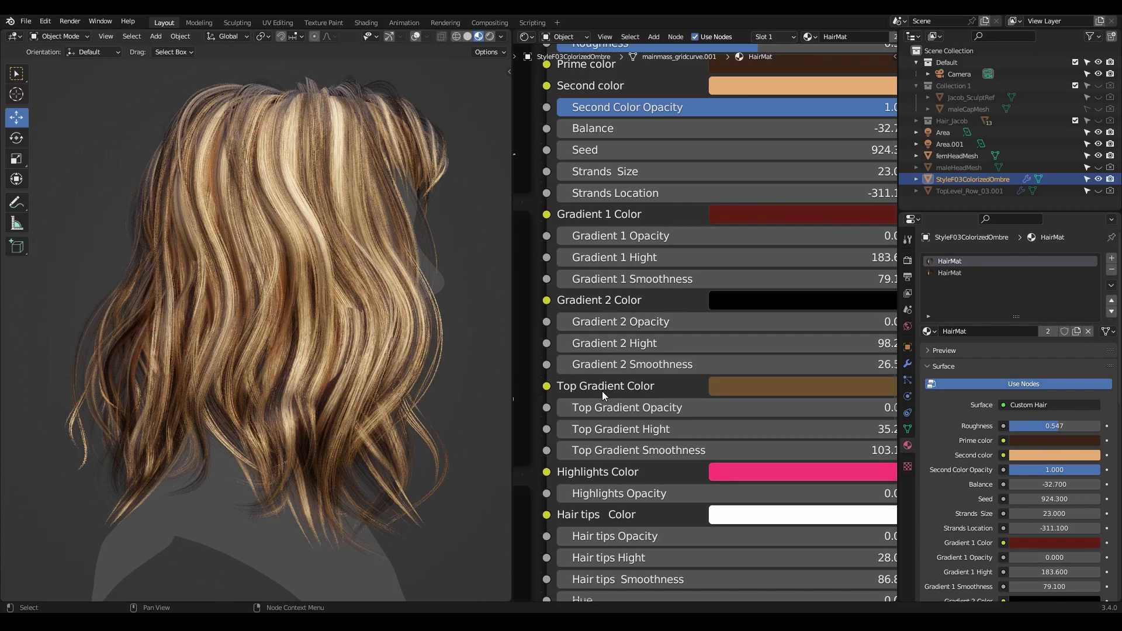
middle_click_drag(356, 283, 401, 398)
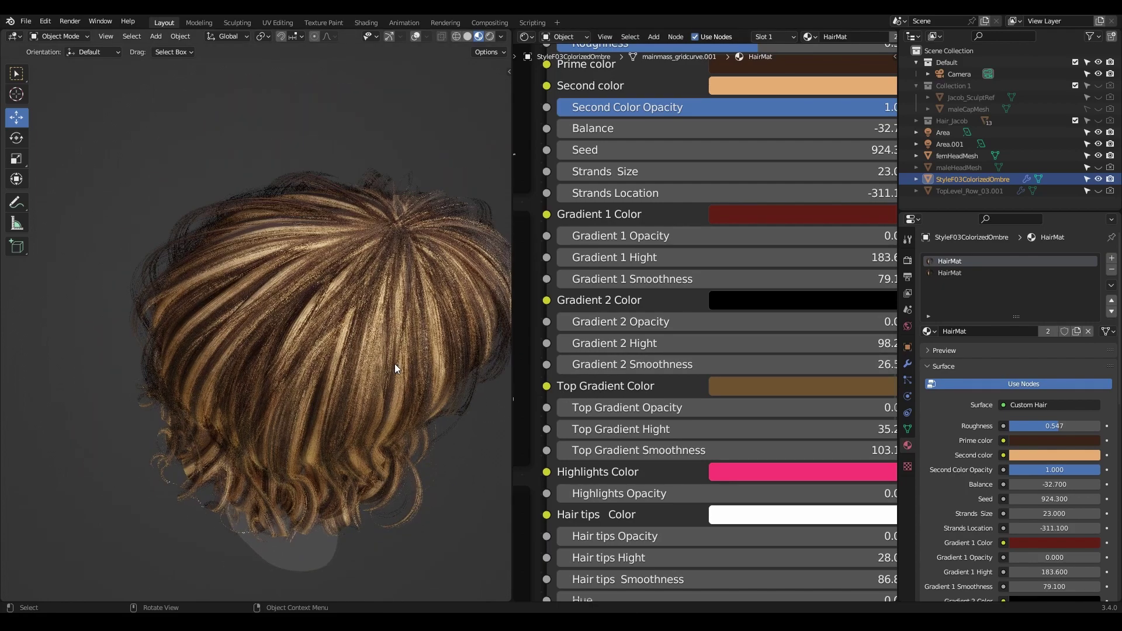
middle_click_drag(372, 349, 341, 278)
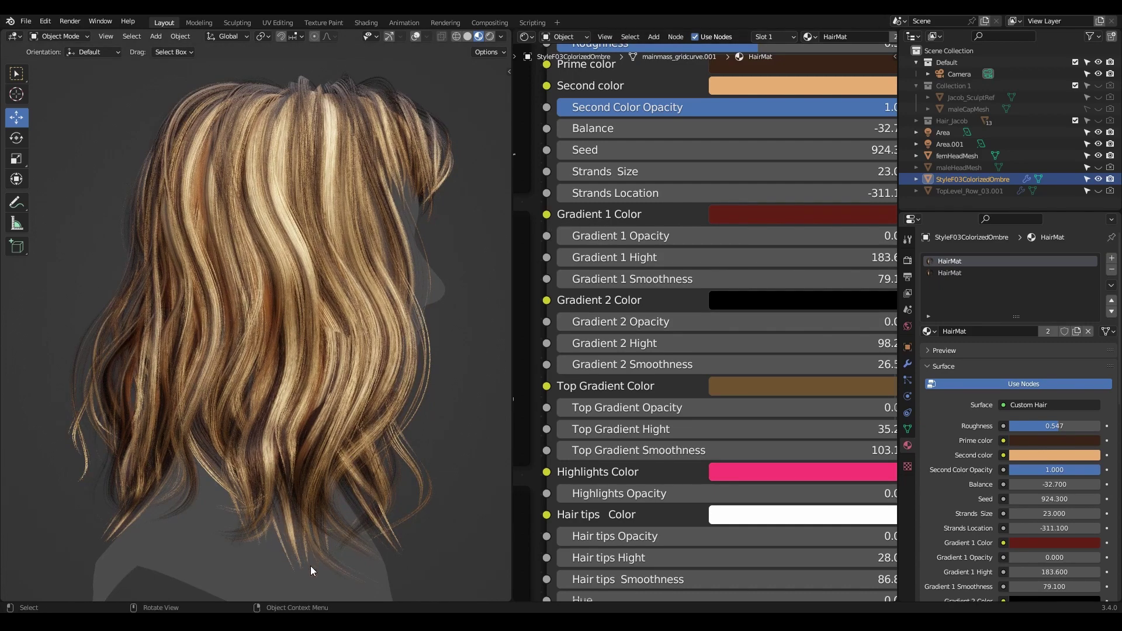
mouse_move(377, 394)
middle_mouse_down()
mouse_move(350, 395)
mouse_move(385, 387)
middle_mouse_up()
Change Gradient 1 Color to bright magenta and set Gradient 1 Opacity to 1.000
middle_click_drag(682, 291, 640, 307)
left_click(724, 234)
mouse_move(753, 377)
left_mouse_down()
mouse_move(846, 269)
mouse_move(847, 248)
mouse_move(847, 262)
mouse_move(746, 361)
left_mouse_up()
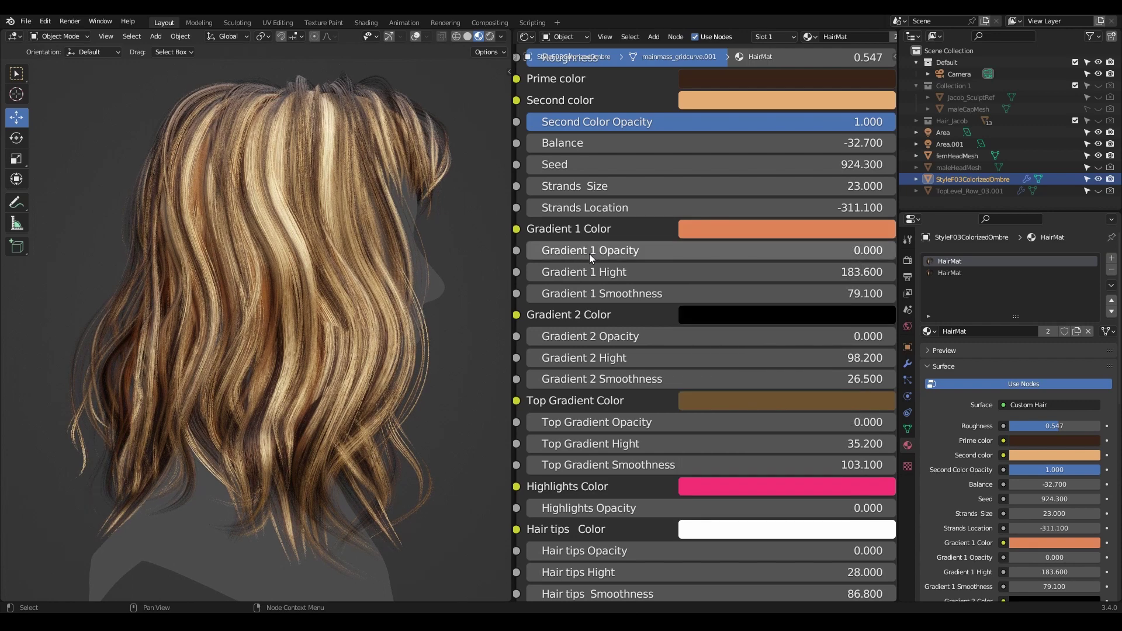
left_click(739, 232)
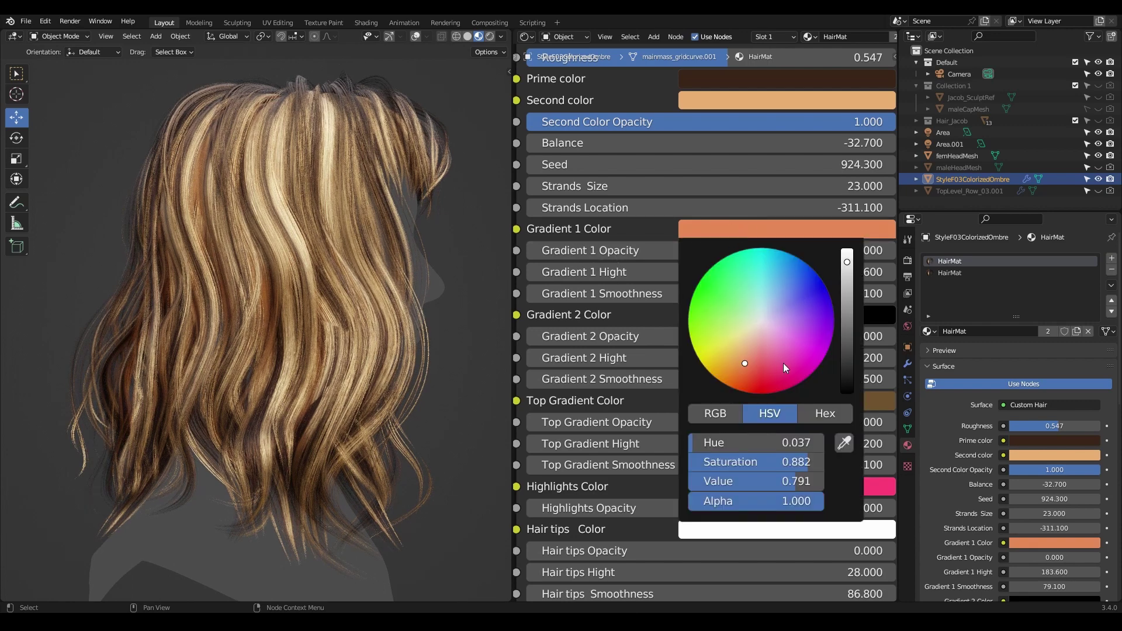
left_click_drag(778, 364, 791, 352)
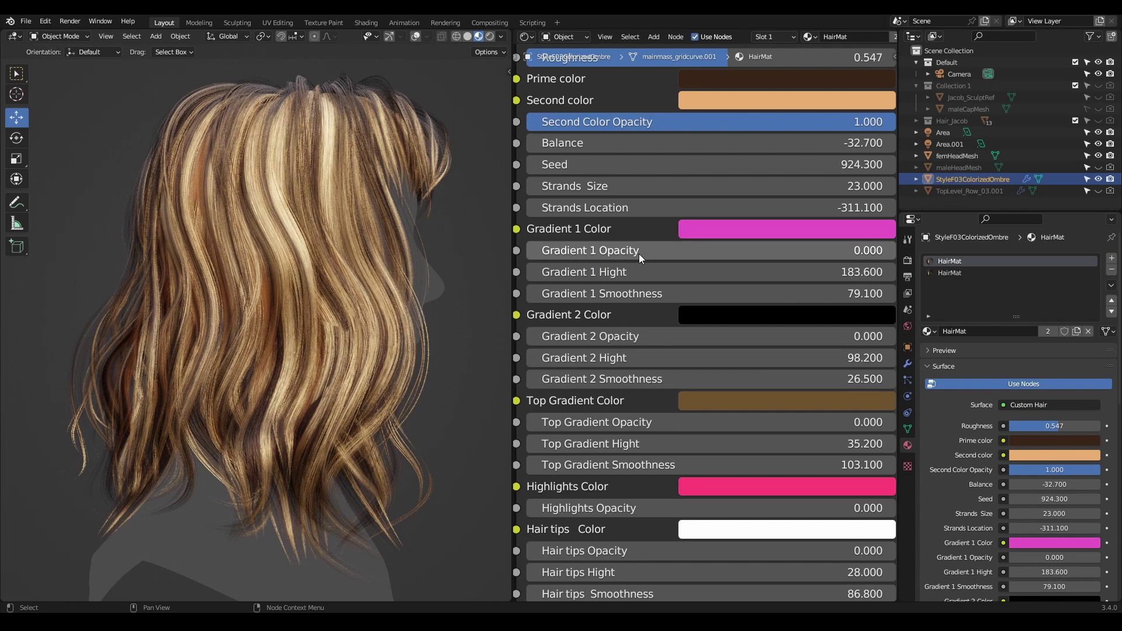
left_click_drag(624, 251, 896, 251)
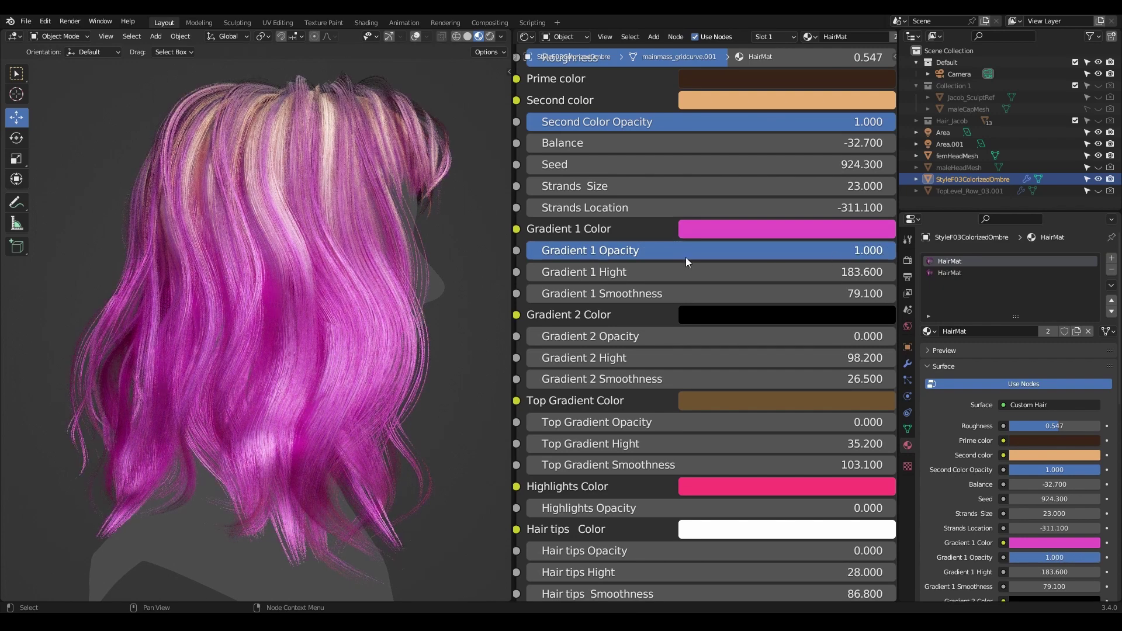
Shape the magenta gradient with Gradient 1 Smoothness 7.700 and Gradient 1 Hight 145.100
scroll(685, 262, "down", 1)
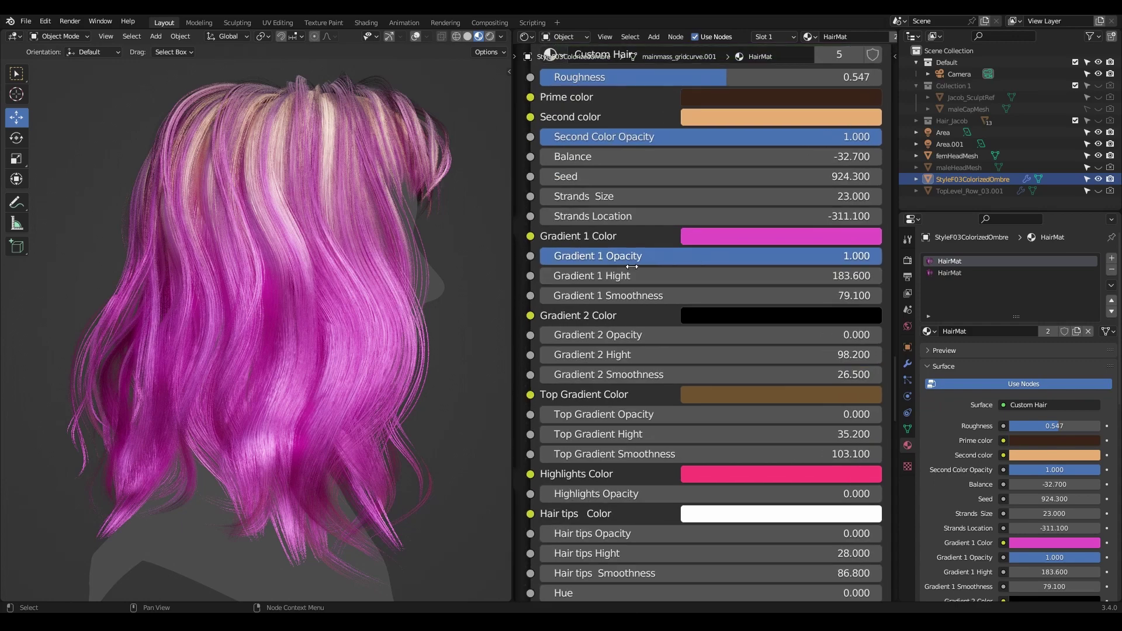
left_click_drag(716, 275, 619, 275)
middle_click_drag(328, 332, 381, 327)
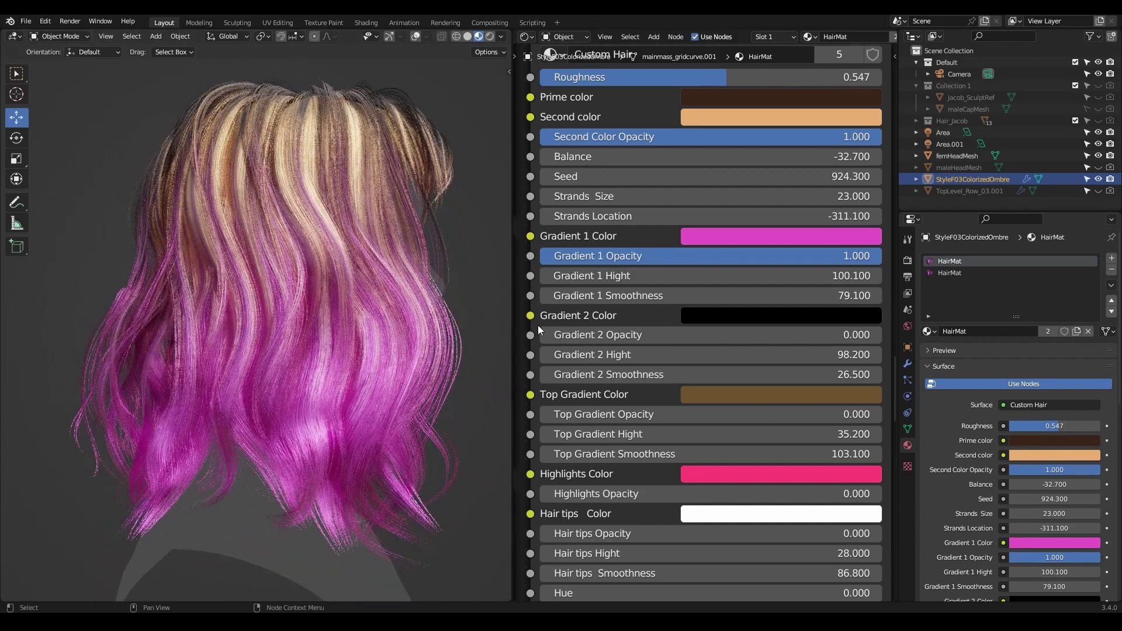
left_click_drag(678, 299, 576, 298)
left_click_drag(630, 275, 701, 275)
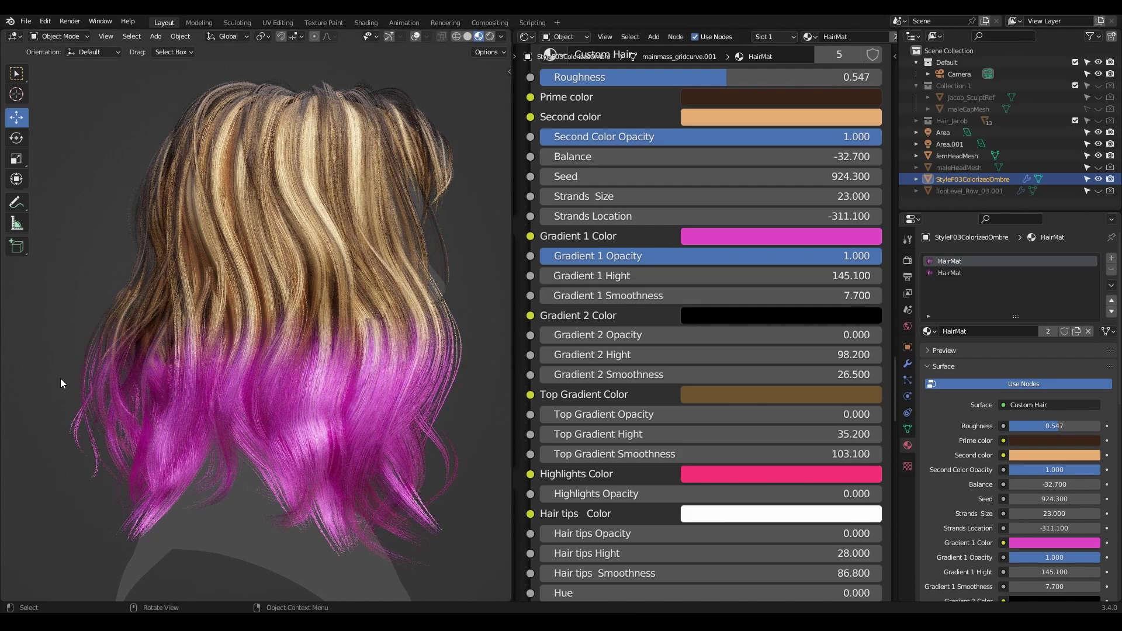
Soften the magenta transition by setting Gradient 1 Smoothness to 58.700
left_click_drag(643, 295, 745, 295)
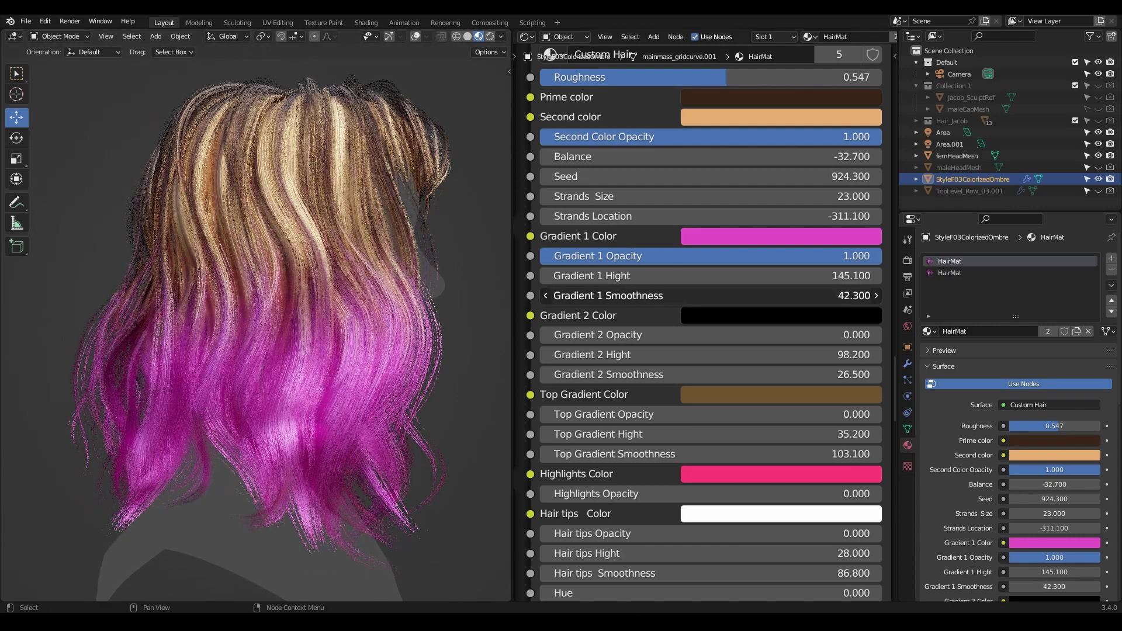
mouse_move(310, 292)
middle_mouse_down()
mouse_move(441, 321)
mouse_move(7, 336)
mouse_move(373, 339)
mouse_move(299, 289)
middle_mouse_up()
middle_click_drag(466, 341, 437, 327)
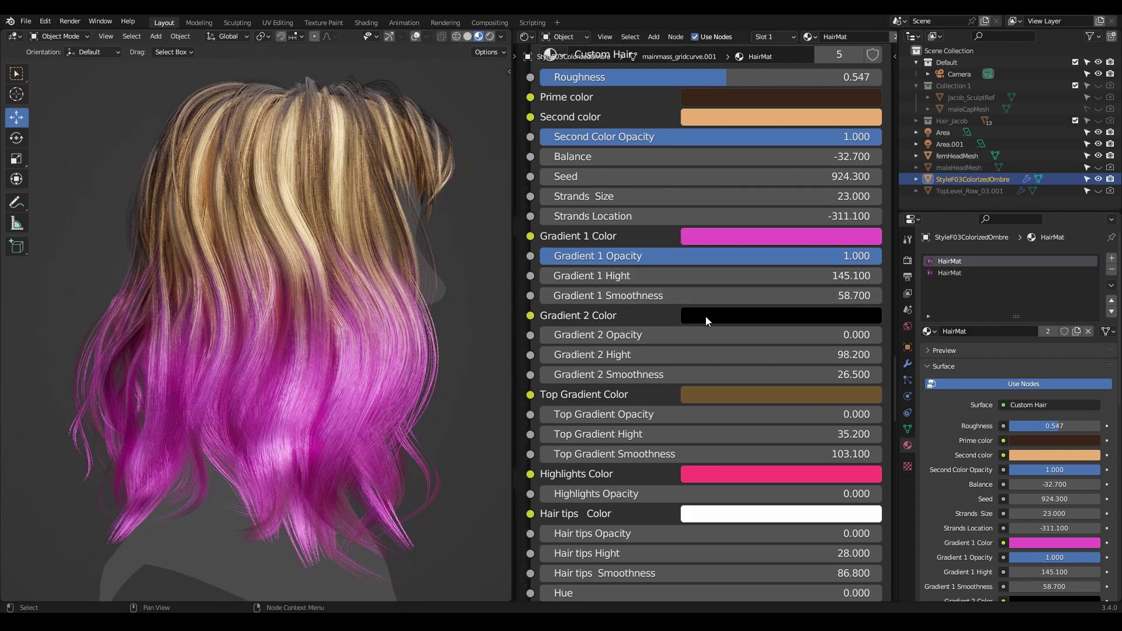
Change Gradient 2 Color to deep blue with Hue 0.664, Saturation 0.981 and Value 0.787
middle_click_drag(721, 314, 705, 281)
left_click(711, 284)
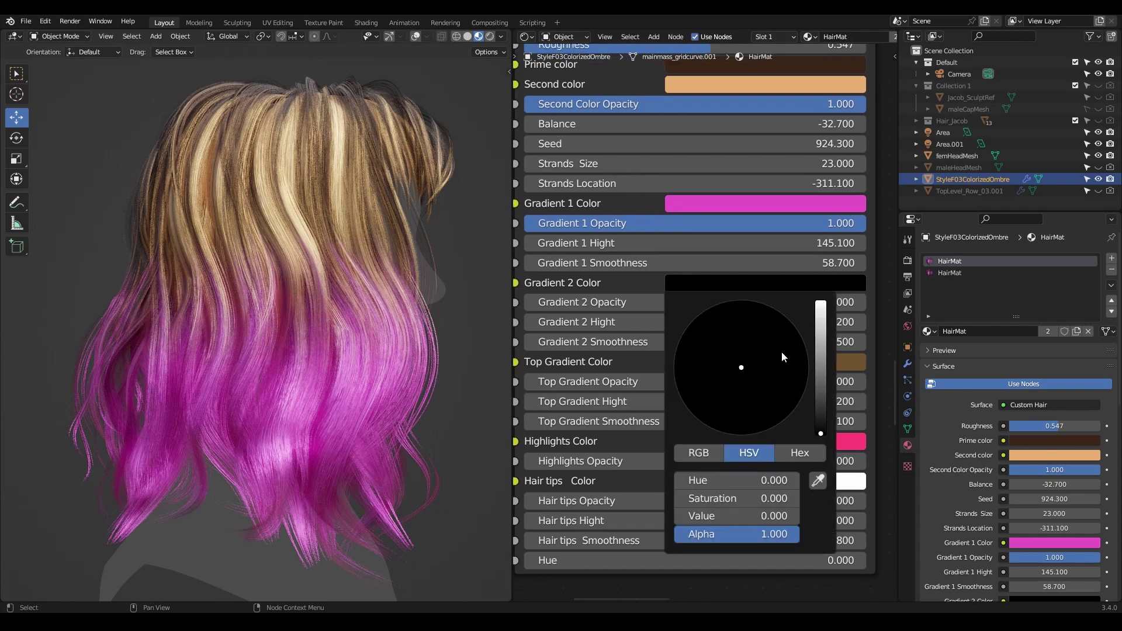
left_click_drag(820, 434, 820, 314)
mouse_move(746, 412)
left_mouse_down()
mouse_move(756, 416)
mouse_move(747, 426)
mouse_move(778, 367)
mouse_move(781, 323)
left_mouse_up()
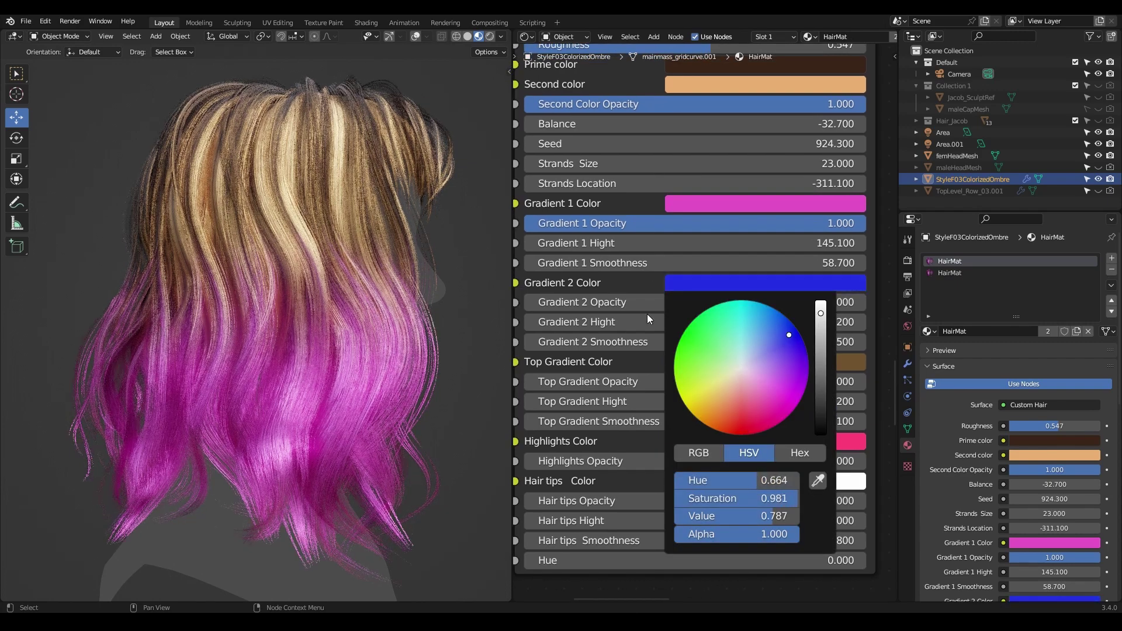
Apply the second gradient to the hair ends with Gradient 2 Opacity 1.000, Hight 86.100 and Smoothness 43.400
left_click_drag(576, 303, 866, 303)
left_click_drag(616, 322, 629, 342)
scroll(277, 429, "down", 5)
mouse_move(277, 429)
middle_mouse_down()
mouse_move(42, 419)
mouse_move(294, 425)
middle_mouse_up()
scroll(293, 425, "up", 5)
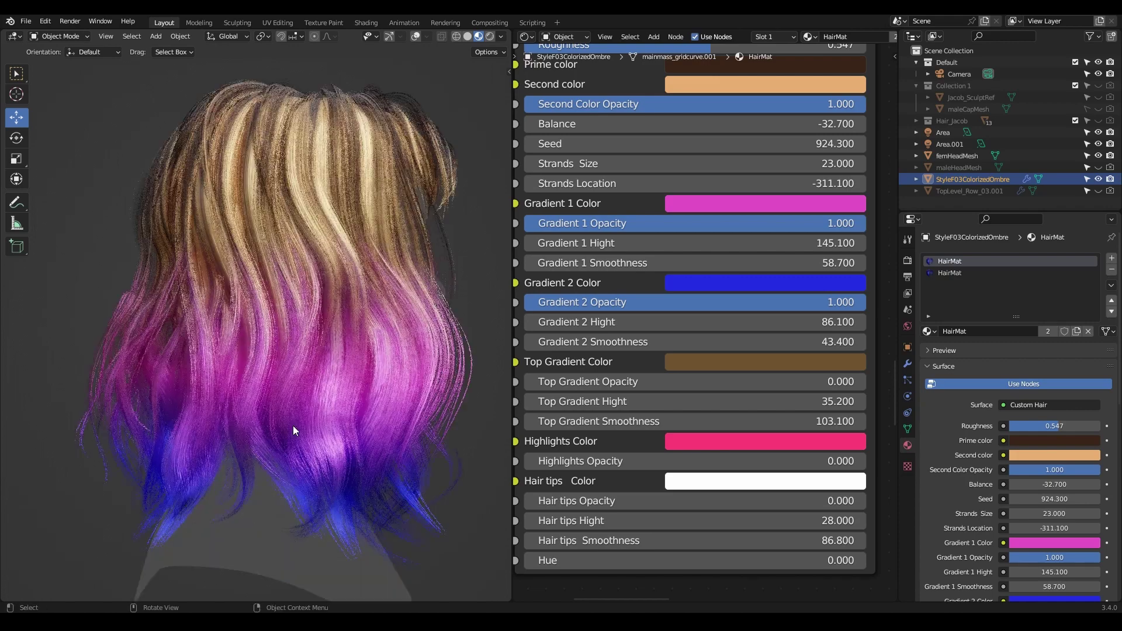
Recolor the two lower gradients, making Gradient 1 Color bright yellow and Gradient 2 Color red
left_click(710, 206)
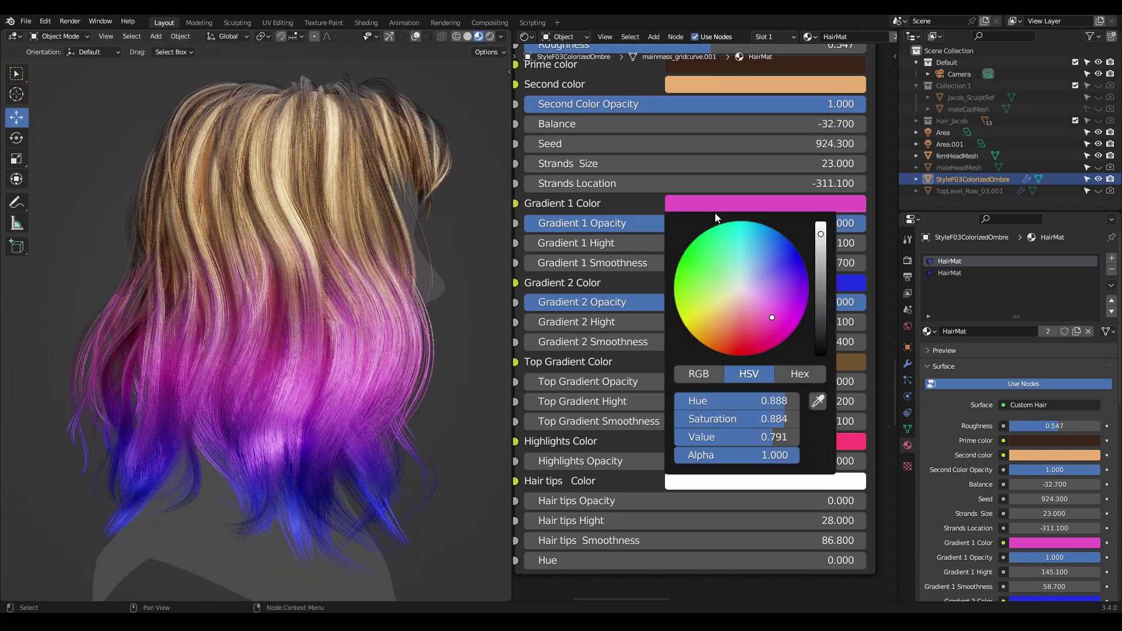
left_click(703, 309)
left_click_drag(704, 310, 693, 322)
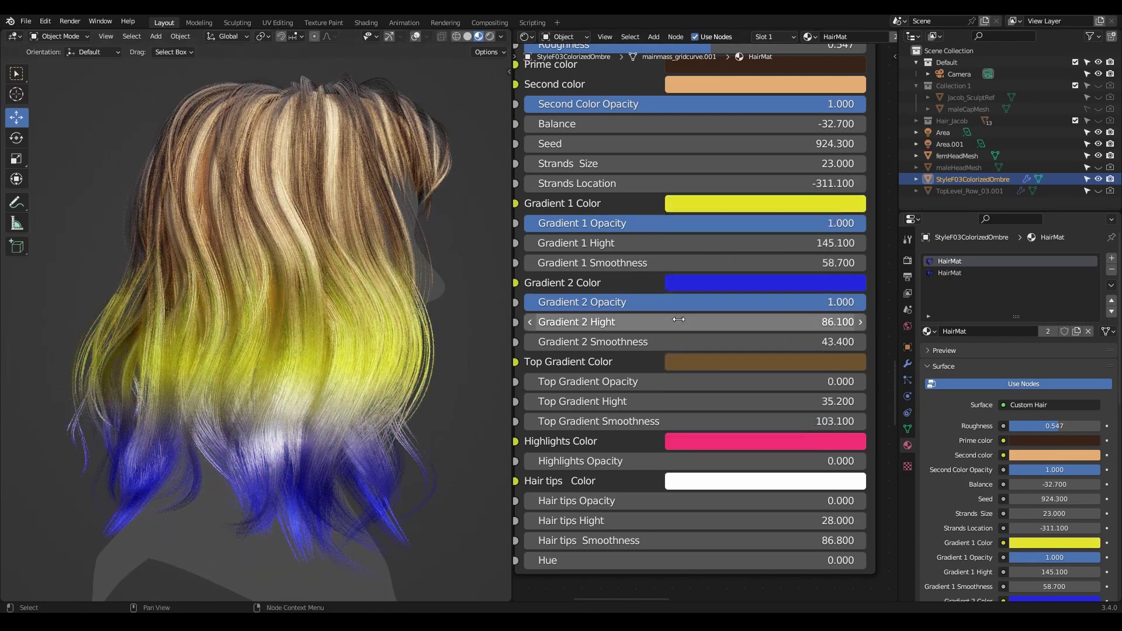
left_click(716, 286)
left_click_drag(756, 409, 730, 434)
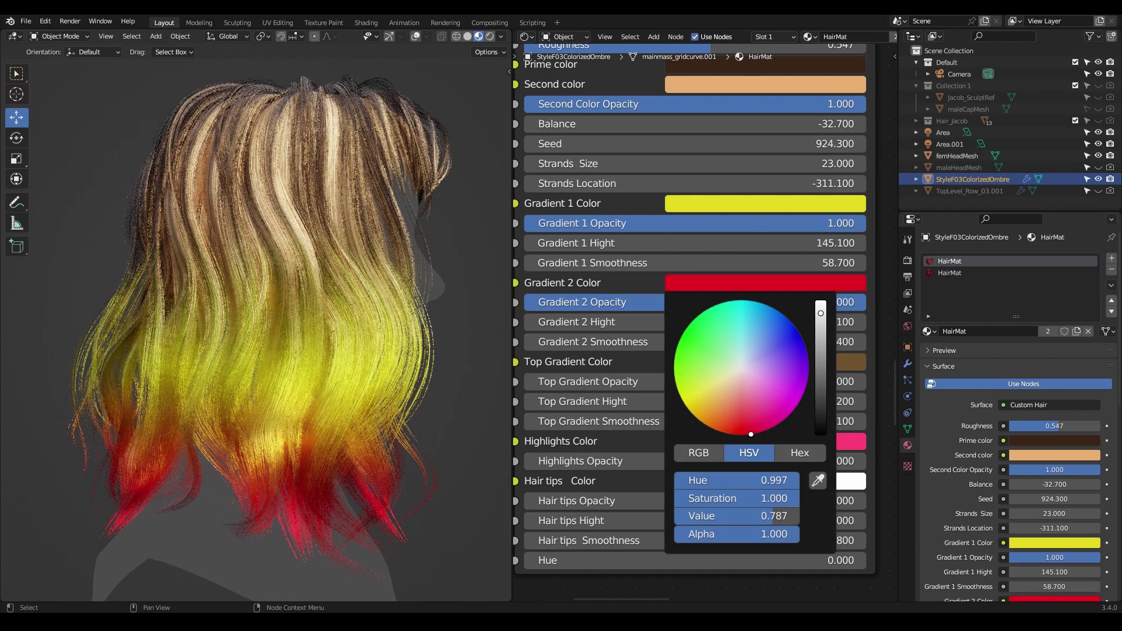
Adjust the red tip gradient with Gradient 2 Hight 104.800 and Gradient 2 Opacity 0.982
left_click_drag(606, 322, 629, 322)
scroll(332, 341, "down", 4)
mouse_move(332, 341)
middle_mouse_down()
mouse_move(139, 328)
mouse_move(448, 346)
mouse_move(343, 339)
middle_mouse_up()
scroll(339, 351, "up", 5)
left_click_drag(783, 302, 864, 305)
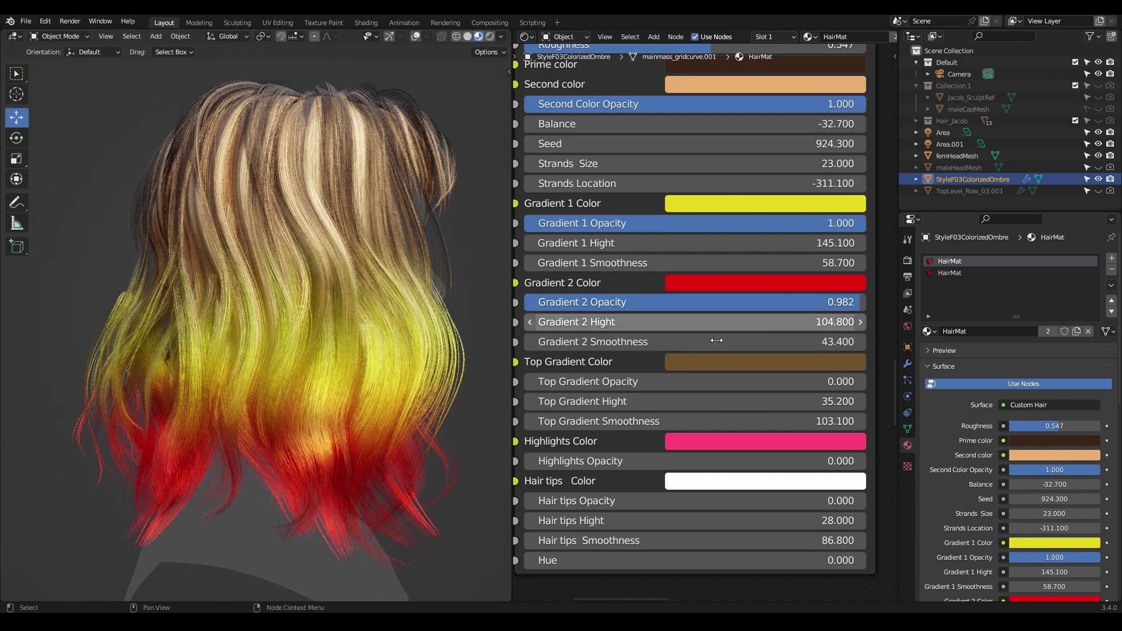
Darken Top Gradient Color to a very dark brown for the hair roots
middle_click_drag(358, 301, 332, 325)
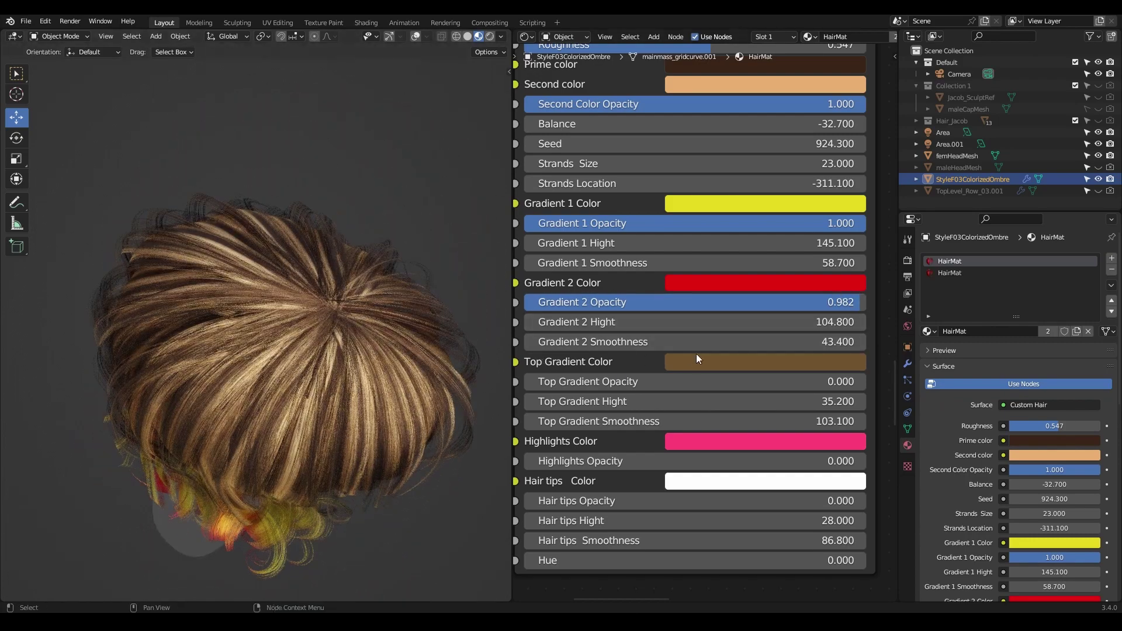
left_click(724, 363)
left_click(723, 362)
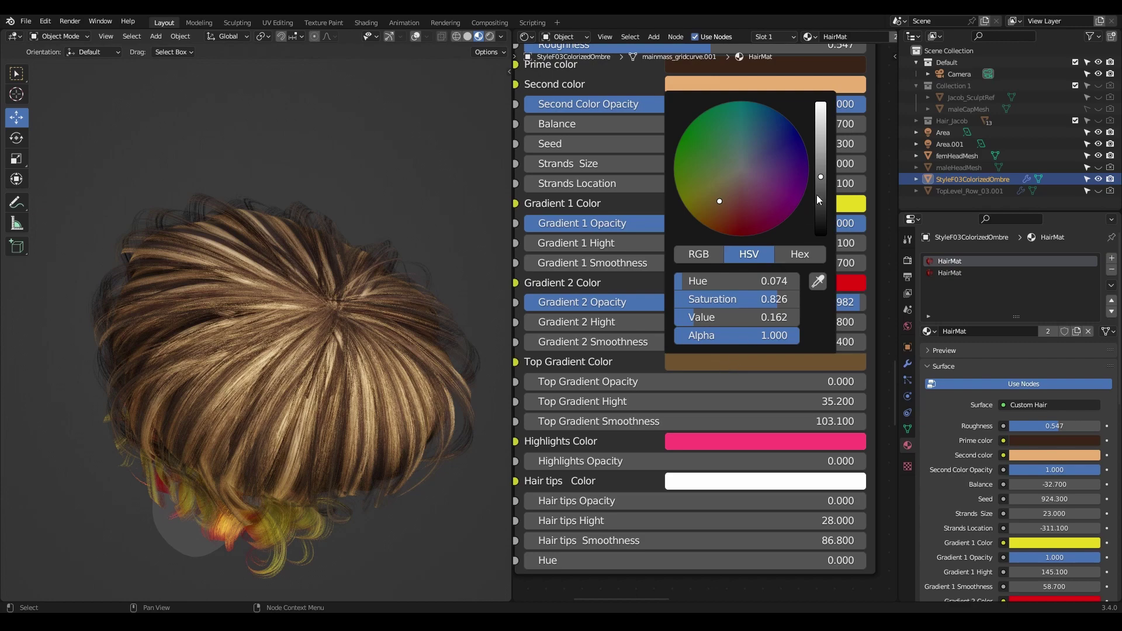
left_click(821, 218)
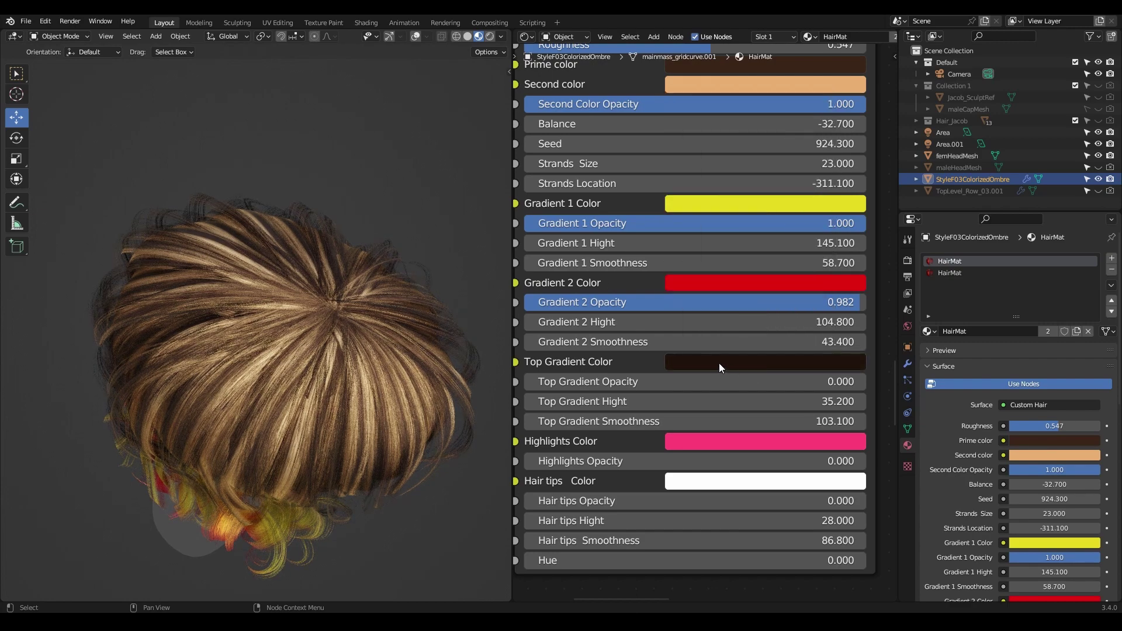
Apply the dark root gradient with Top Gradient Opacity 1.000, Hight 64.900 and Smoothness 103.700
mouse_move(579, 384)
left_mouse_down()
mouse_move(862, 384)
mouse_move(843, 385)
left_mouse_up()
mouse_move(620, 402)
left_mouse_down()
mouse_move(777, 401)
mouse_move(753, 402)
left_mouse_up()
middle_click_drag(157, 453, 245, 427)
mouse_move(695, 422)
left_mouse_down()
mouse_move(716, 421)
mouse_move(673, 421)
mouse_move(695, 421)
left_mouse_up()
middle_click_drag(357, 422, 346, 288)
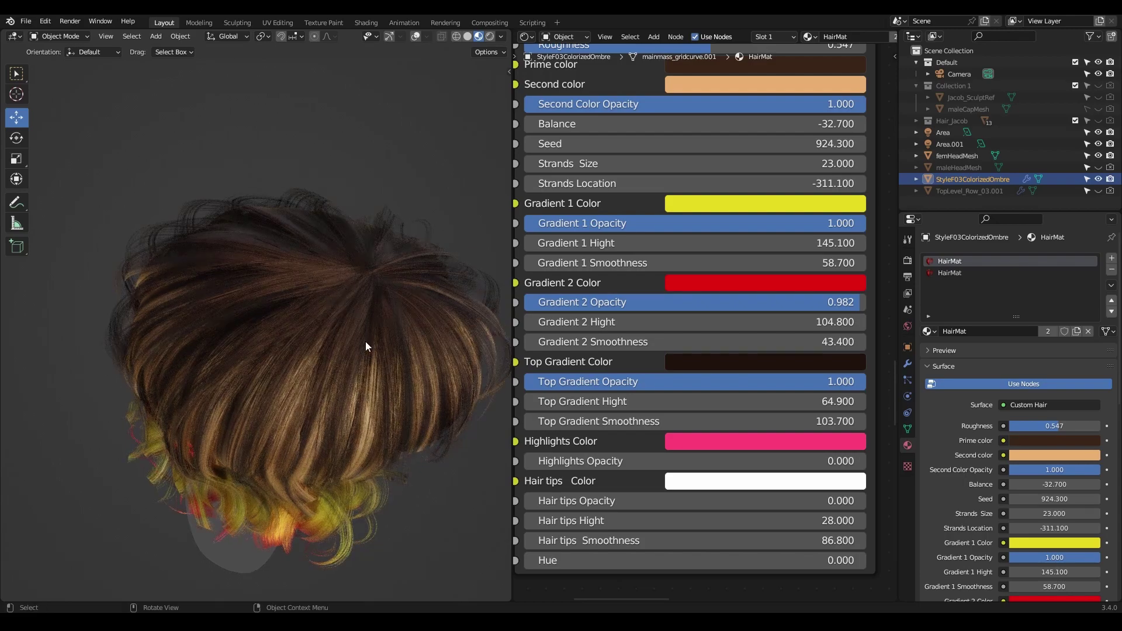
middle_click_drag(346, 332, 342, 257)
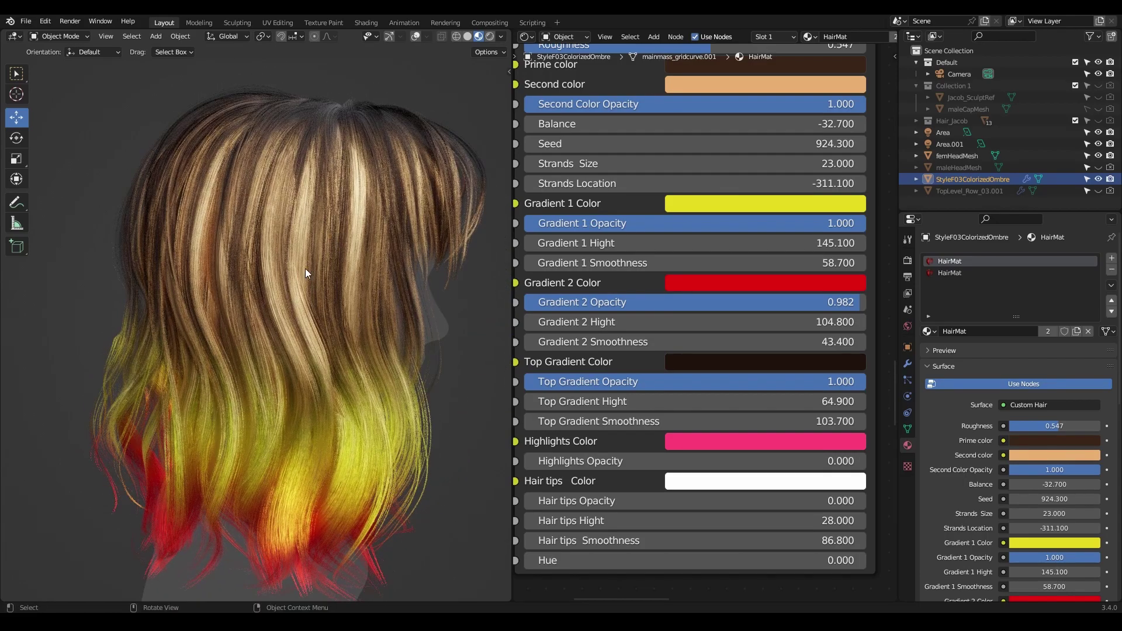
middle_click_drag(318, 295, 303, 185)
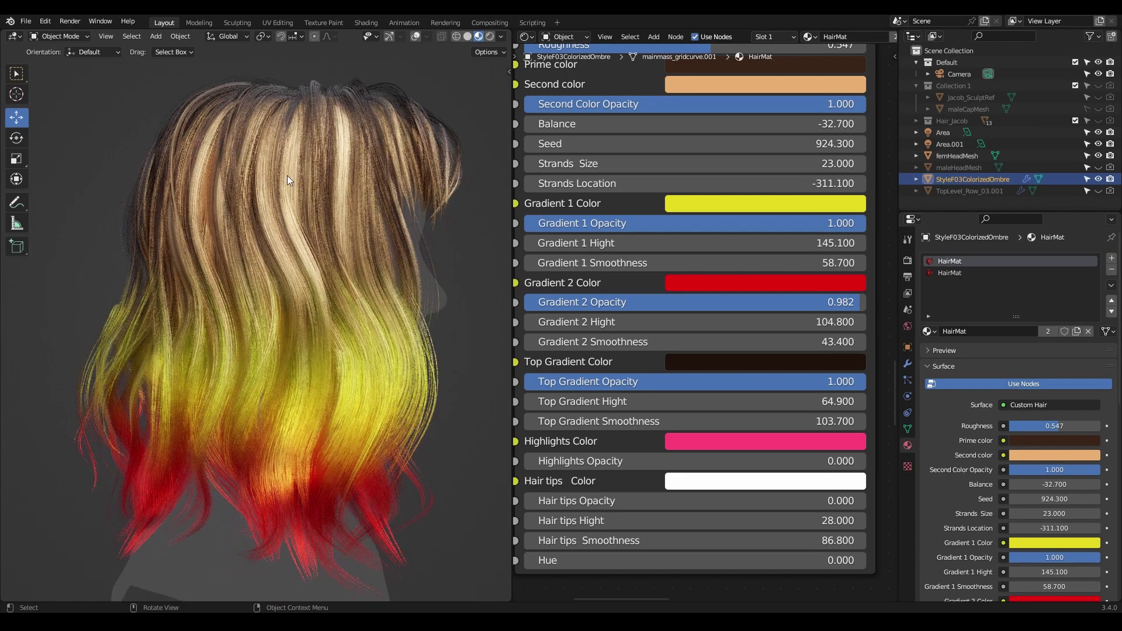
Change Gradient 1 Color in the Custom Hair node to turquoise
middle_click_drag(714, 79, 722, 168)
middle_click_drag(356, 272, 338, 242)
mouse_move(316, 360)
middle_mouse_down()
mouse_move(315, 369)
mouse_move(318, 306)
mouse_move(245, 338)
mouse_move(356, 338)
mouse_move(325, 341)
middle_mouse_up()
scroll(336, 335, "down", 4)
scroll(325, 341, "up", 3)
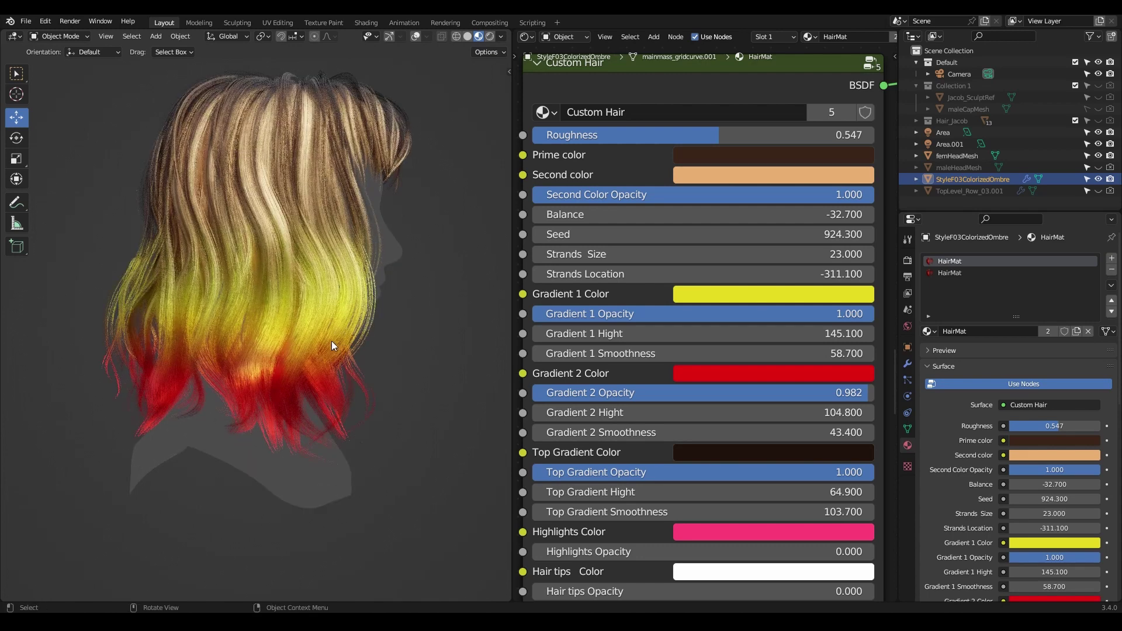
scroll(701, 397, "up", 1)
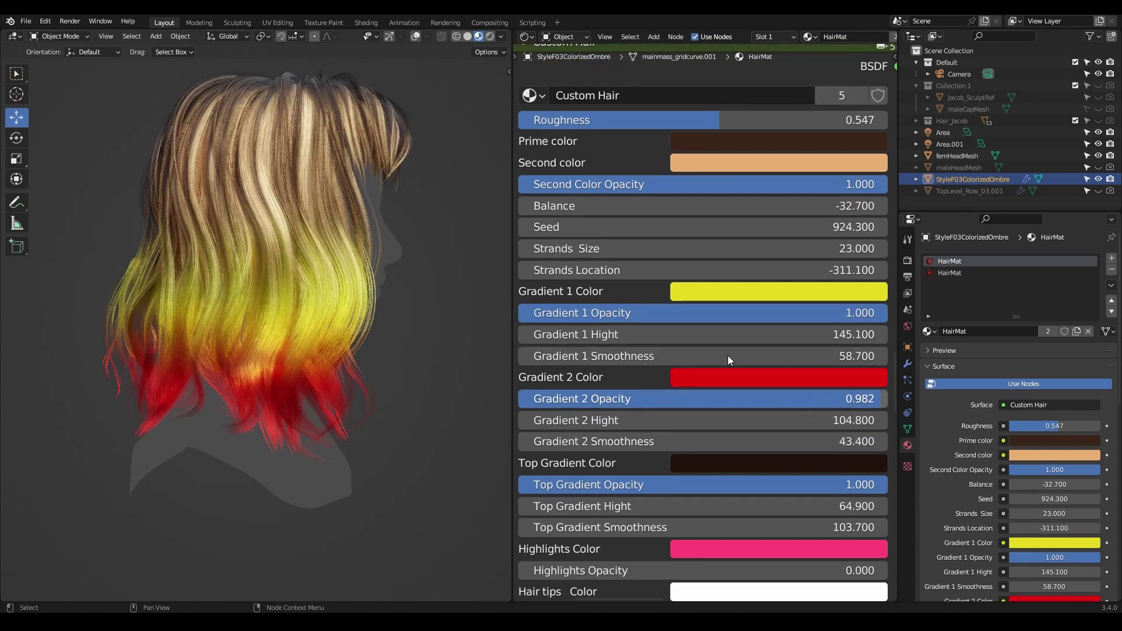
left_click(736, 292)
left_click_drag(760, 395, 746, 326)
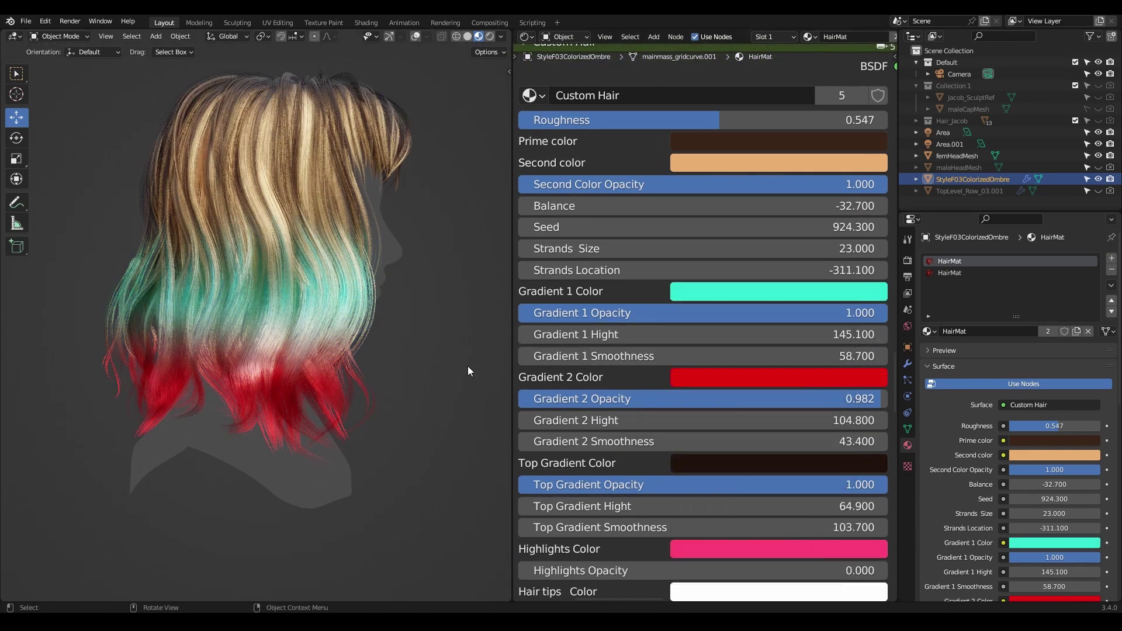
Change Gradient 2 Color to bright green with Hue 0.324 and Saturation 0.956
left_click(765, 378)
left_click(793, 179)
left_click_drag(793, 179, 680, 172)
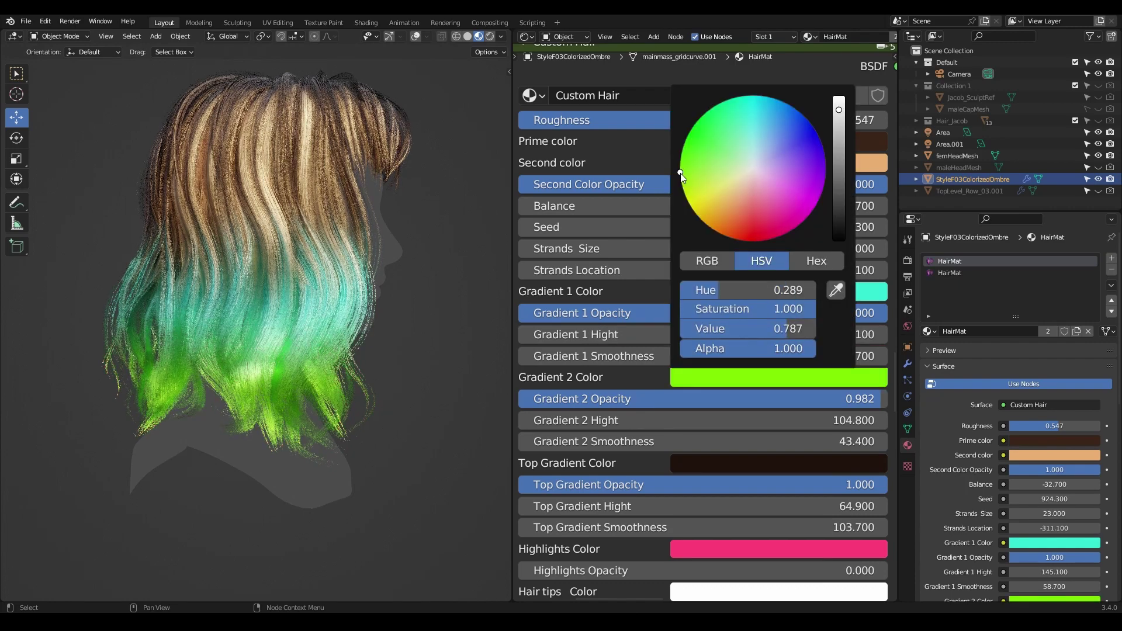
left_click(700, 148)
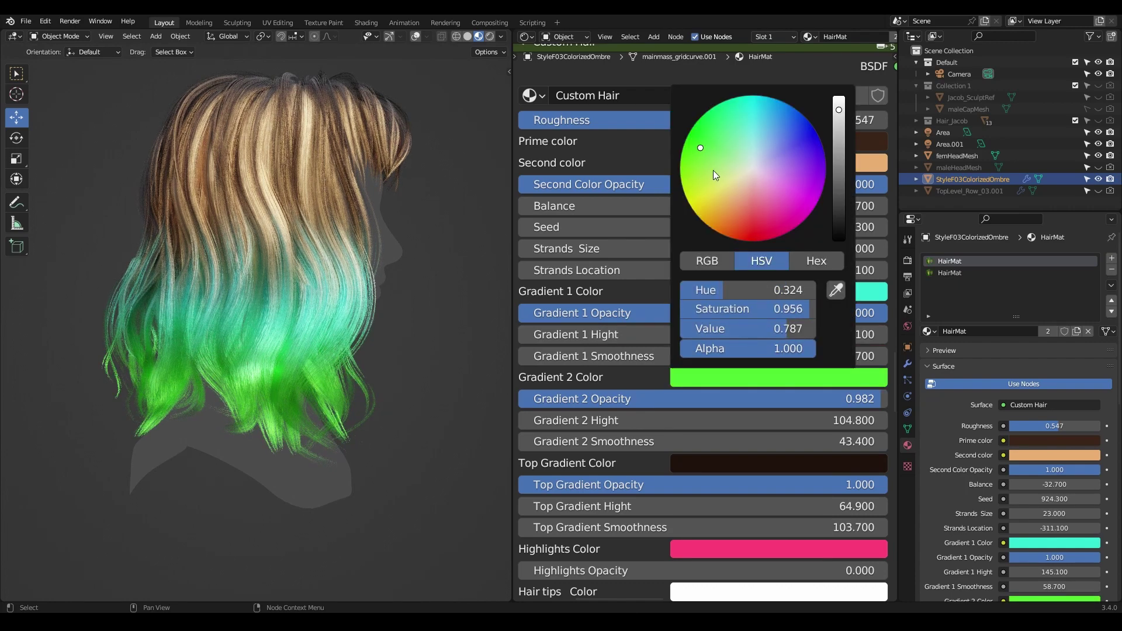
middle_click_drag(296, 325, 328, 338)
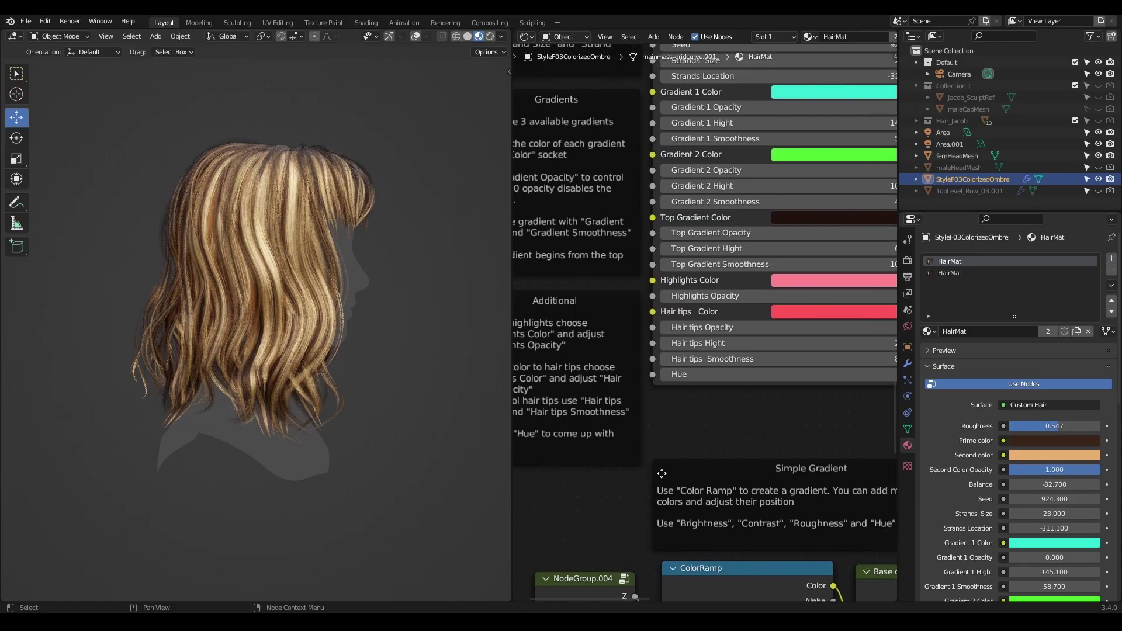
Shift Highlights Color to a slightly cooler soft pink
middle_click_drag(721, 439, 675, 460)
scroll(623, 366, "up", 2)
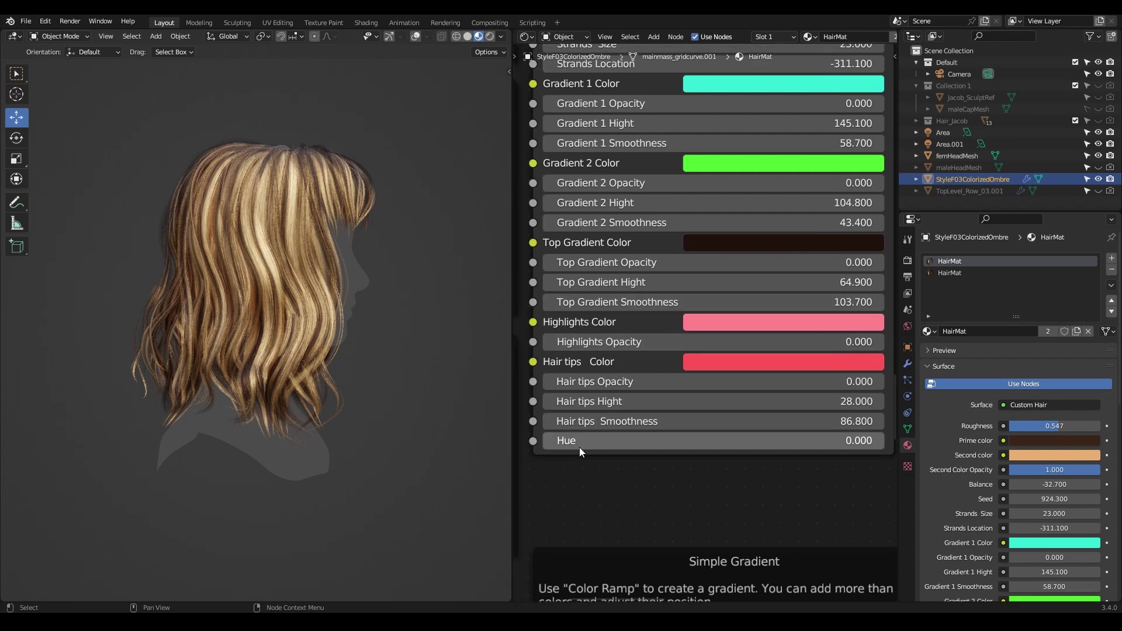
scroll(604, 397, "up", 1)
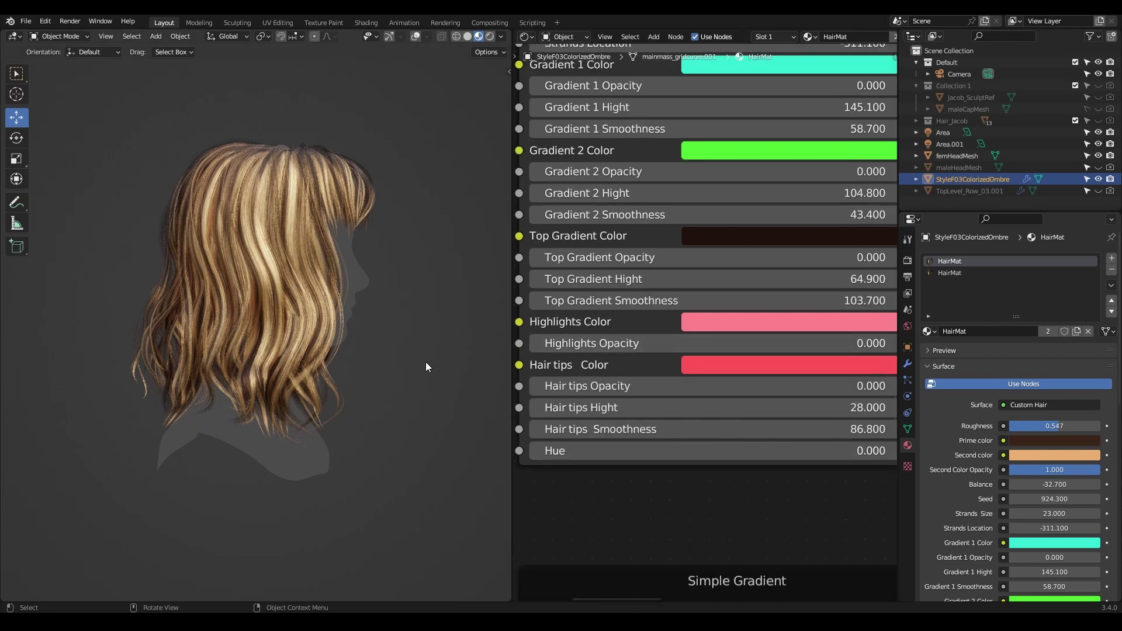
scroll(356, 358, "up", 1)
middle_click_drag(370, 348, 367, 374, "shift")
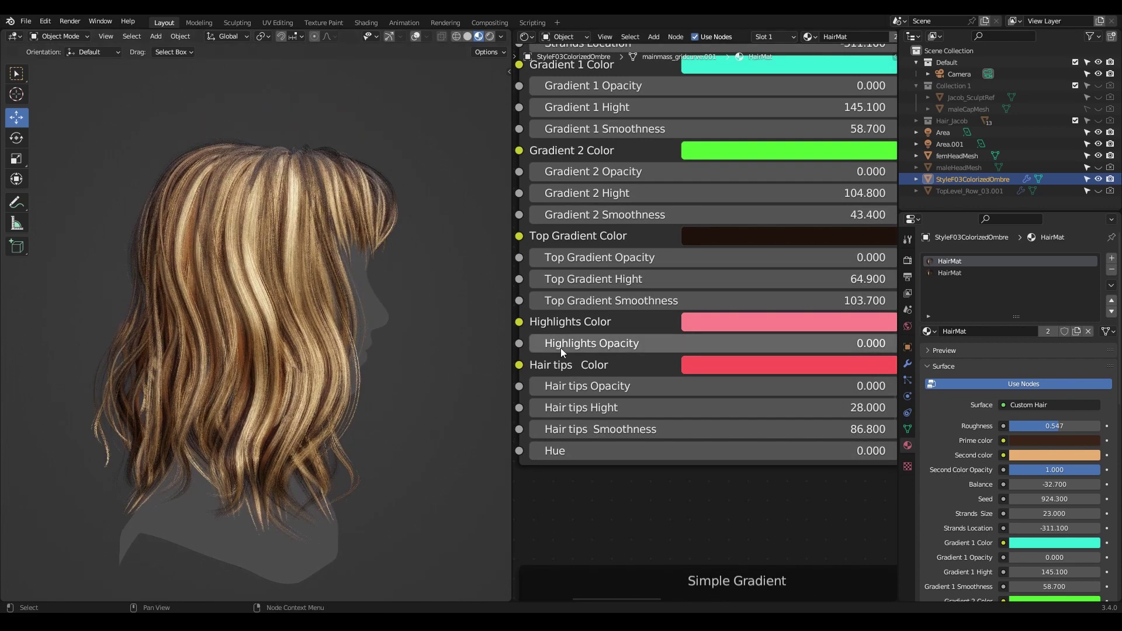
left_click(723, 326)
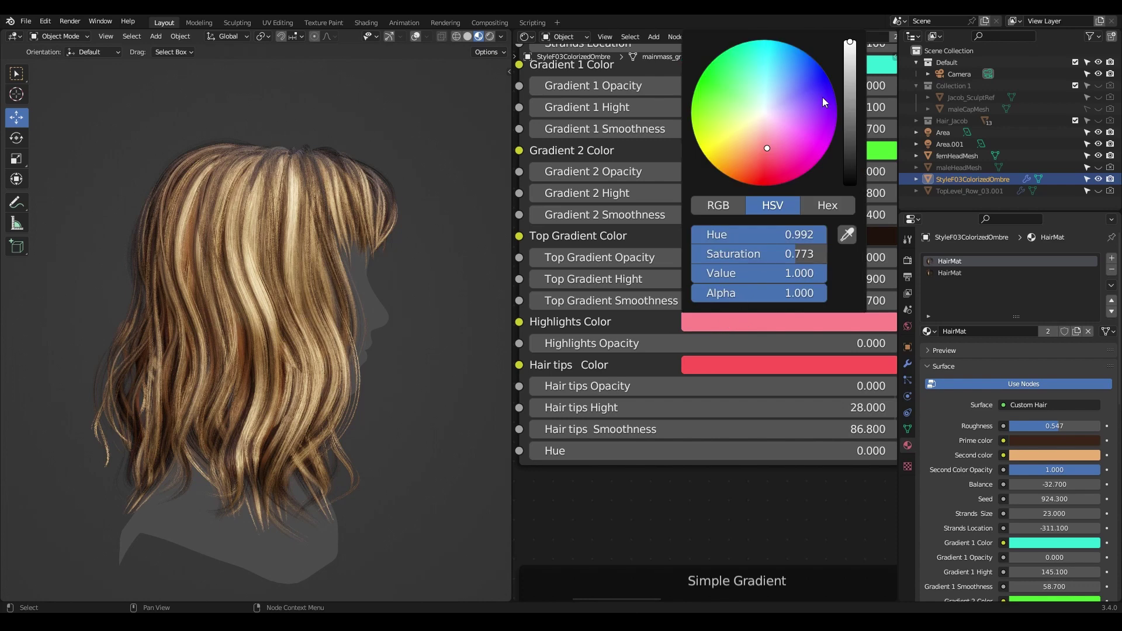
mouse_move(780, 154)
left_mouse_down()
mouse_move(801, 110)
mouse_move(765, 135)
mouse_move(775, 144)
left_mouse_up()
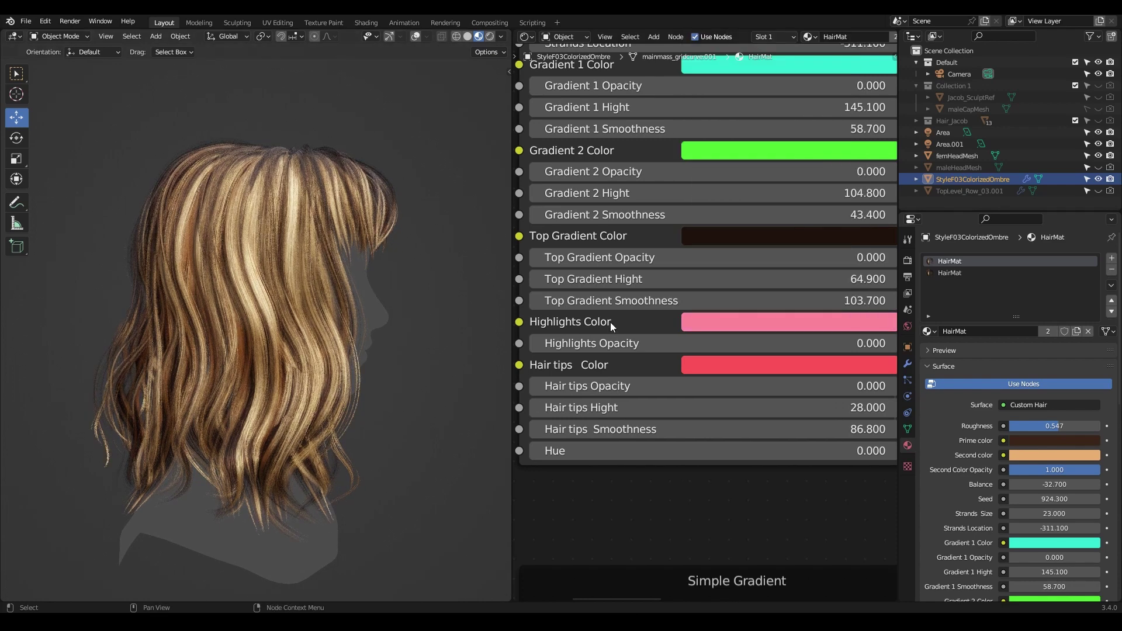
Blend the pink highlights into the hair by setting Highlights Opacity to 0.453
scroll(610, 321, "down", 2)
left_click_drag(590, 345, 861, 343)
middle_click_drag(476, 383, 271, 191)
middle_click_drag(271, 383, 310, 292)
middle_click_drag(333, 404, 351, 379)
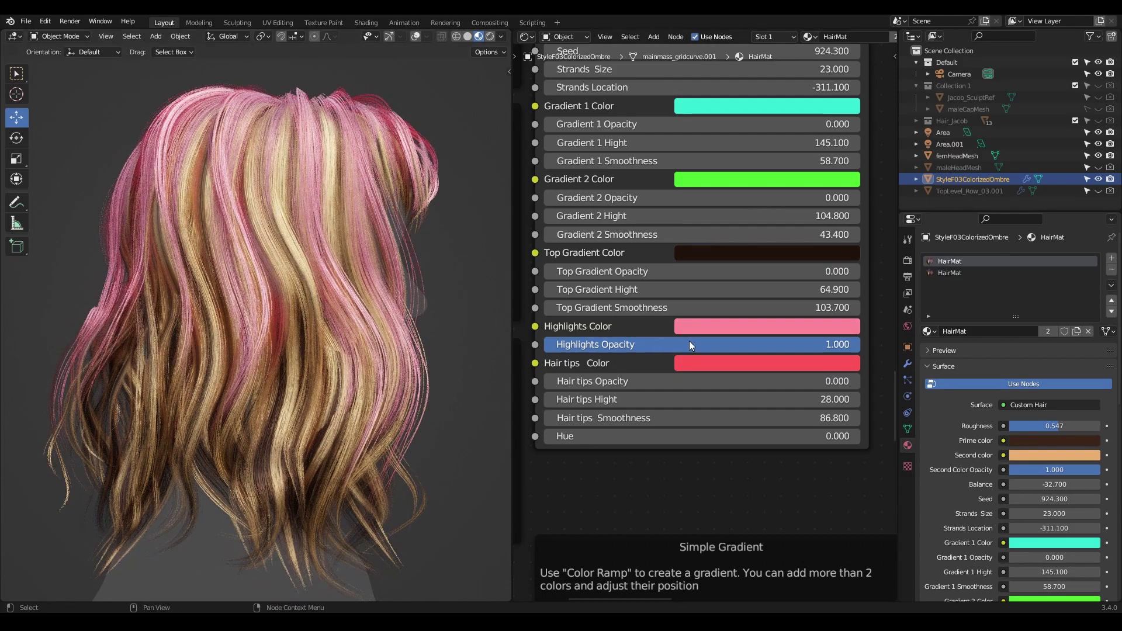
mouse_move(699, 344)
left_mouse_down()
mouse_move(675, 344)
mouse_move(686, 344)
left_mouse_up()
mouse_move(440, 347)
middle_mouse_down()
mouse_move(370, 360)
mouse_move(392, 364)
mouse_move(380, 403)
mouse_move(491, 353)
mouse_move(418, 350)
mouse_move(505, 349)
mouse_move(437, 352)
middle_mouse_up()
Set Highlights Color to a stronger pink with Hue 0.971 and Saturation 0.807
left_click(783, 327)
mouse_move(779, 146)
left_mouse_down()
mouse_move(699, 133)
mouse_move(744, 120)
mouse_move(774, 142)
mouse_move(743, 180)
left_mouse_up()
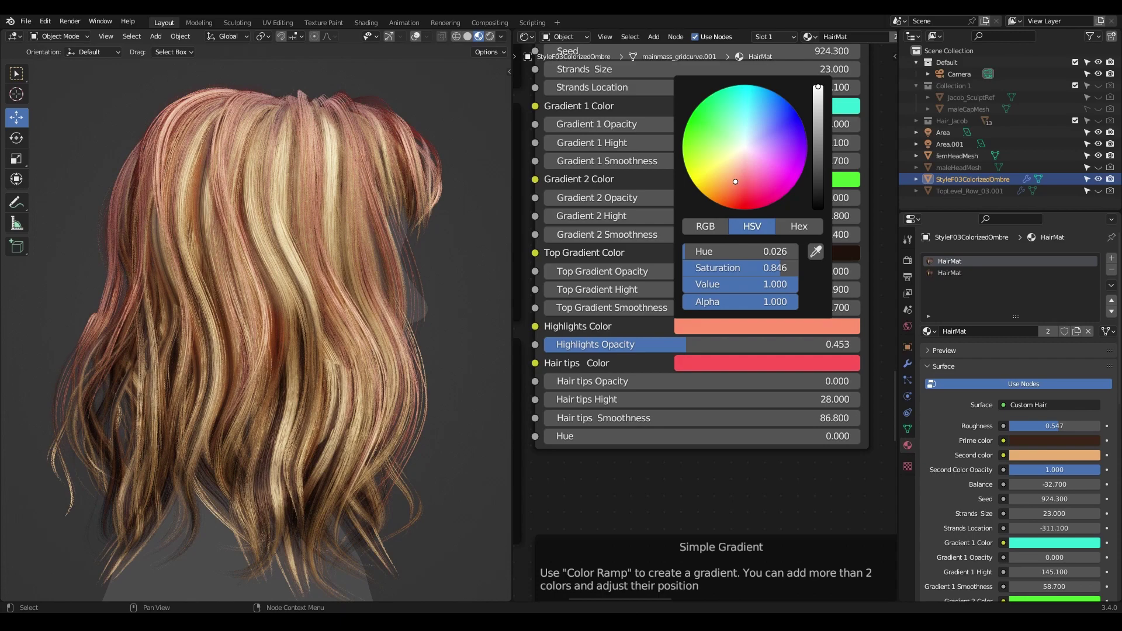
left_click(748, 181)
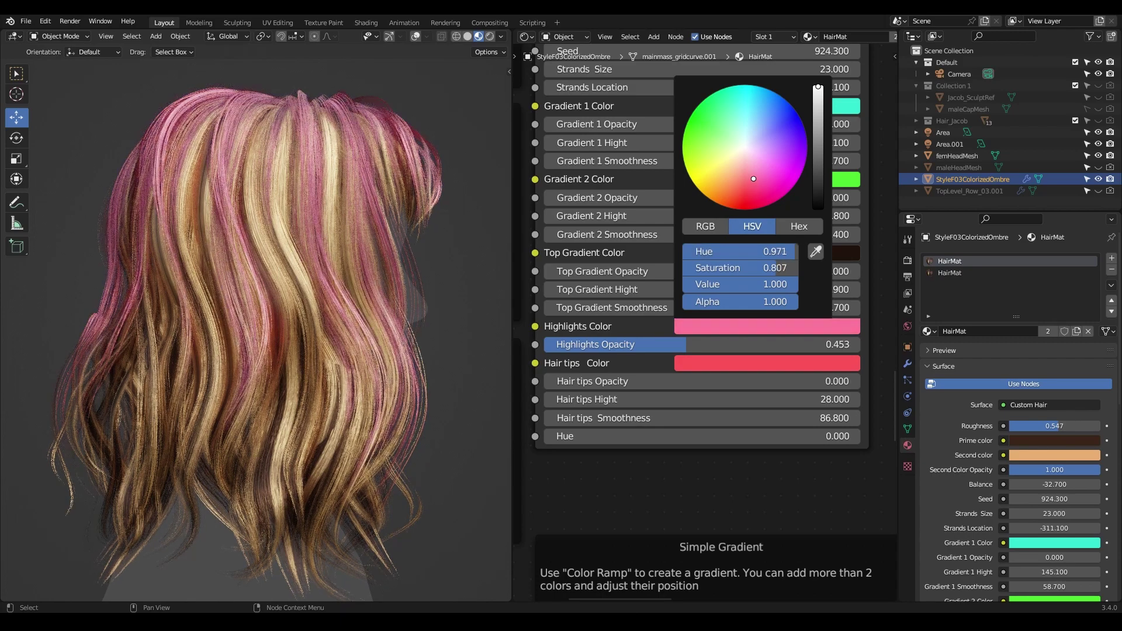
middle_click_drag(372, 373, 349, 372)
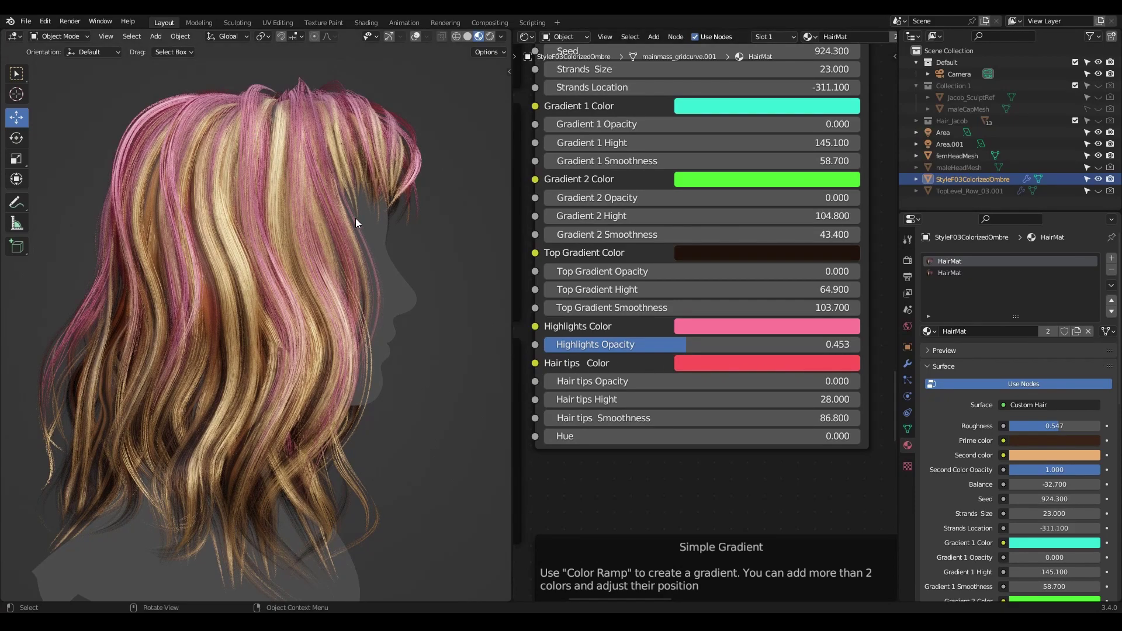
Adjust Hair tips Color to a more saturated red and set Hair tips Opacity to 1.000
middle_click_drag(397, 281, 260, 219)
middle_click_drag(331, 236, 354, 349)
left_click(736, 364)
left_click_drag(759, 226, 748, 228)
middle_click_drag(584, 378, 594, 368)
left_click_drag(590, 377, 799, 374)
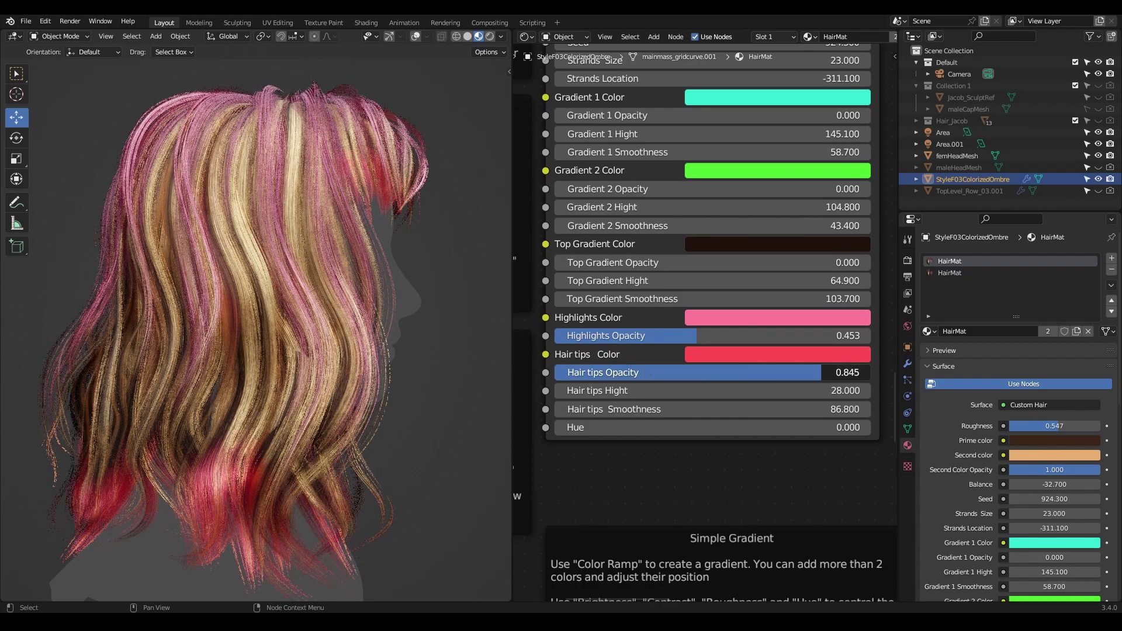
middle_click_drag(371, 369, 348, 397)
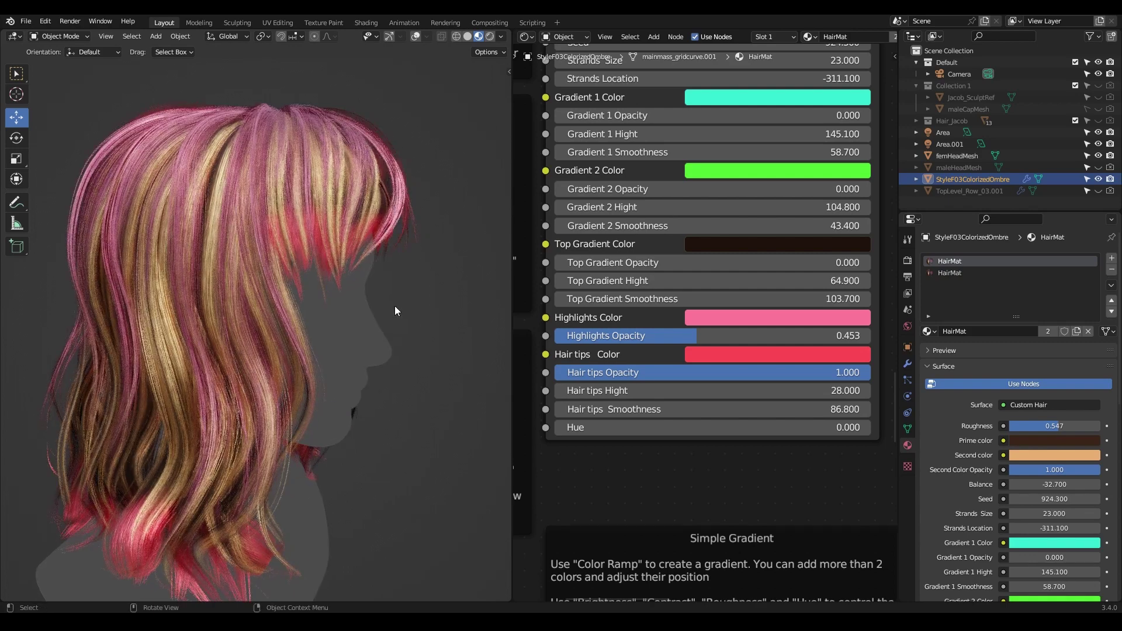
Shape the red tip coloring with Hair tips Hight 23.000 and Hair tips Smoothness 98.100
mouse_move(666, 390)
left_mouse_down()
mouse_move(742, 391)
mouse_move(658, 390)
left_mouse_up()
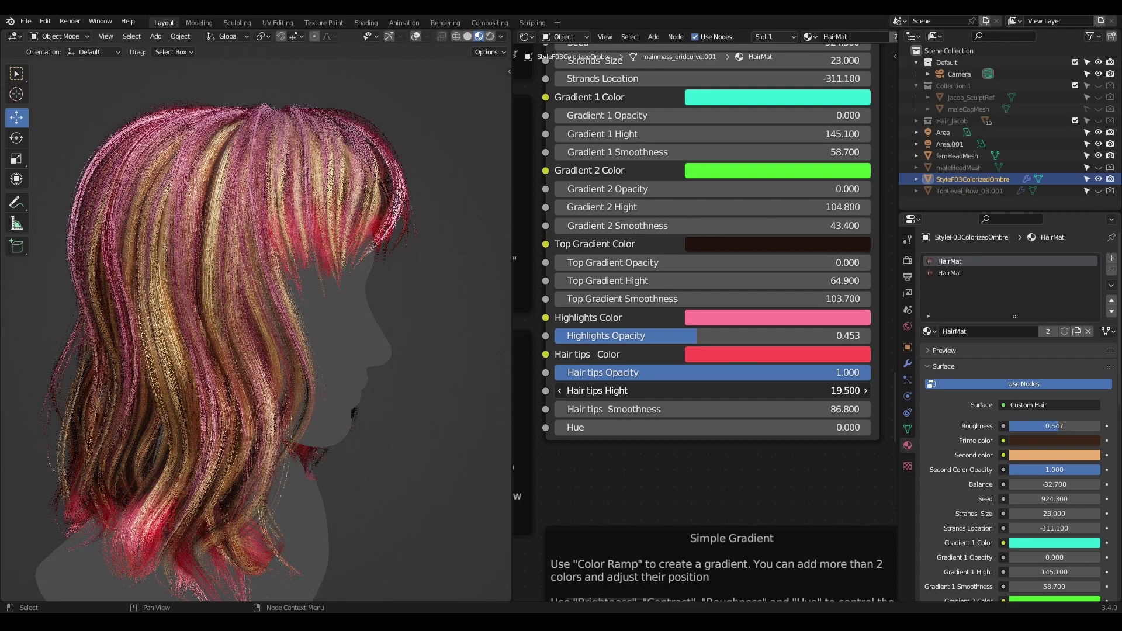
left_click_drag(640, 390, 651, 391)
scroll(359, 425, "up", 2)
middle_click_drag(359, 426, 591, 389)
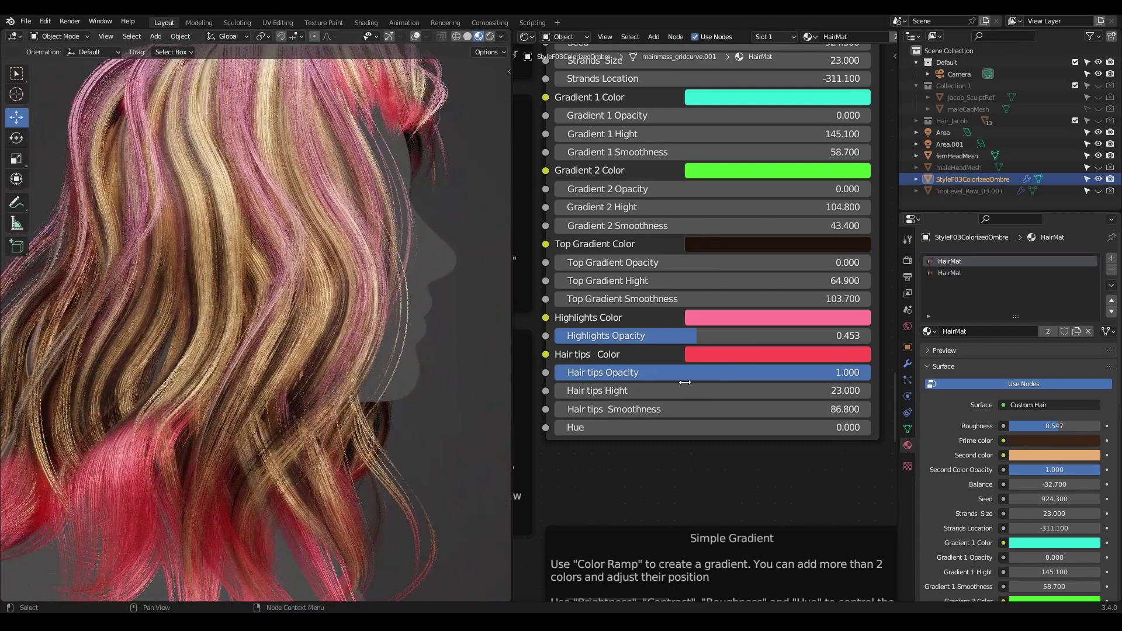
left_click_drag(592, 409, 653, 409)
scroll(205, 430, "down", 3)
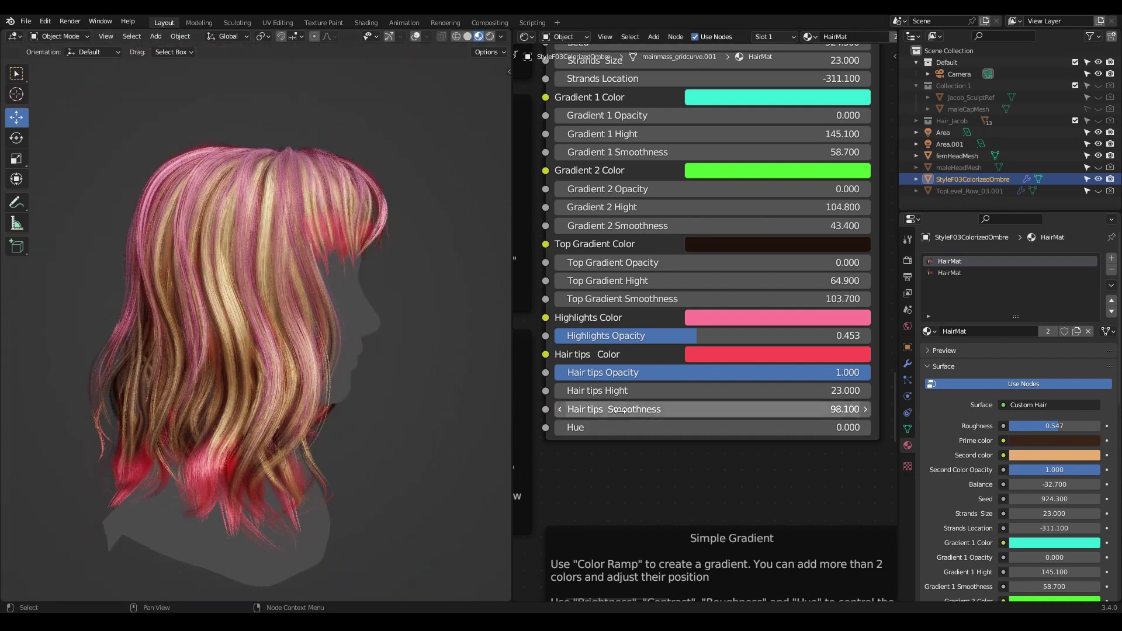
Fine-tune the red tip coloring by setting Hair tips Smoothness to 100.400, checking the hair from different angles
left_click_drag(663, 410, 619, 412)
middle_click_drag(175, 433, 284, 429)
left_click_drag(586, 409, 646, 413)
middle_click_drag(304, 438, 324, 421)
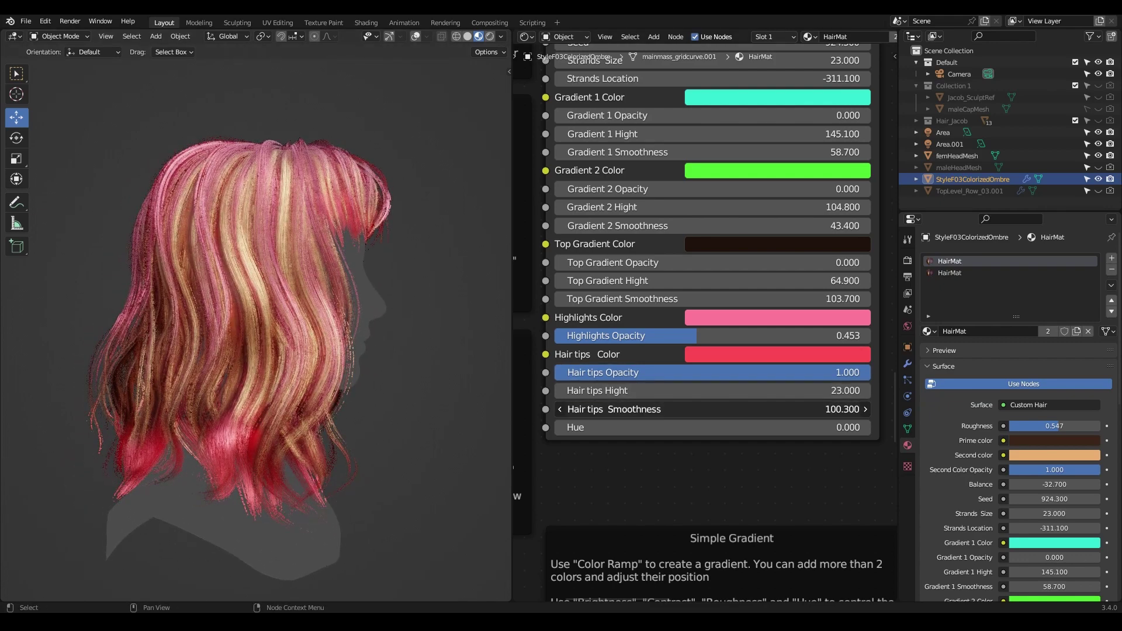
left_click_drag(642, 409, 676, 411)
middle_click_drag(412, 400, 387, 400)
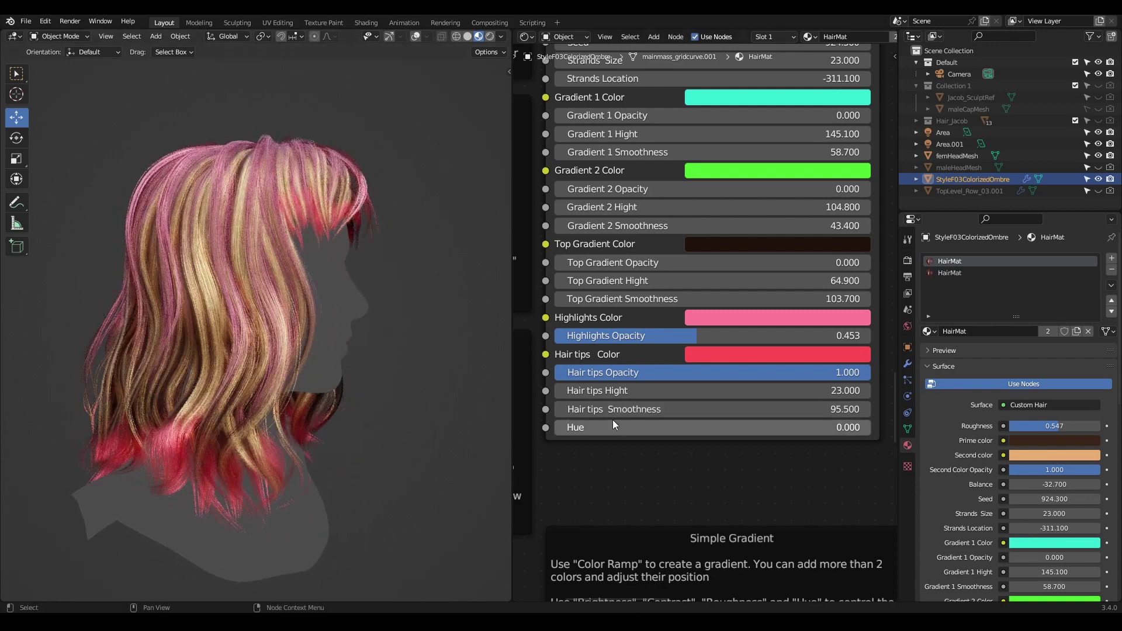
left_click_drag(613, 409, 634, 409)
middle_click_drag(442, 410, 806, 441)
Set Gradient 1 Color to a pinkish red with Hue 0.983 and raise Gradient 1 Opacity to 1.000
scroll(593, 380, "up", 1)
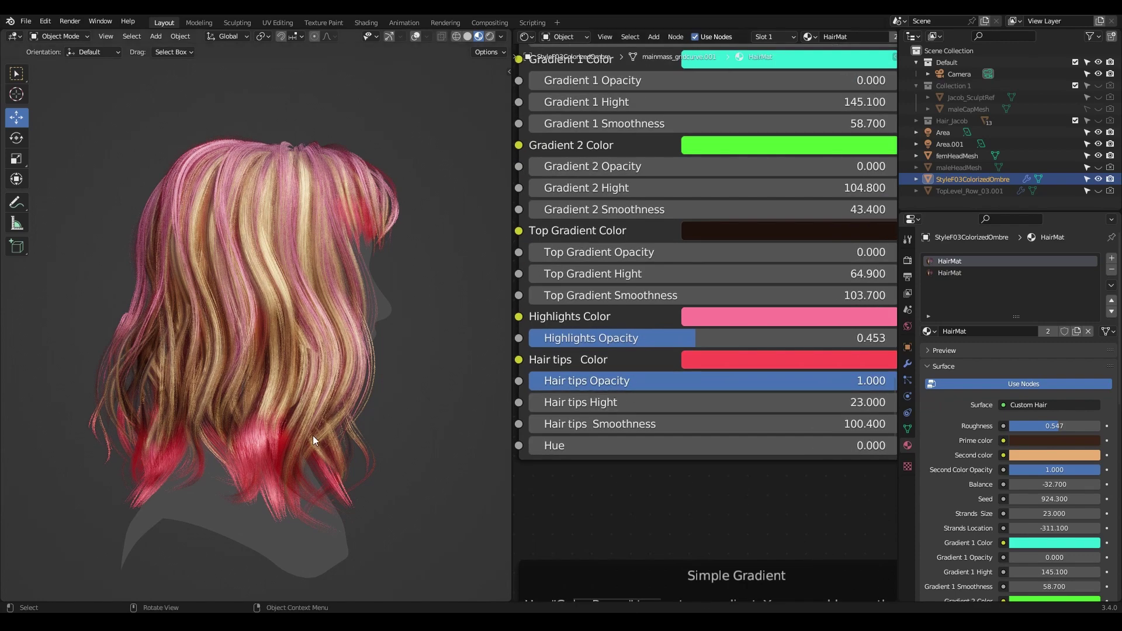
middle_click_drag(666, 257, 677, 463)
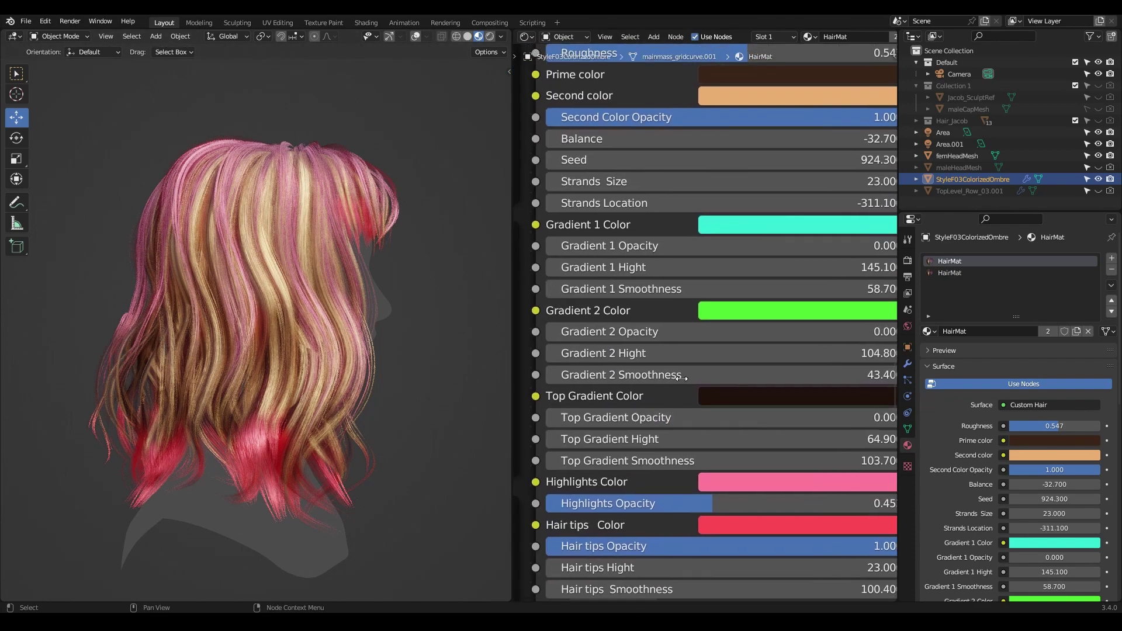
scroll(704, 328, "down", 3)
middle_click_drag(405, 386, 262, 243)
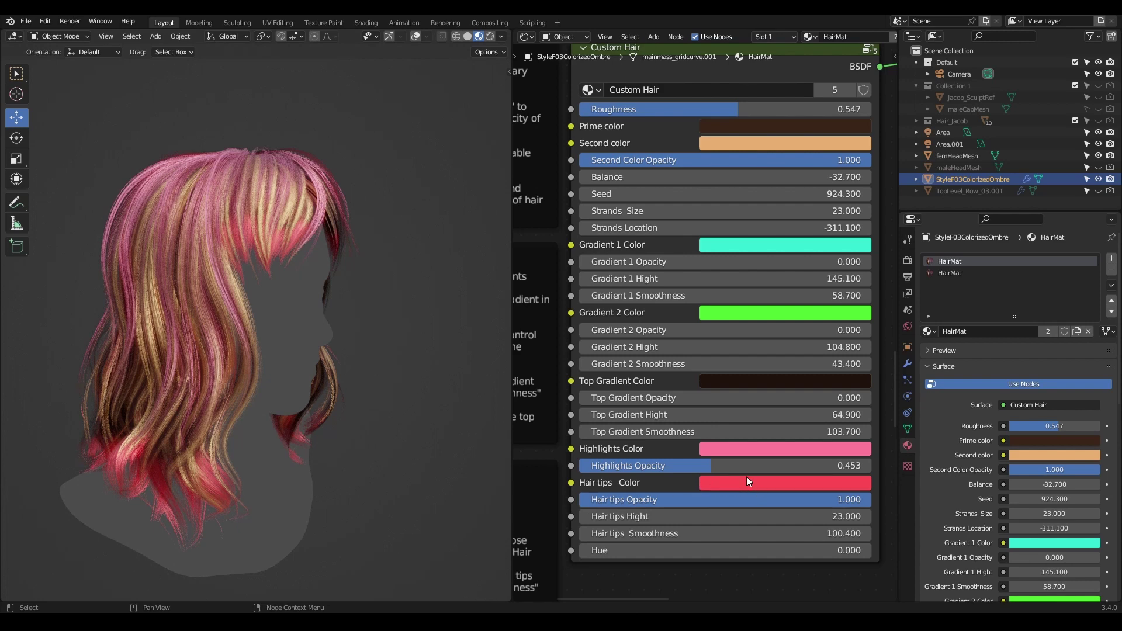
left_click(753, 250)
left_click_drag(759, 312, 771, 351)
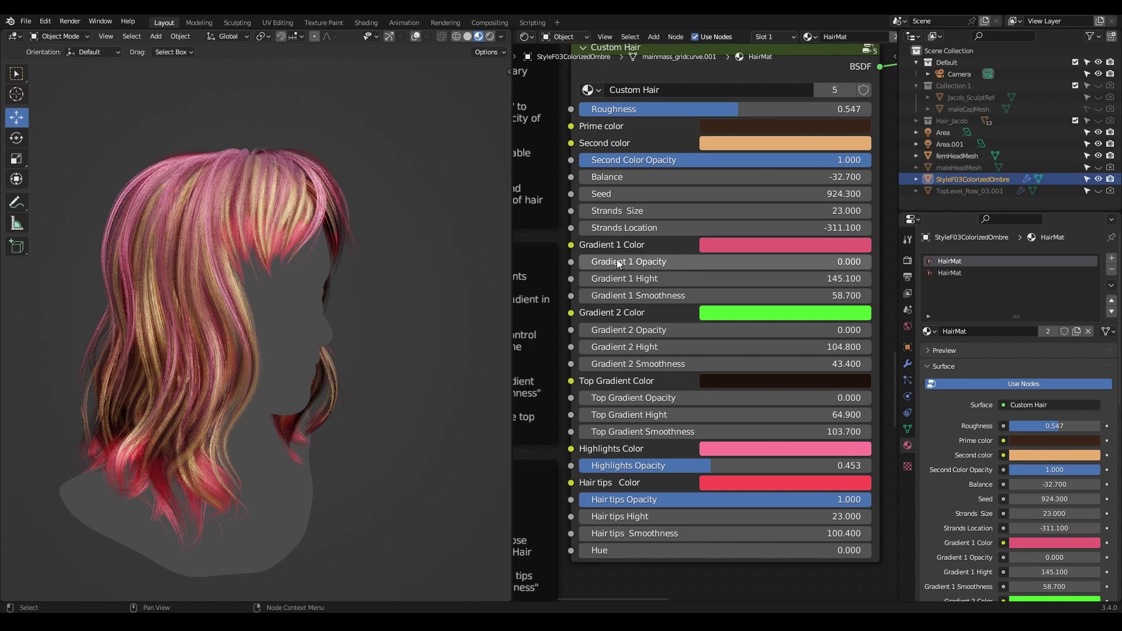
left_click_drag(590, 262, 871, 262)
middle_click_drag(503, 338, 367, 367)
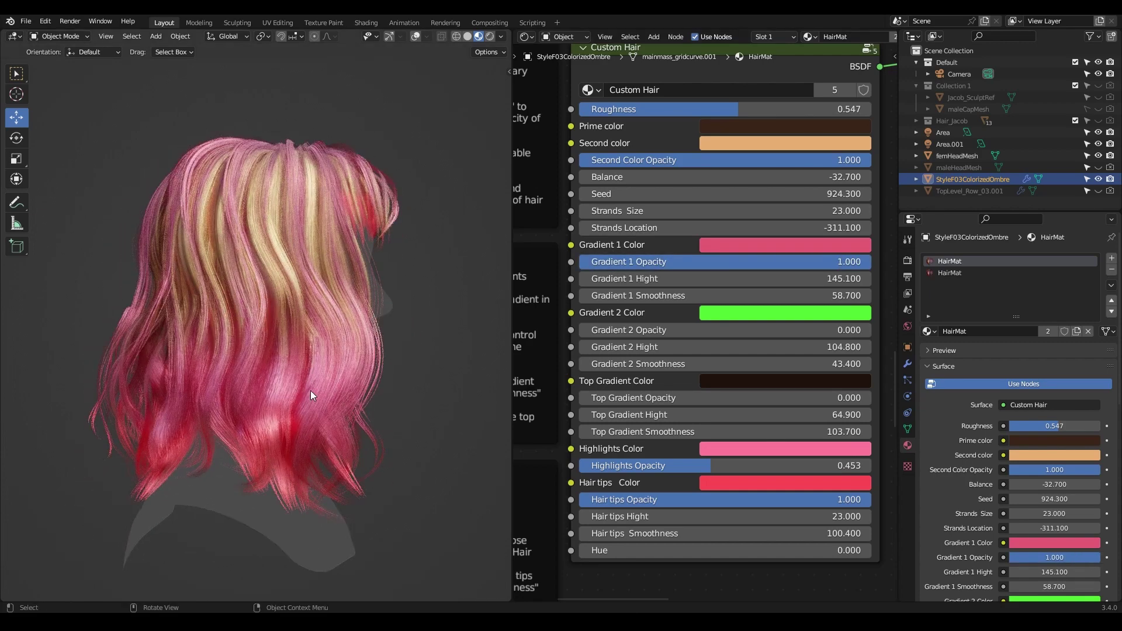
scroll(315, 432, "up", 3)
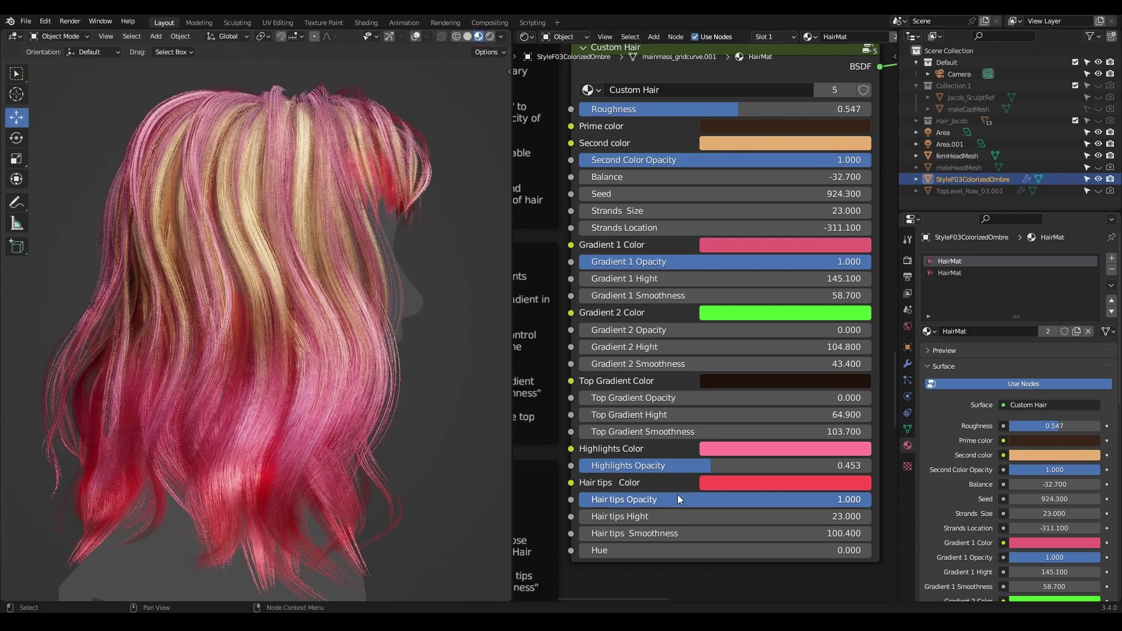
middle_click_drag(396, 431, 360, 453)
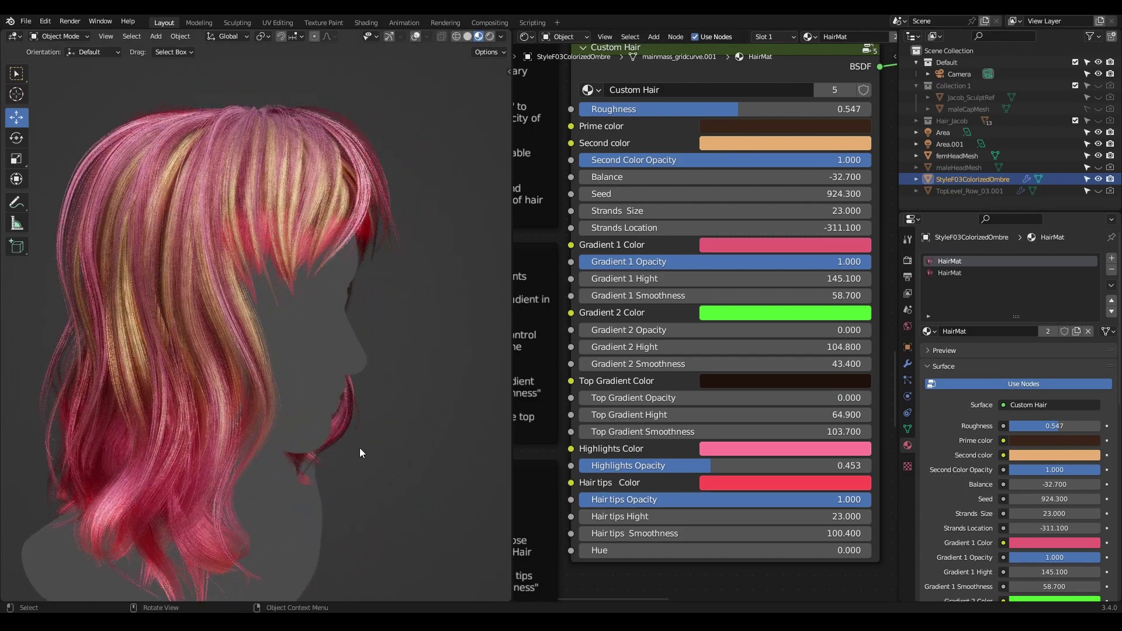
middle_click_drag(263, 264, 187, 271)
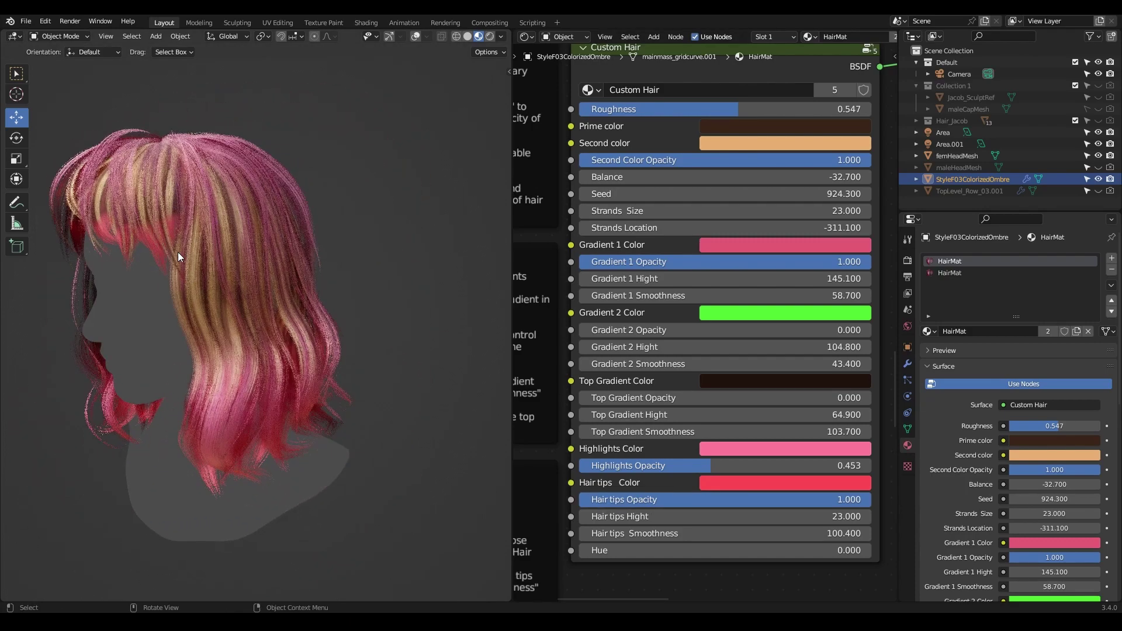
middle_click_drag(130, 231, 345, 303)
Preview the green-and-black Custom Hair node as the material's surface and inspect the hair up close
scroll(745, 276, "down", 4)
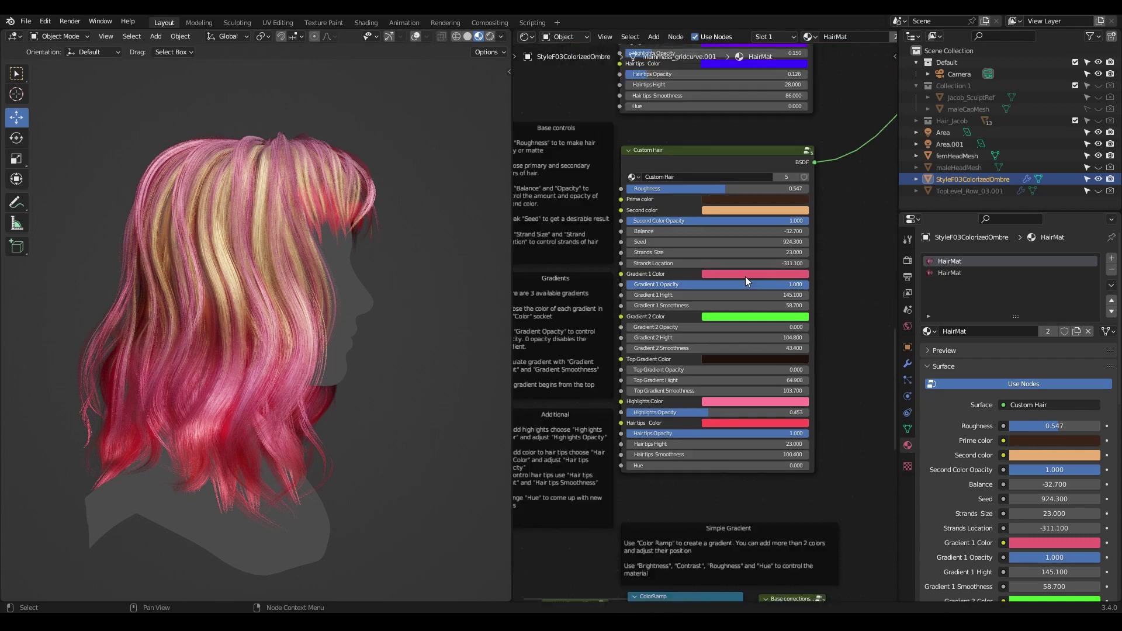
scroll(782, 162, "down", 4)
middle_click_drag(220, 371, 245, 373)
scroll(758, 163, "down", 4)
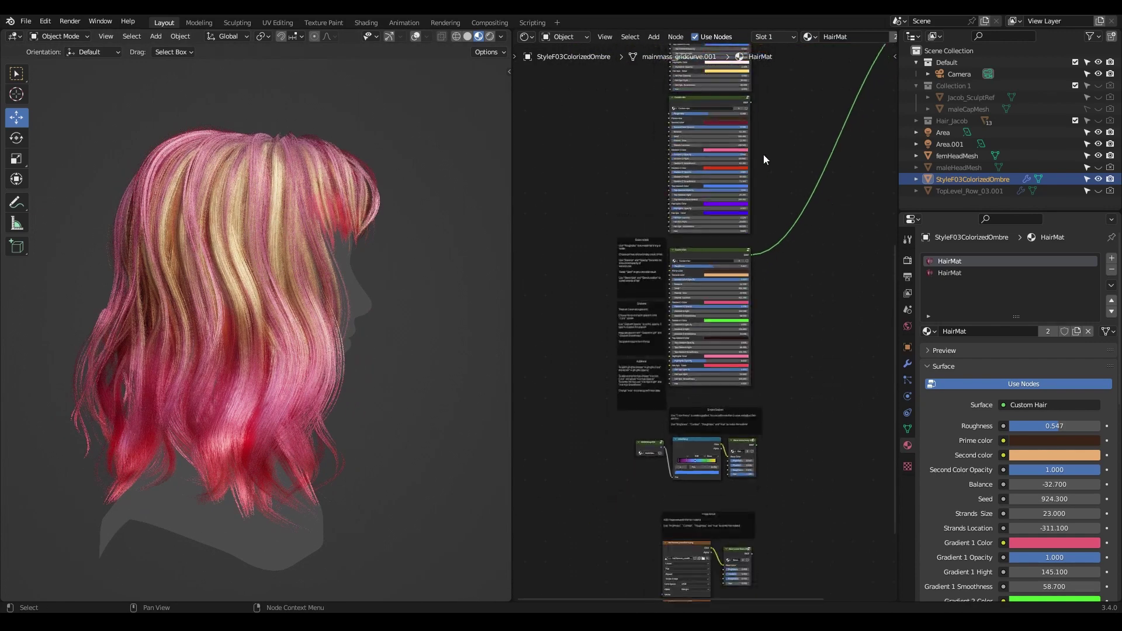
middle_click_drag(757, 164, 749, 278)
middle_click_drag(737, 115, 721, 277)
left_click(662, 93, "ctrl+shift")
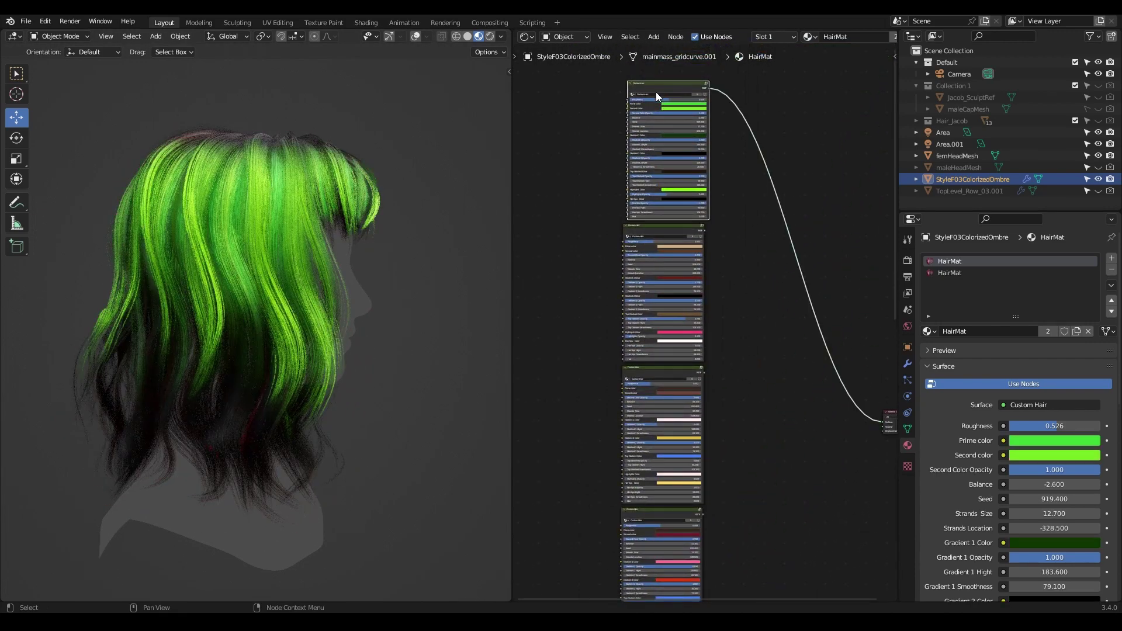
middle_click_drag(268, 414, 269, 409)
middle_click_drag(280, 324, 327, 302, "ctrl")
middle_click_drag(289, 216, 272, 359)
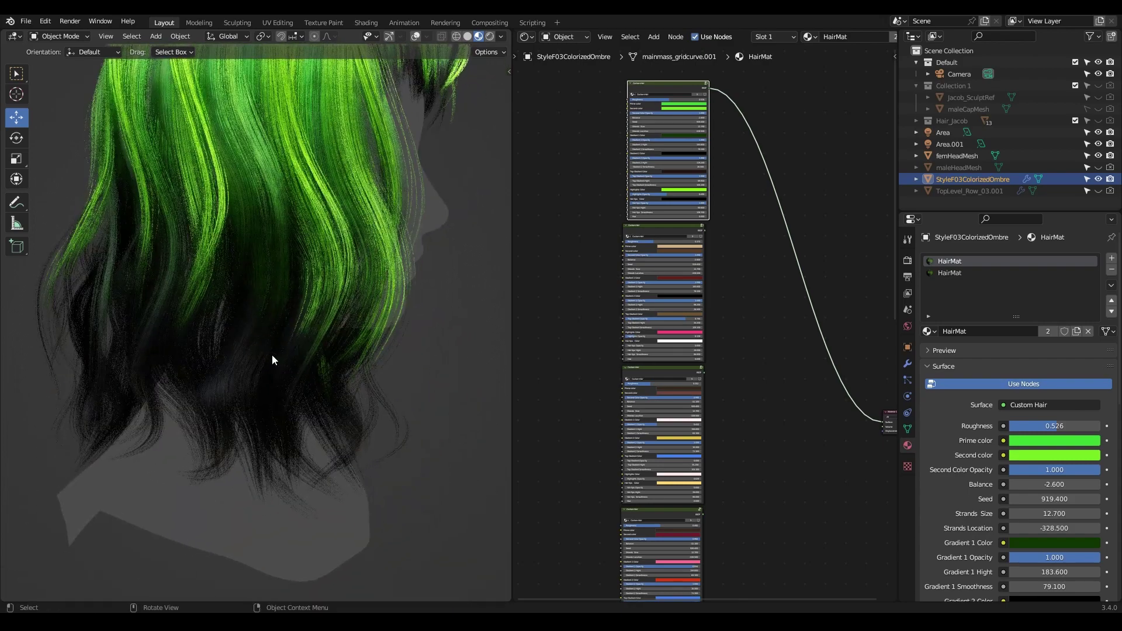
scroll(161, 319, "down", 3)
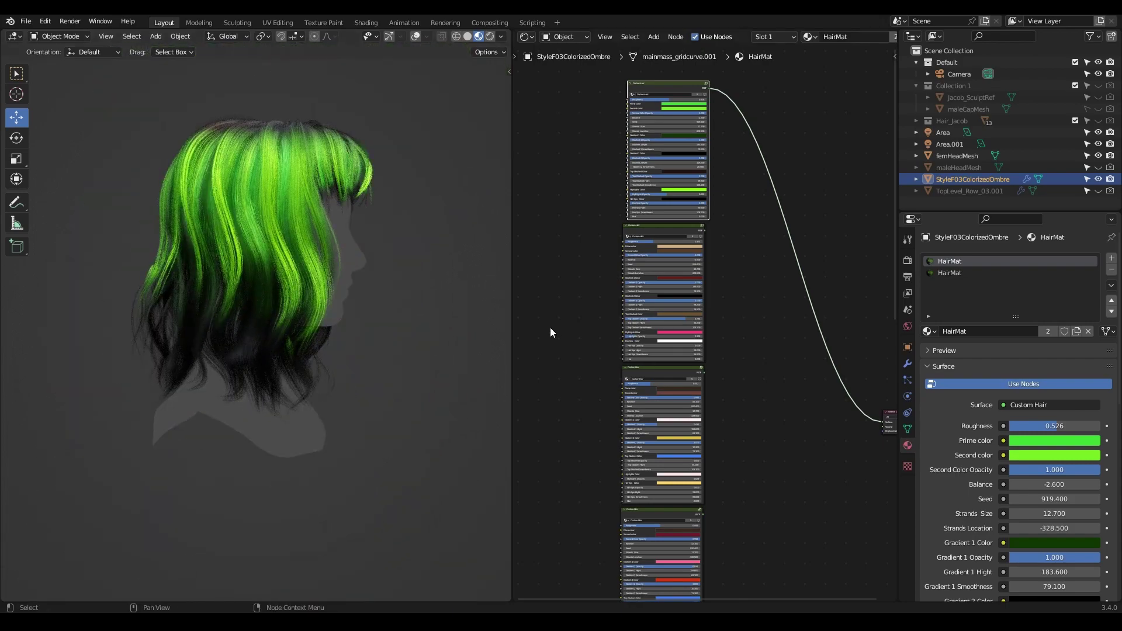
scroll(800, 448, "down", 1)
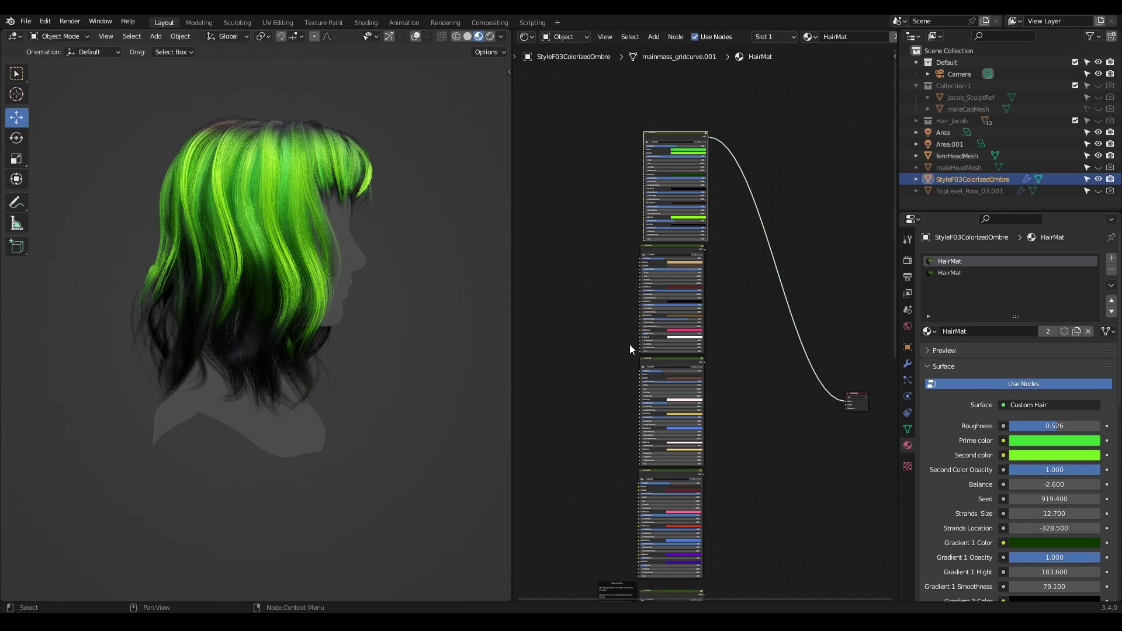
Try shifting the Hue of the green-and-black Custom Hair node
scroll(718, 292, "up", 7)
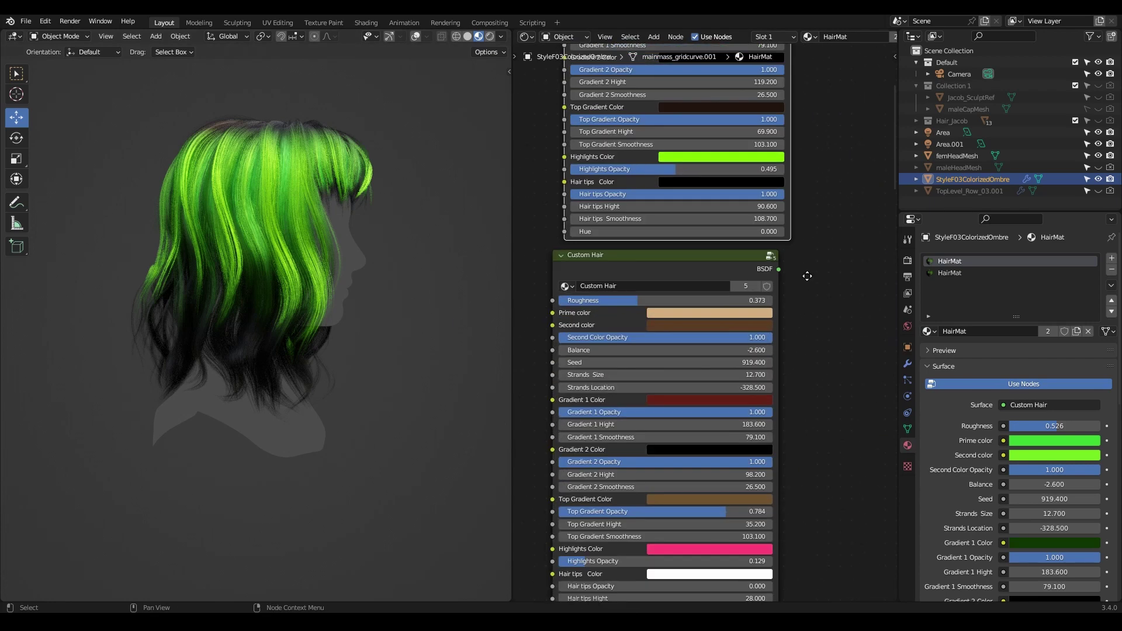
left_click_drag(674, 258, 584, 260)
mouse_move(333, 281)
middle_mouse_down()
mouse_move(358, 281)
mouse_move(324, 280)
middle_mouse_up()
left_click_drag(706, 261, 709, 261)
left_click_drag(587, 260, 786, 260)
middle_click_drag(317, 164, 343, 292)
Connect the pink Custom Hair node beside the instruction notes to the material output again
scroll(783, 371, "down", 6)
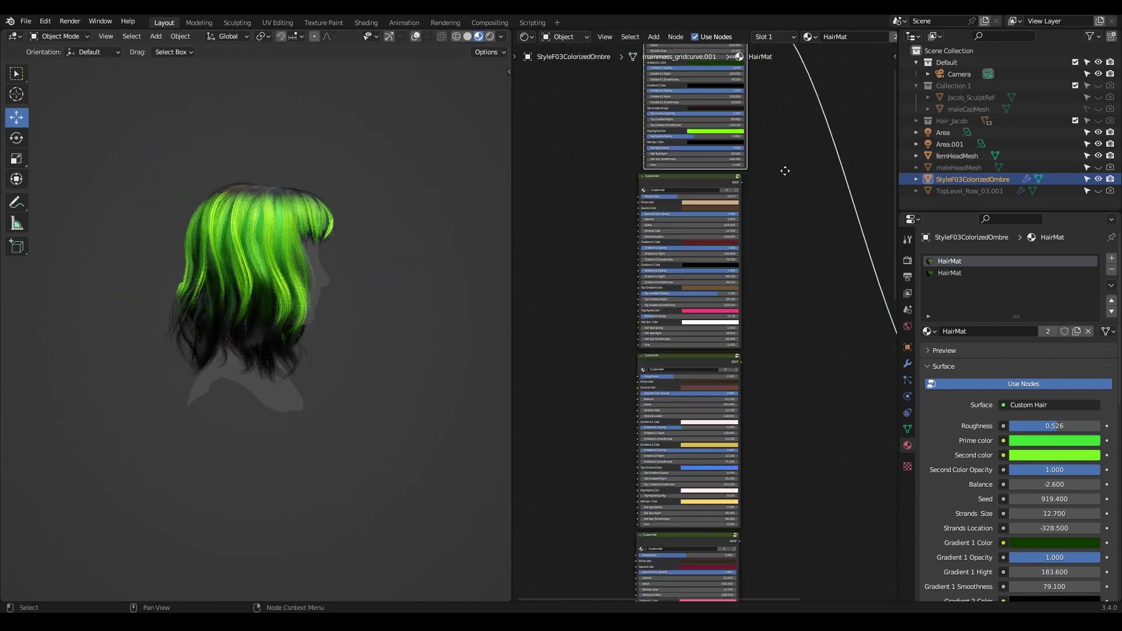
middle_click_drag(796, 224, 809, 21)
scroll(781, 409, "up", 16)
middle_click_drag(604, 439, 632, 451)
scroll(632, 451, "down", 4)
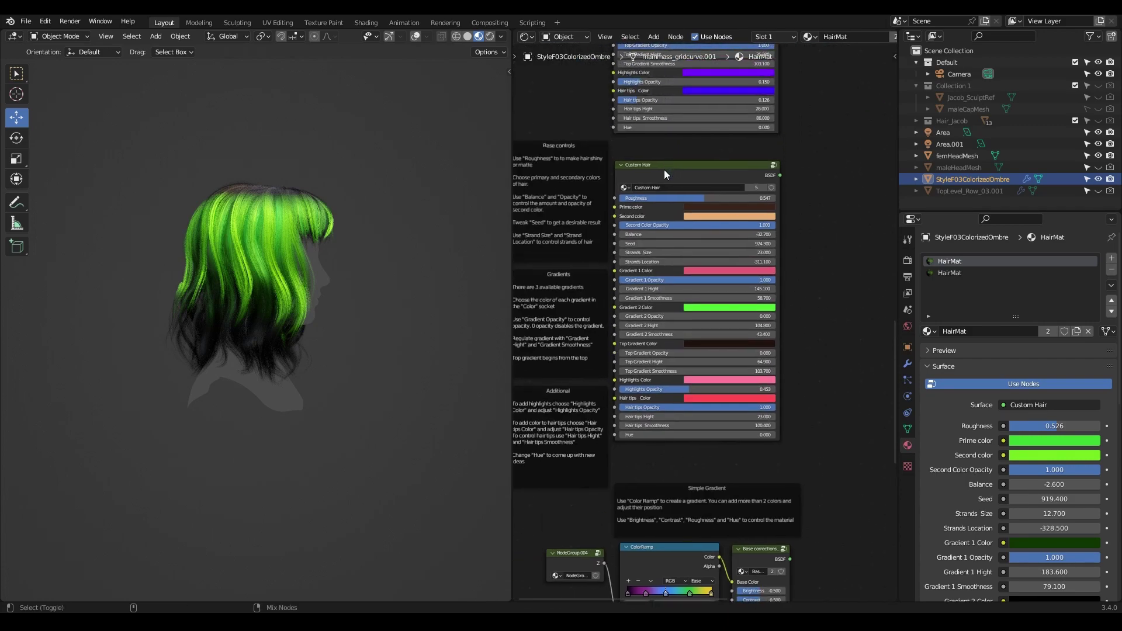
left_click(664, 168, "ctrl+shift")
scroll(333, 416, "up", 3)
middle_click_drag(333, 416, 314, 370)
scroll(738, 496, "up", 2)
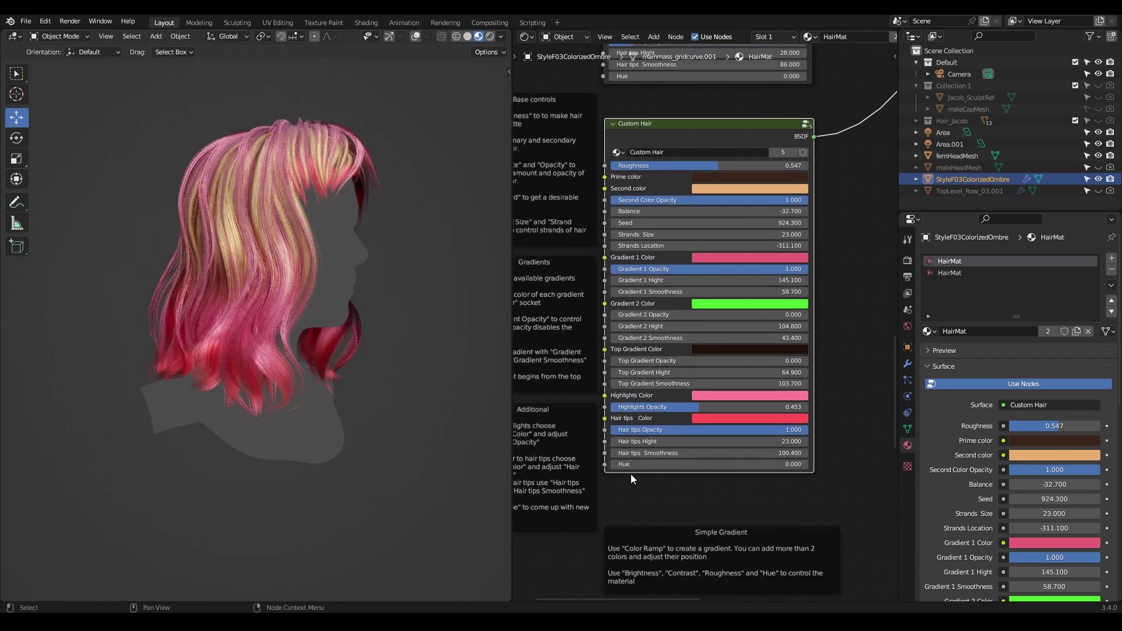
Try a Hue of 0.776 on the pink Custom Hair node and return Hue to 0.000
left_click_drag(614, 464, 763, 464)
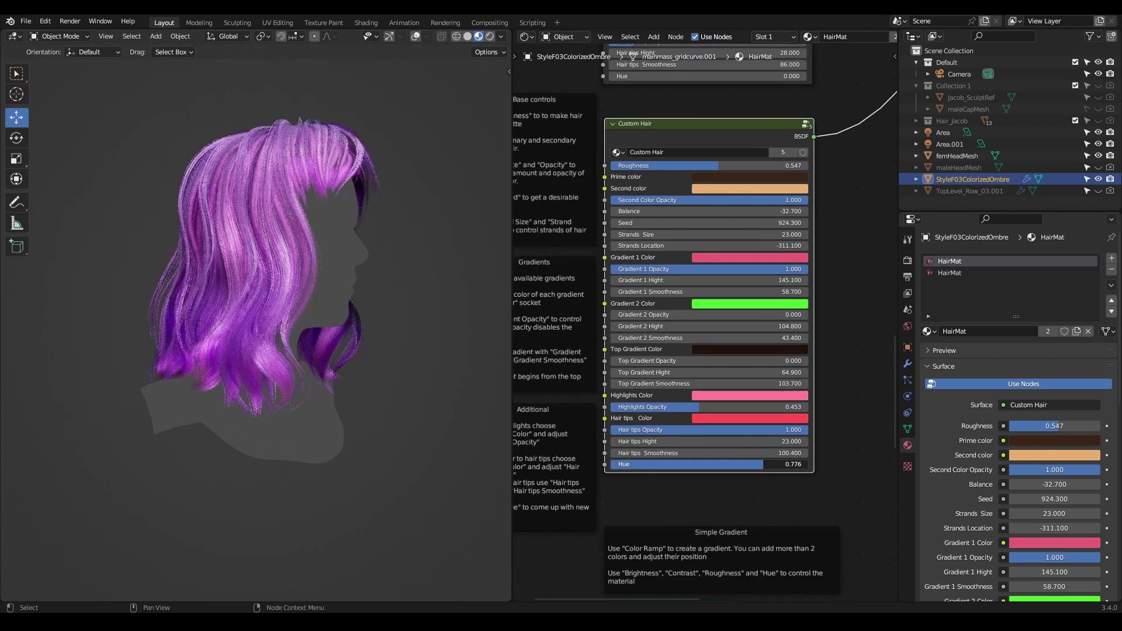
middle_click_drag(345, 407, 435, 411)
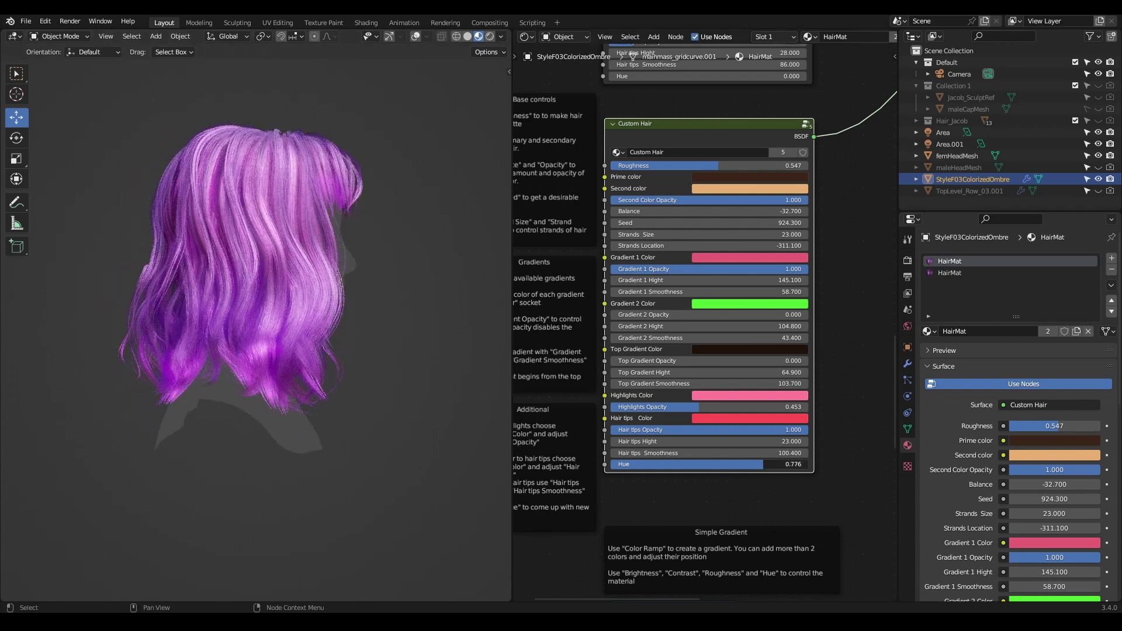
mouse_move(783, 464)
left_mouse_down()
mouse_move(802, 464)
mouse_move(657, 464)
mouse_move(762, 464)
left_mouse_up()
middle_click_drag(313, 444, 352, 458)
scroll(352, 458, "up", 3)
left_click_drag(763, 464, 610, 465)
Change Gradient 1 Color to blue-violet with Hue 0.665 and Hair tips Color to a saturated blue
left_click(751, 259)
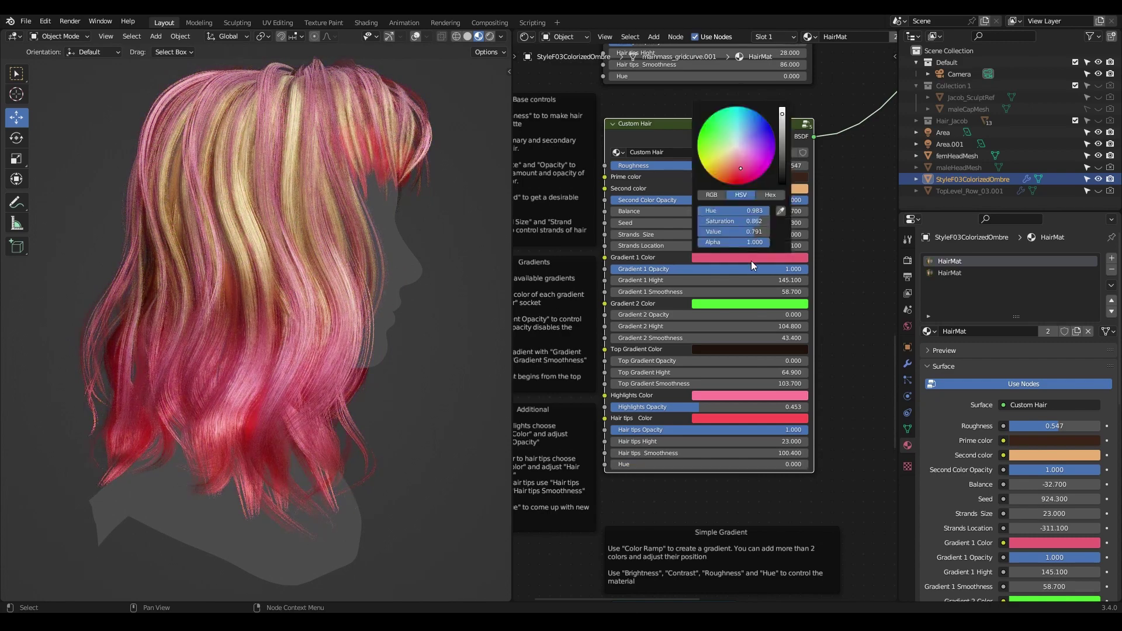
left_click(756, 133)
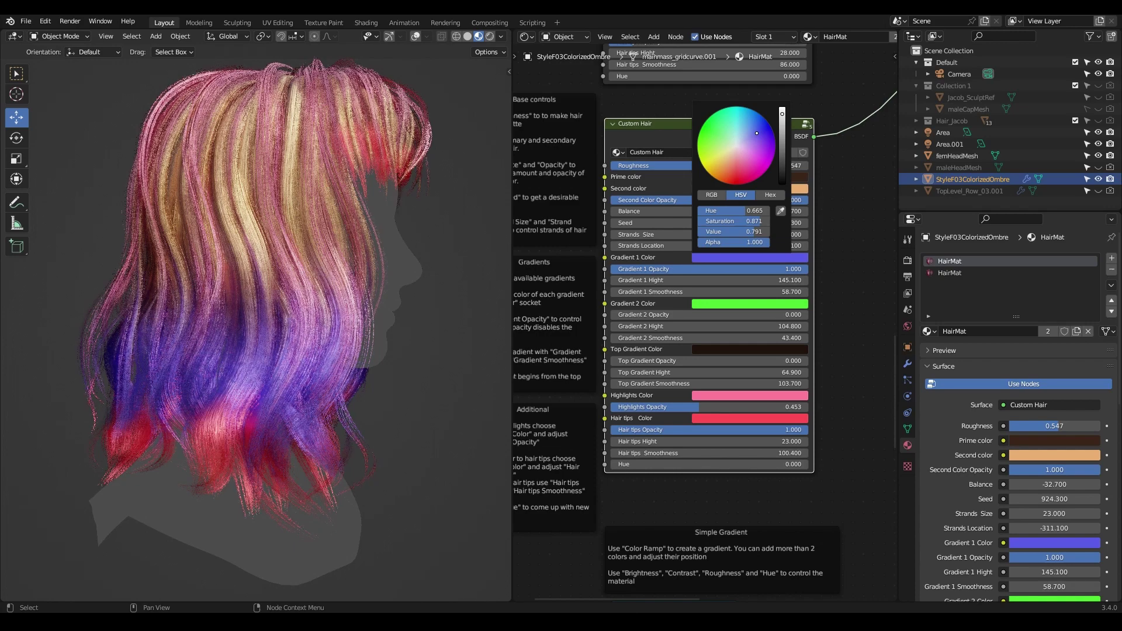
left_click(730, 304)
left_click(717, 417)
left_click_drag(753, 289, 761, 287)
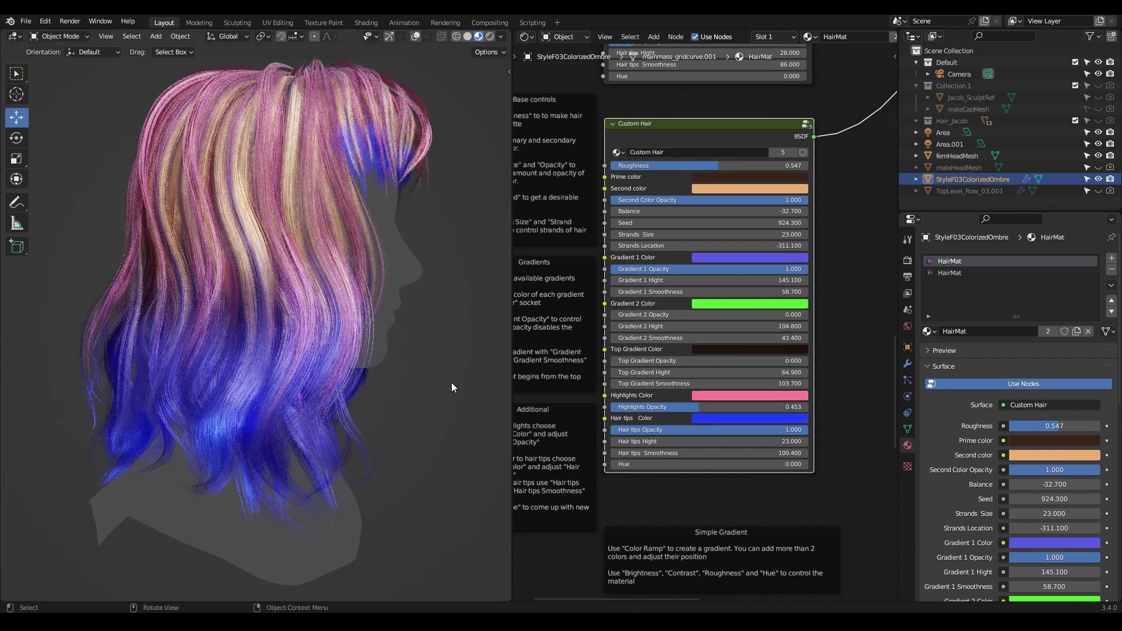
middle_click_drag(448, 382, 526, 409)
Try Hue values 0.566, 0.874 and 0.508 on the blue-tipped hair and return Hue to 0.000
left_click_drag(662, 464, 766, 464)
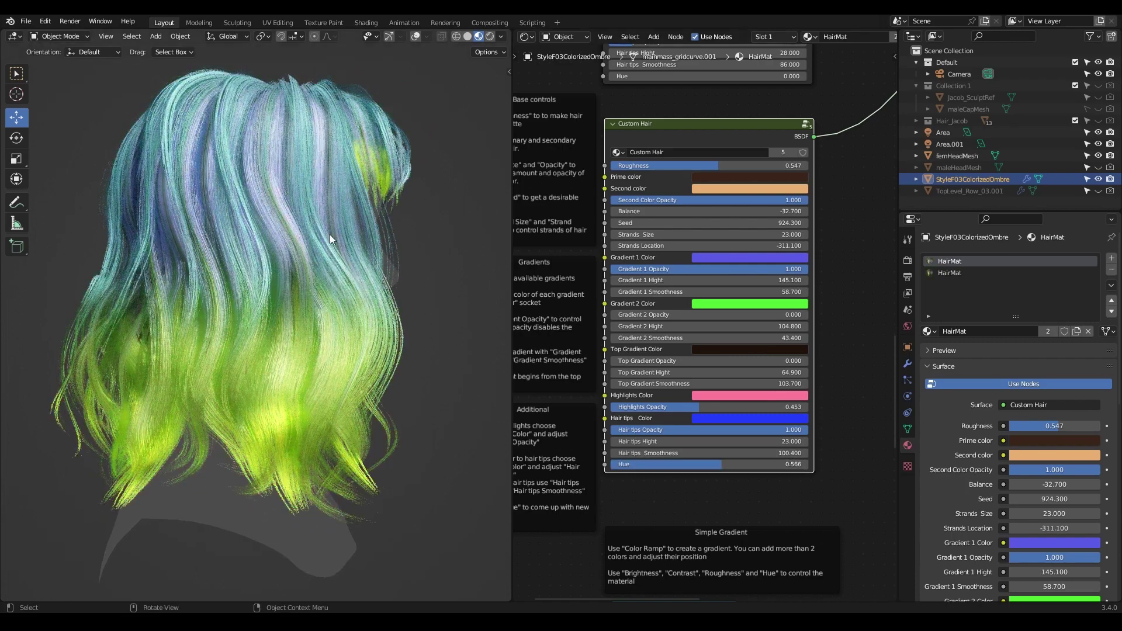
middle_click_drag(472, 401, 372, 108)
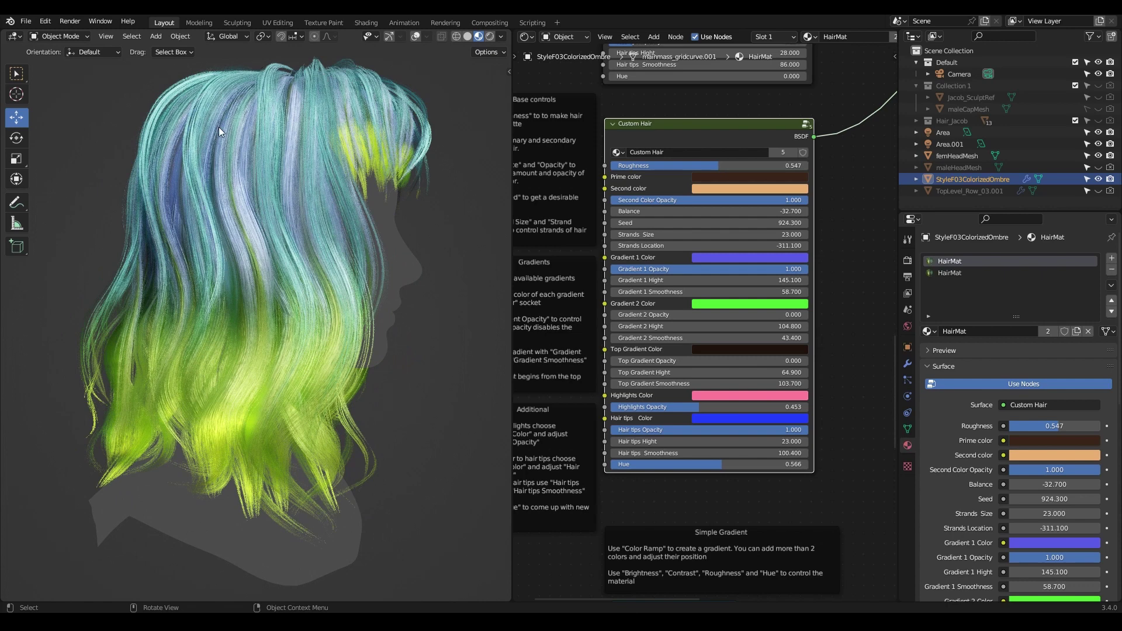
left_click_drag(689, 464, 796, 464)
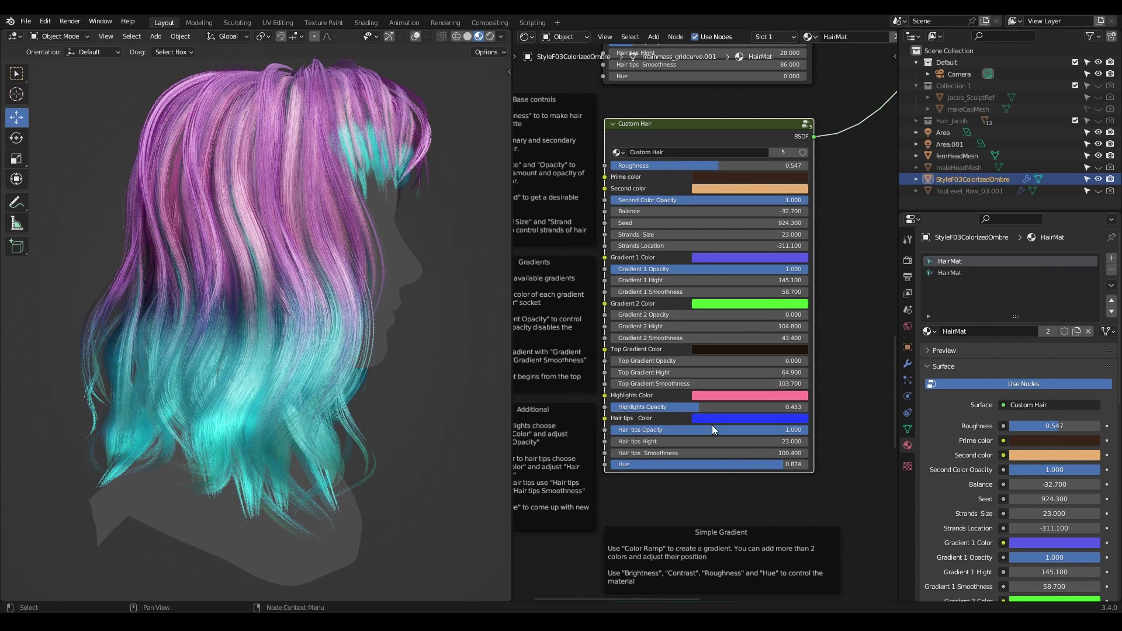
left_click_drag(783, 464, 709, 463)
middle_click_drag(491, 437, 330, 421)
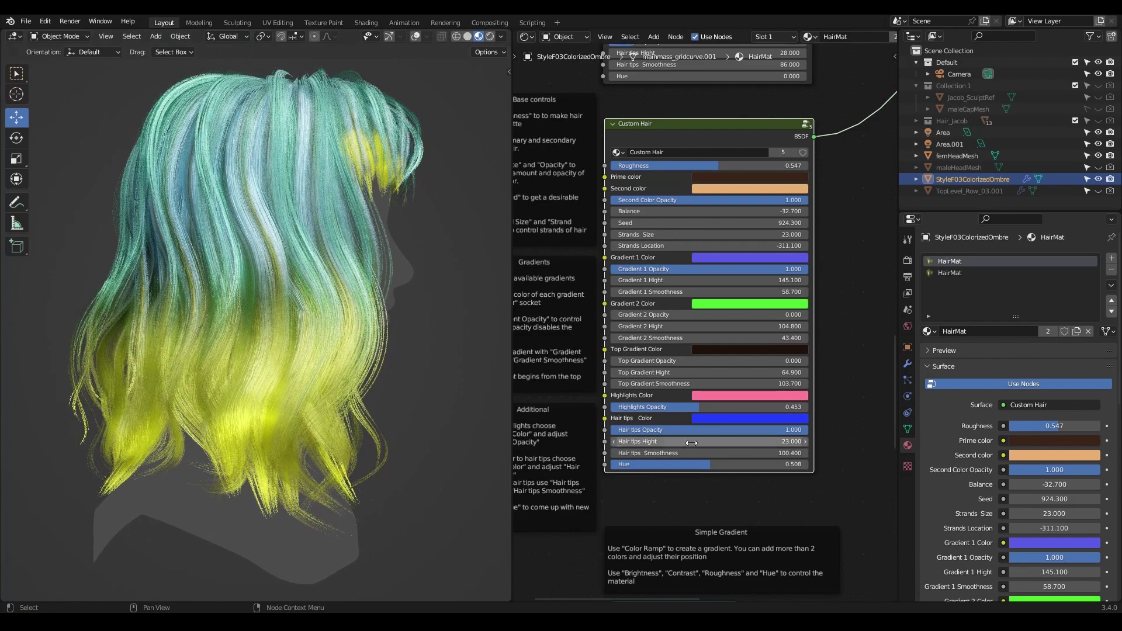
left_click_drag(699, 464, 610, 464)
Examine the colorized hair from several angles and review the layout of the hair shader nodes
scroll(614, 394, "down", 5)
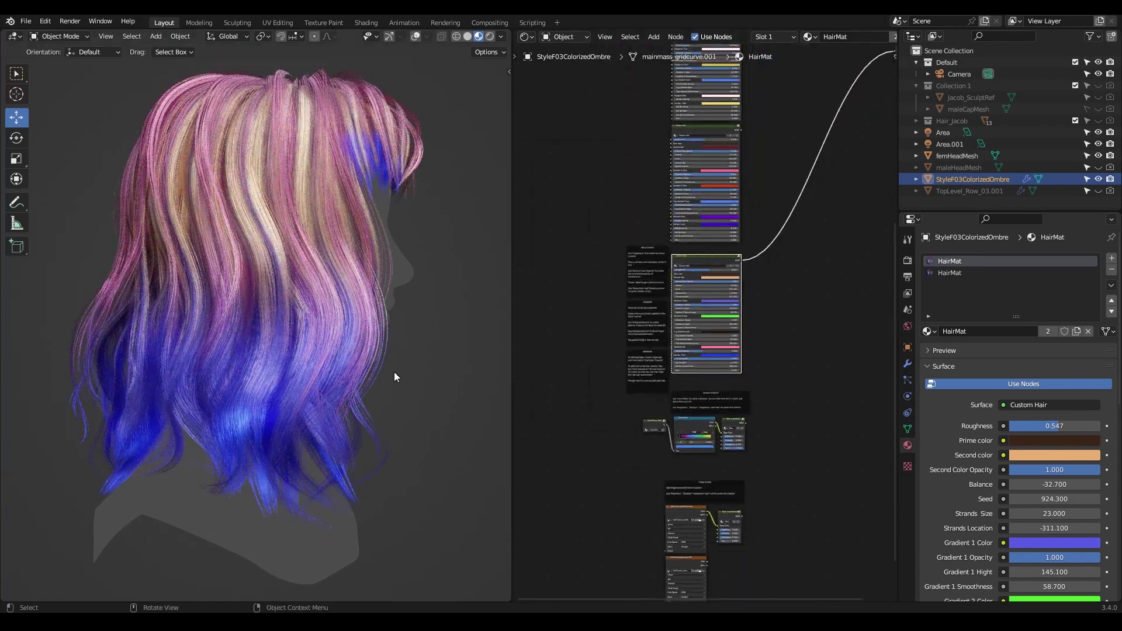
scroll(404, 370, "up", 2)
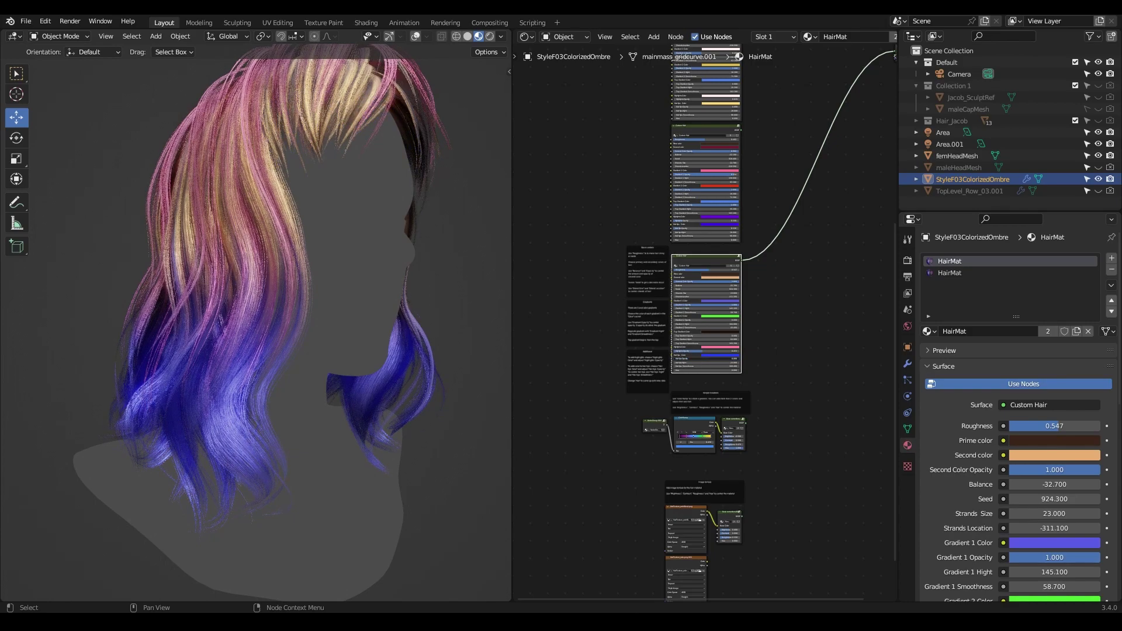
middle_click_drag(338, 338, 399, 342)
scroll(795, 336, "up", 5)
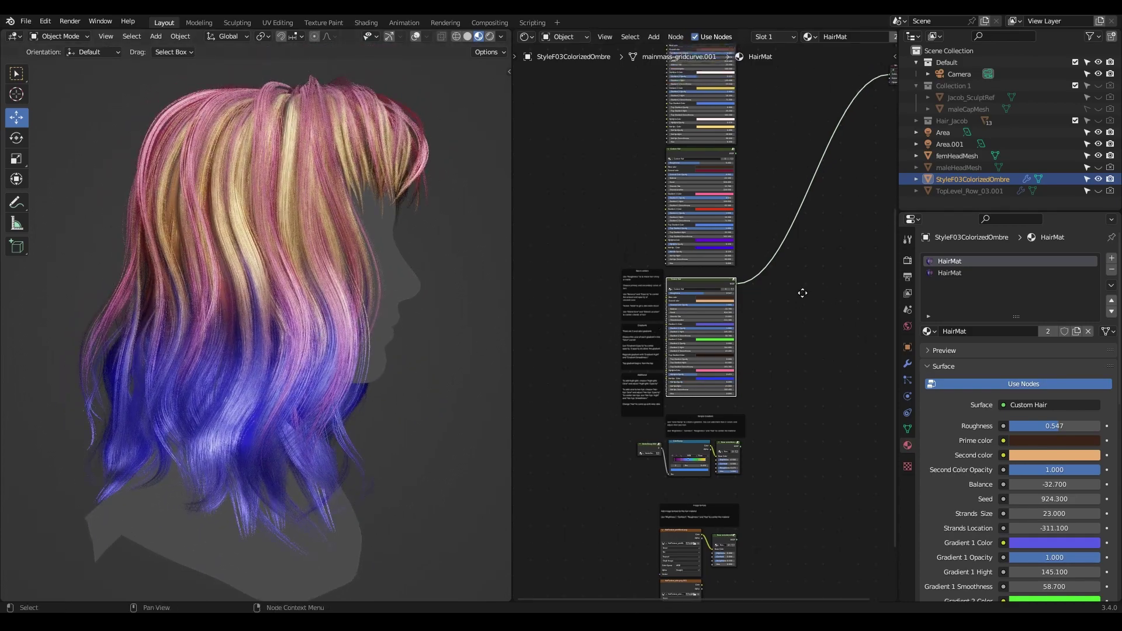
middle_click_drag(804, 339, 874, 302)
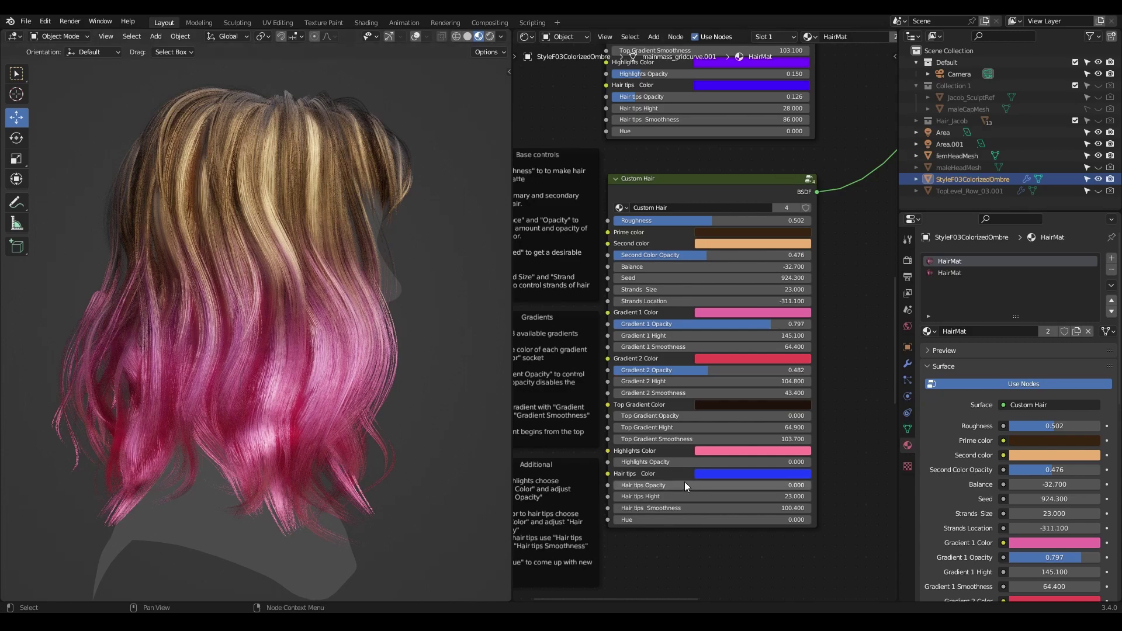
scroll(714, 457, "down", 1)
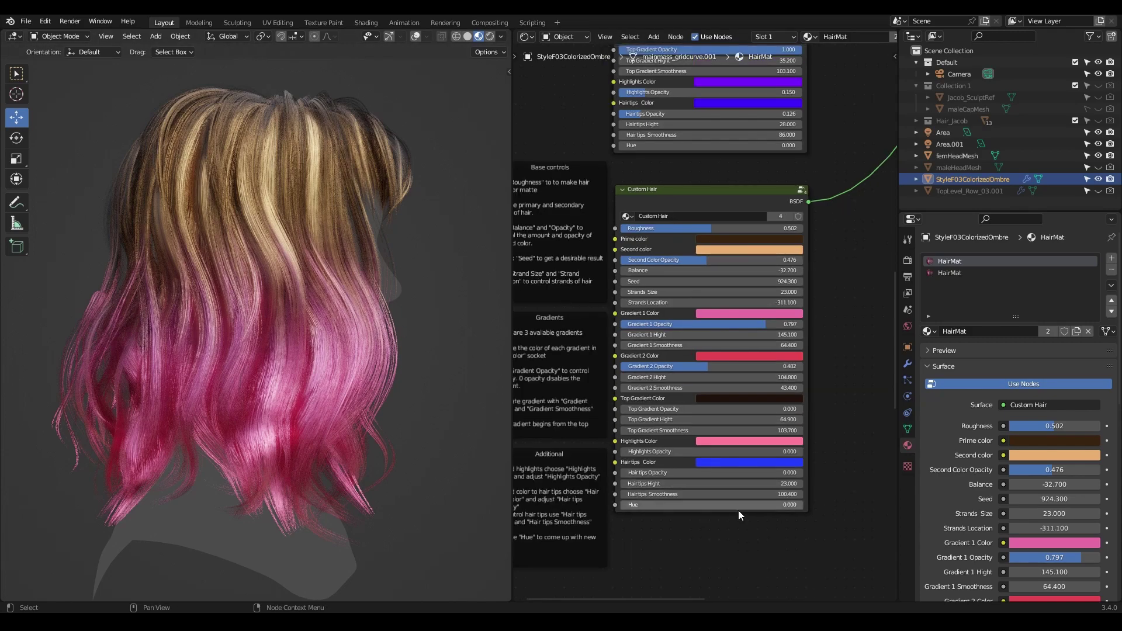
mouse_move(349, 485)
middle_mouse_down()
mouse_move(422, 496)
mouse_move(359, 543)
mouse_move(331, 477)
middle_mouse_up()
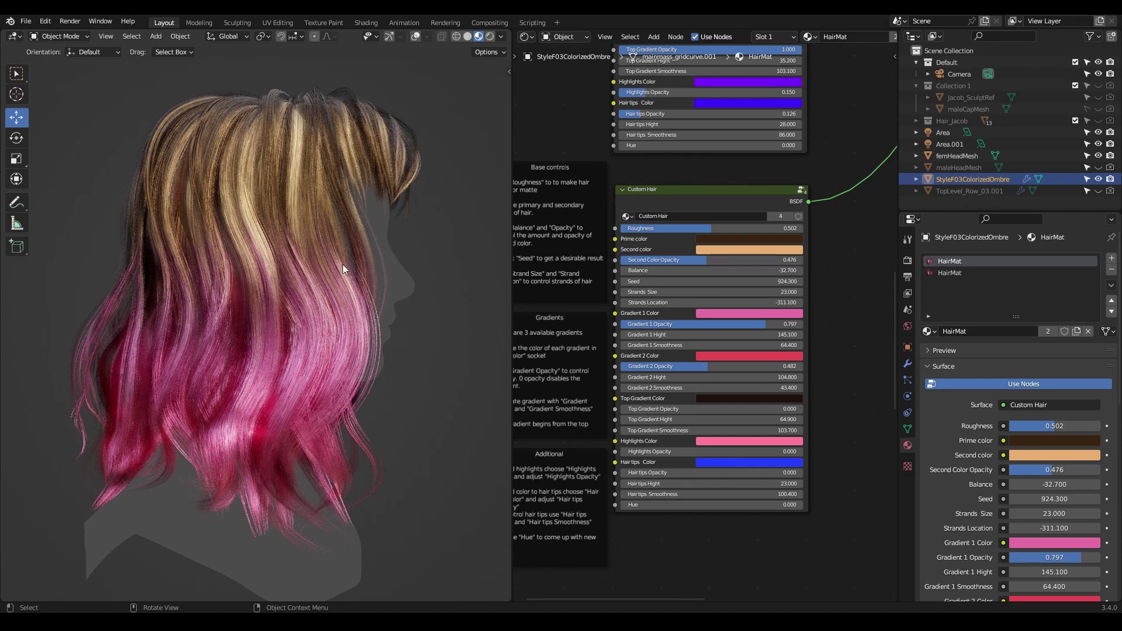
Output the Simple Gradient's Base corrections node to the hair and adjust the positions of the ColorRamp's green and yellow stops
scroll(699, 534, "down", 4)
middle_click_drag(738, 521, 749, 290)
scroll(777, 495, "up", 5)
scroll(777, 496, "up", 2)
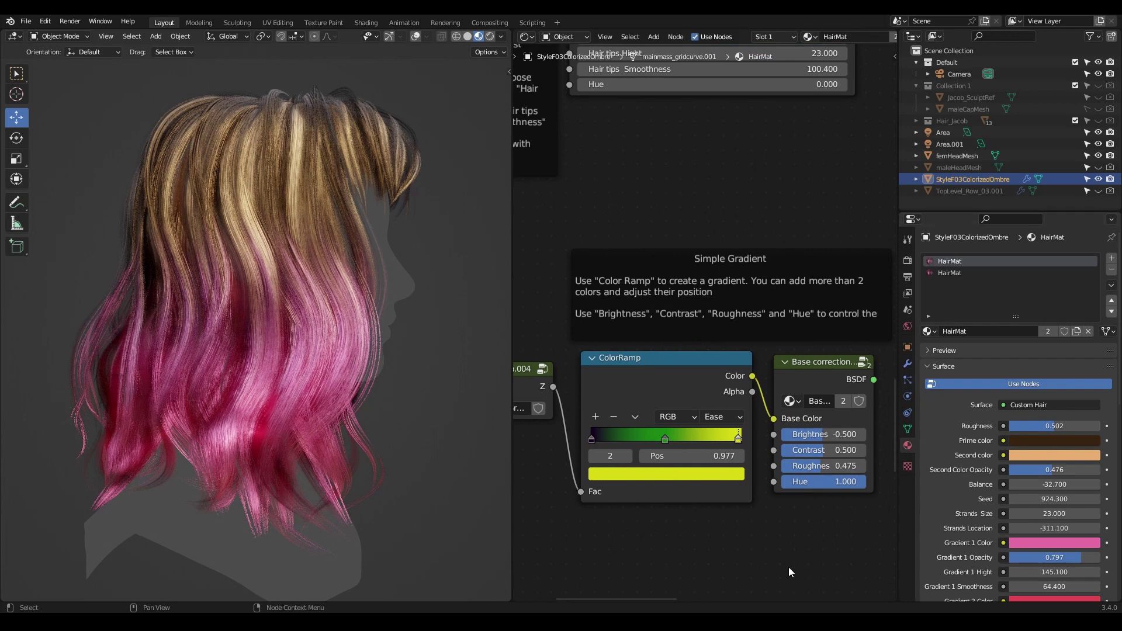
left_click(822, 366, "ctrl+shift")
mouse_move(667, 444)
left_mouse_down()
mouse_move(693, 440)
mouse_move(645, 443)
left_mouse_up()
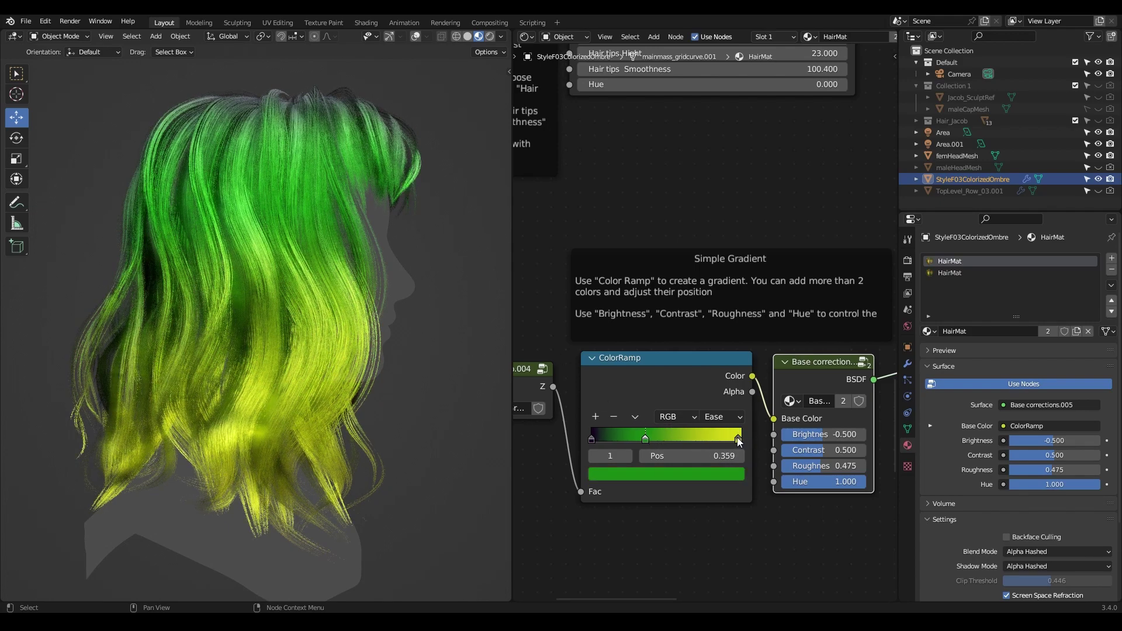
mouse_move(738, 439)
left_mouse_down()
mouse_move(645, 438)
mouse_move(728, 440)
left_mouse_up()
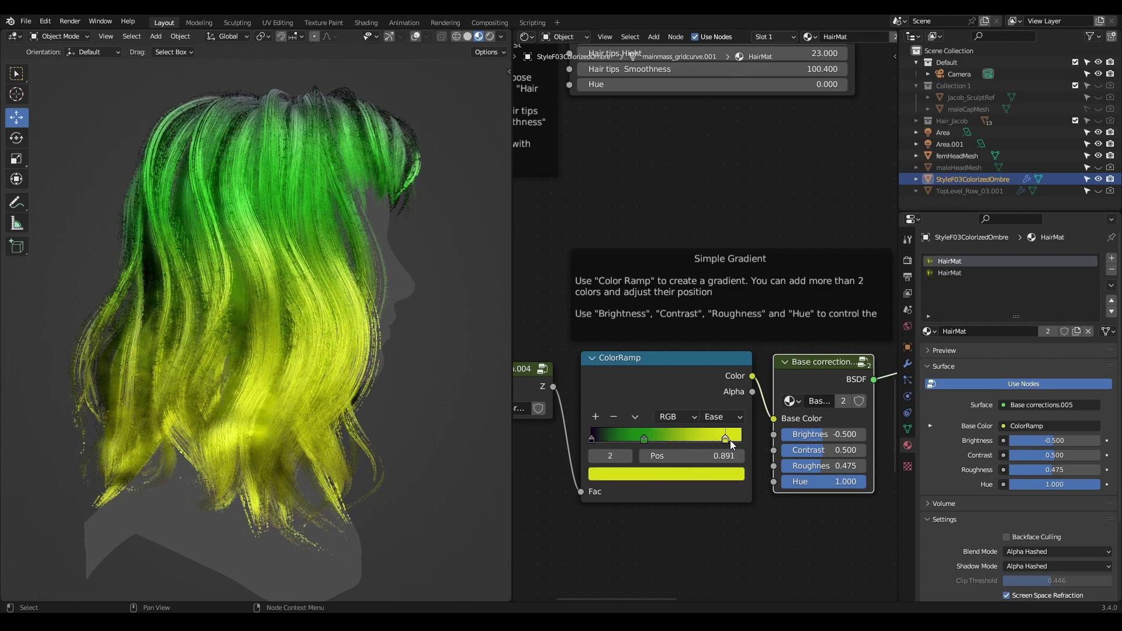
Recolor the ColorRamp's green middle stop to magenta with Hue 0.947 and Saturation 0.976
left_click(646, 438)
left_click(652, 473)
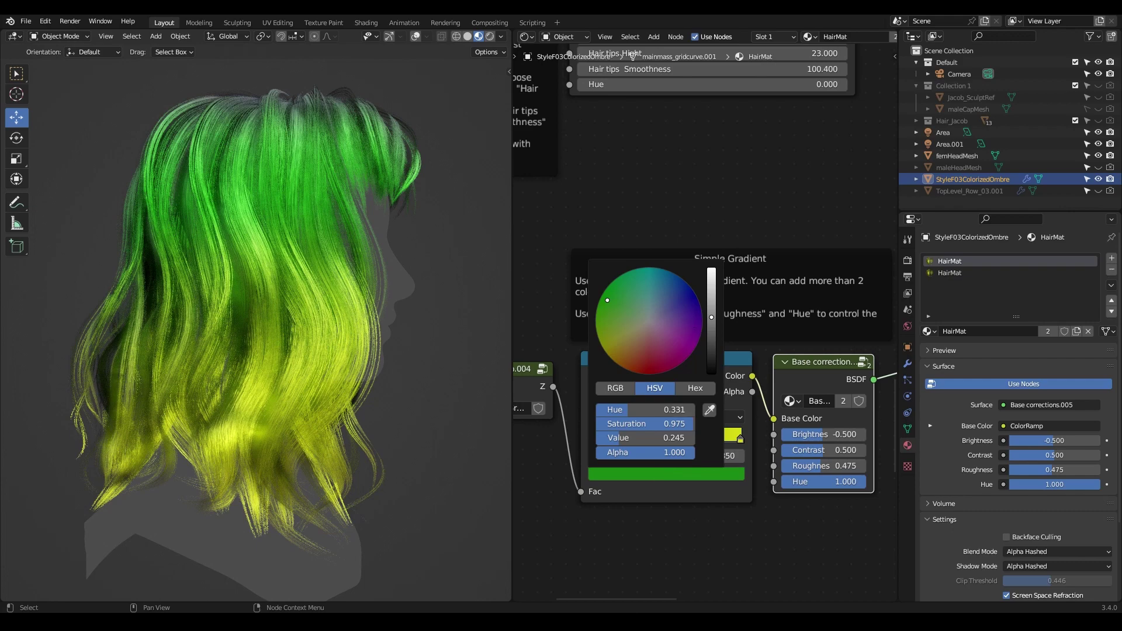
left_click(682, 305)
left_click_drag(659, 298, 673, 359)
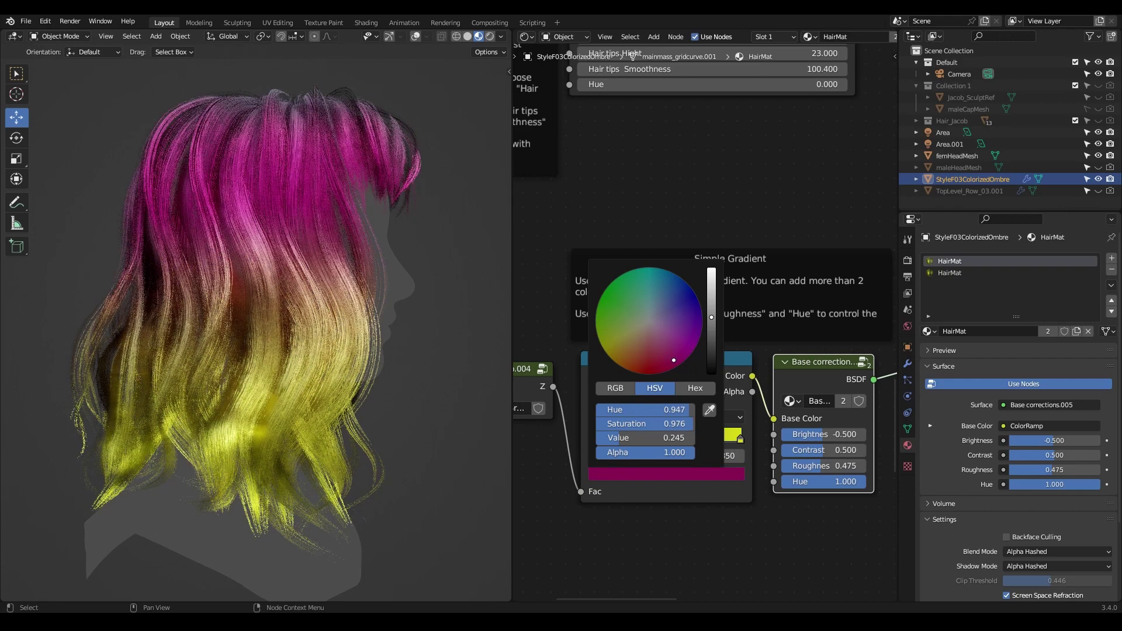
Add a stop to the ColorRamp and create a bright green section between magenta and yellow with Hue 0.348, Saturation 0.994 and Value 0.656
left_click(597, 417)
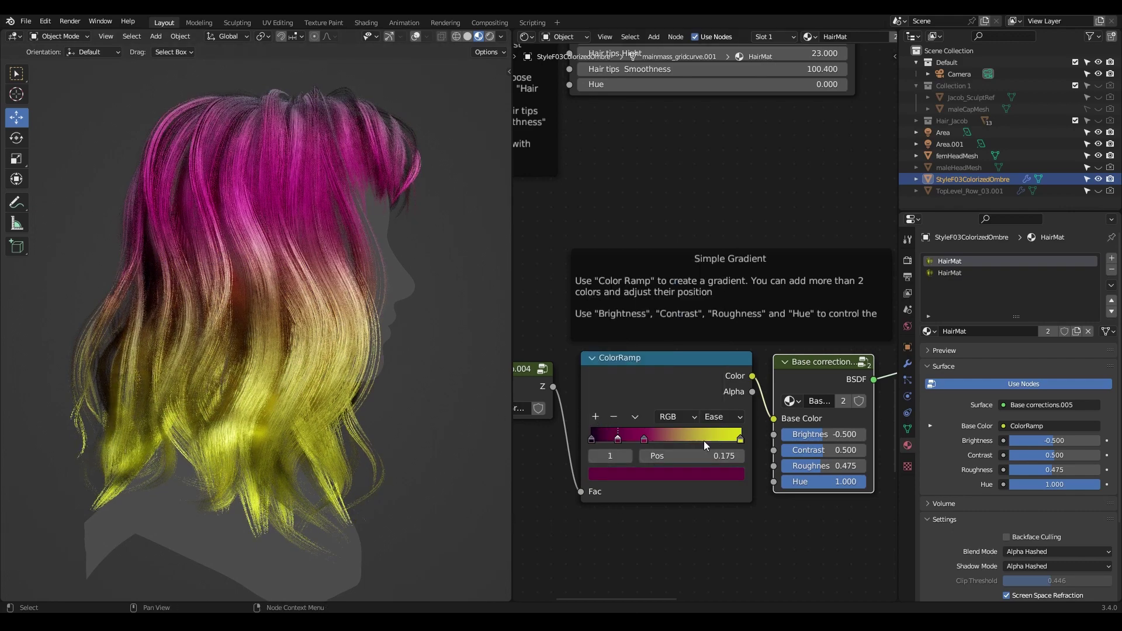
left_click(686, 472)
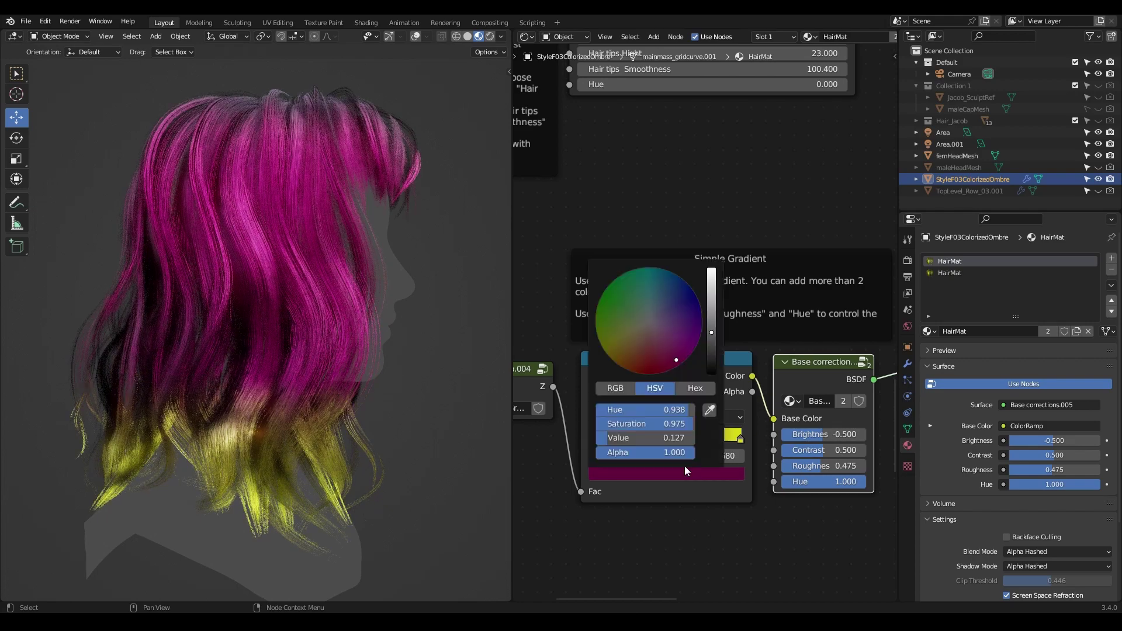
left_click(632, 350)
left_click_drag(713, 292, 712, 280)
left_click_drag(642, 440, 678, 437)
left_click(675, 475)
left_click_drag(672, 314, 636, 279)
left_click(621, 280)
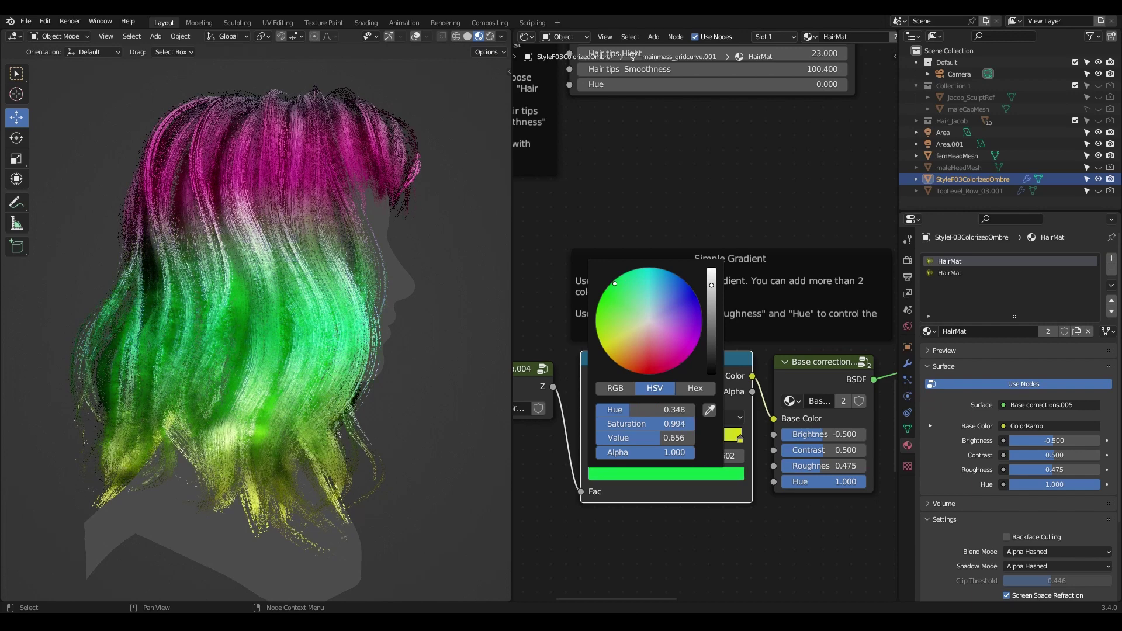
Add a dark blue stop at 0.216 near the ramp's start and shift the magenta stop to 0.459
left_click(636, 439)
left_click_drag(636, 438, 656, 439)
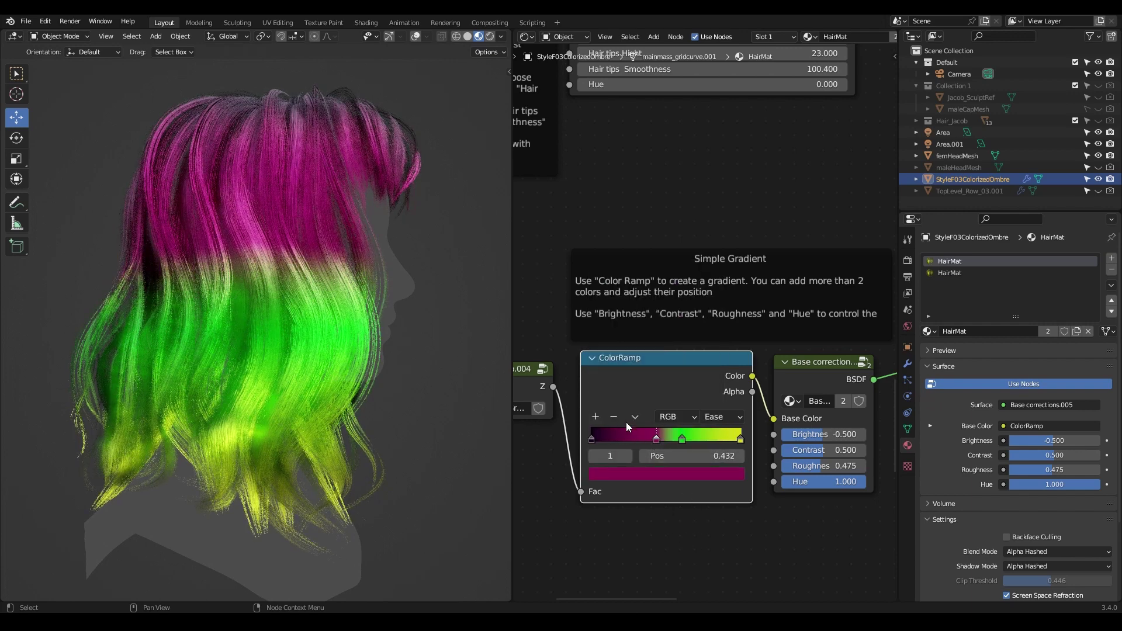
left_click(596, 416)
left_click(632, 469)
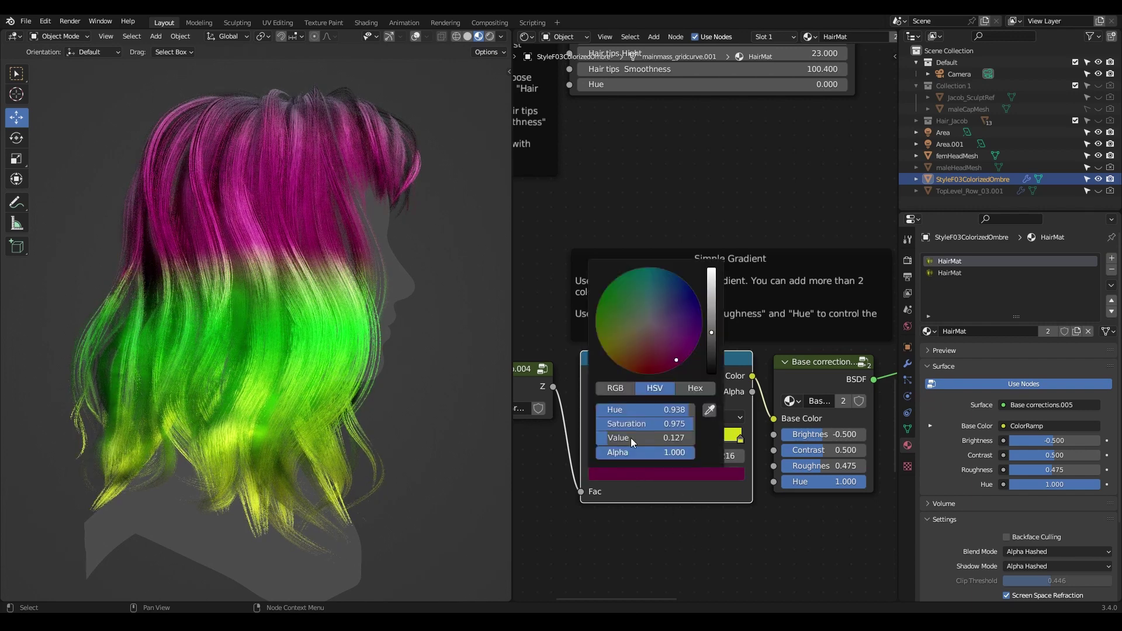
left_click(673, 293)
mouse_move(683, 439)
left_mouse_down()
mouse_move(713, 436)
mouse_move(660, 438)
left_mouse_up()
middle_click_drag(366, 414, 455, 447)
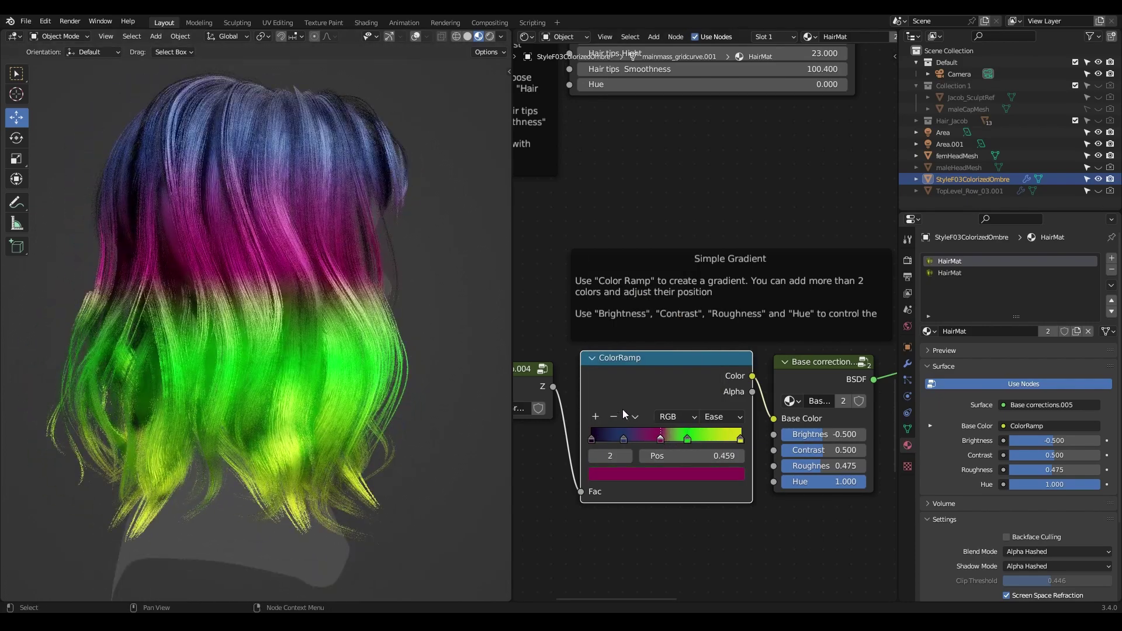
Remove the magenta and blue stops from the ColorRamp and reposition the green stop at 0.389 and the yellow stop slightly inward
left_click(613, 417)
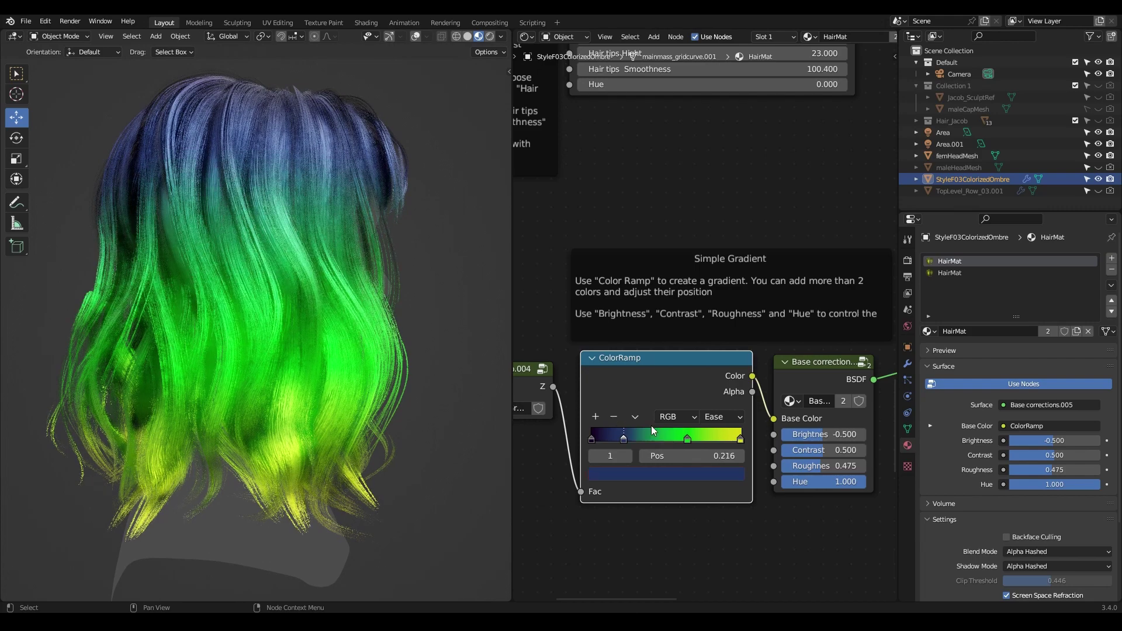
left_click(614, 417)
mouse_move(687, 437)
left_mouse_down()
mouse_move(649, 437)
mouse_move(679, 440)
mouse_move(666, 438)
left_mouse_up()
middle_click_drag(381, 475, 383, 503)
left_click_drag(740, 438, 650, 437)
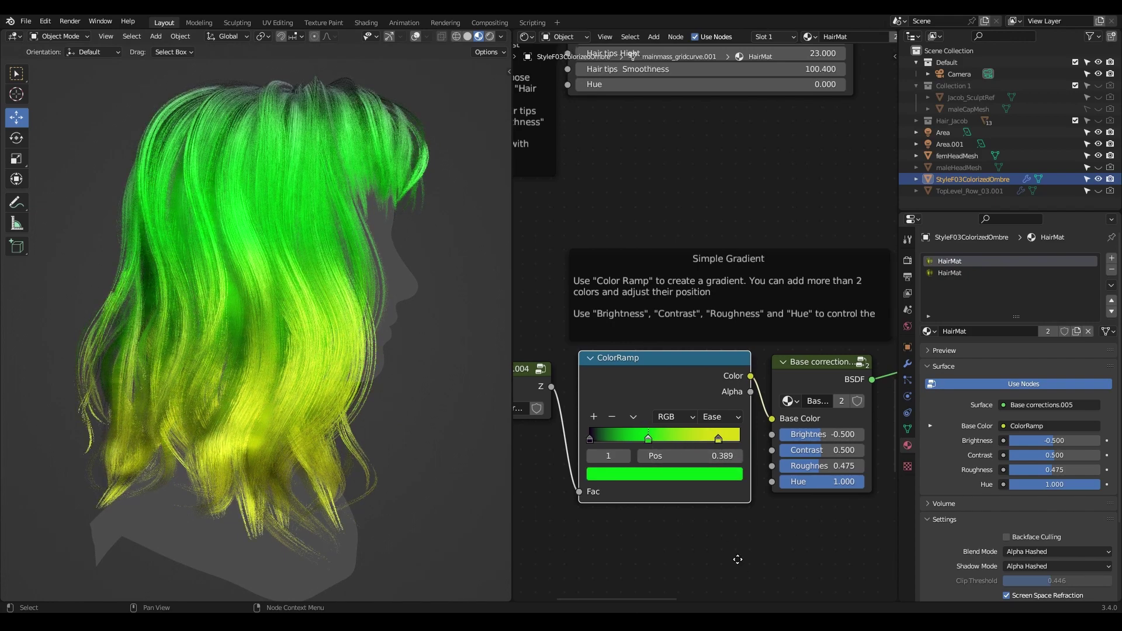
Set the gradient's Base corrections to Brightness -2.000, Contrast -12.833 and Roughness 0.300
middle_click_drag(743, 561, 596, 529)
scroll(640, 524, "up", 4)
middle_click_drag(745, 507, 786, 477)
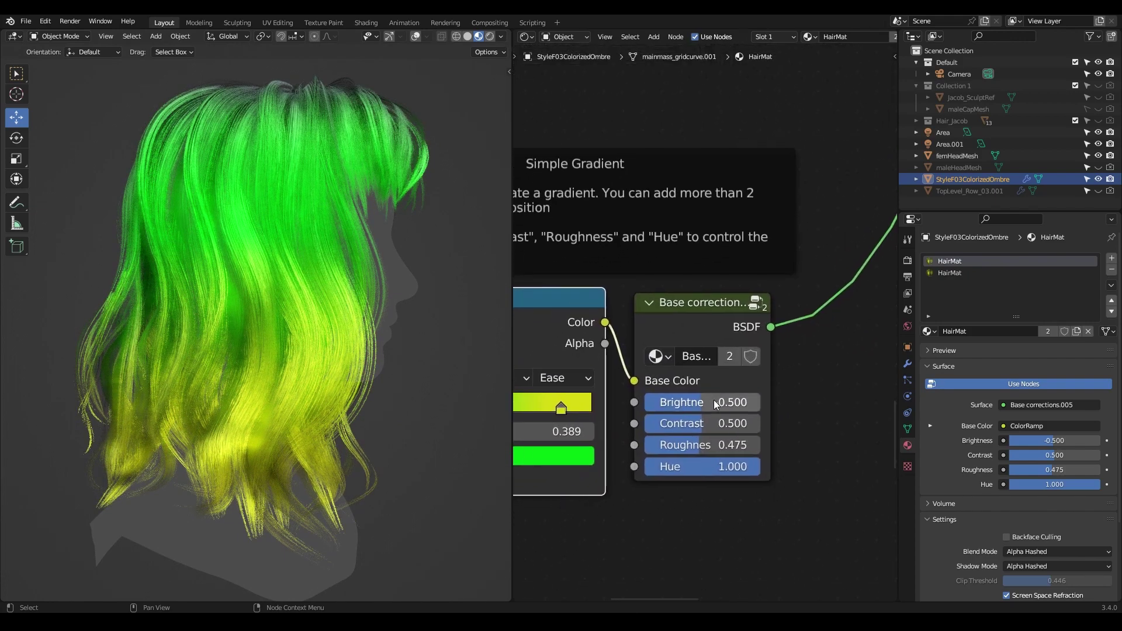
middle_click_drag(327, 426, 368, 424)
mouse_move(706, 402)
left_mouse_down()
mouse_move(753, 402)
mouse_move(645, 402)
mouse_move(758, 401)
mouse_move(701, 403)
mouse_move(654, 423)
mouse_move(753, 423)
mouse_move(661, 423)
mouse_move(725, 447)
mouse_move(680, 447)
left_mouse_up()
middle_click_drag(314, 444, 288, 447)
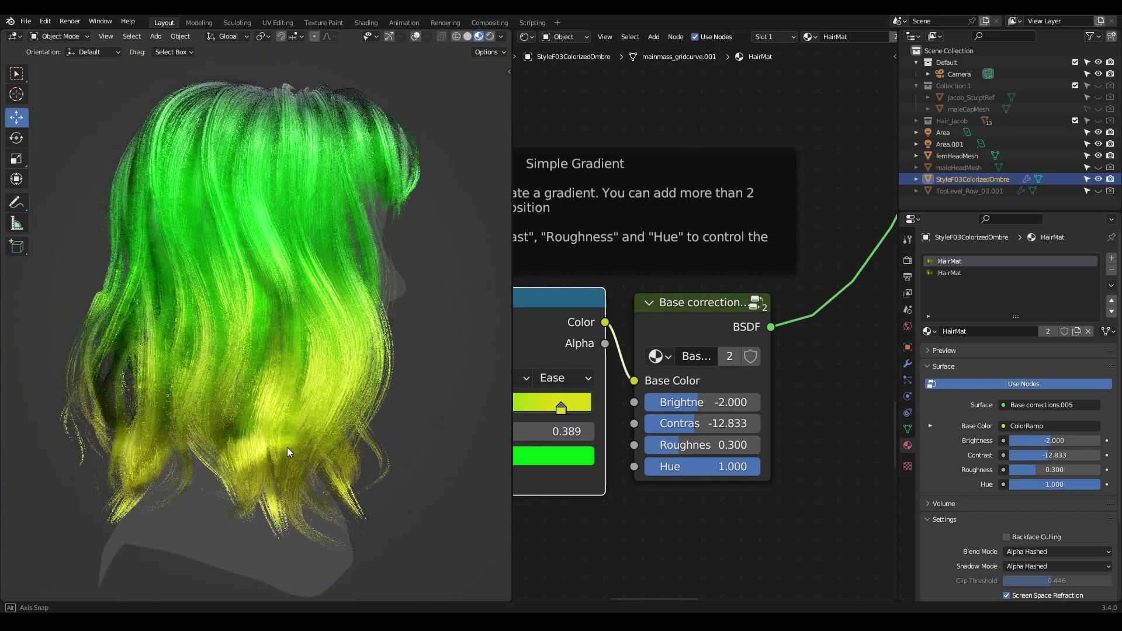
Set the gradient's Base corrections Roughness to 0.358 and Hue to 0.000, and check the hair from another angle
middle_click_drag(656, 514, 701, 512)
mouse_move(727, 447)
left_mouse_down()
mouse_move(738, 447)
mouse_move(699, 465)
mouse_move(753, 464)
mouse_move(667, 464)
left_mouse_up()
scroll(333, 471, "down", 4)
middle_click_drag(336, 454, 450, 446)
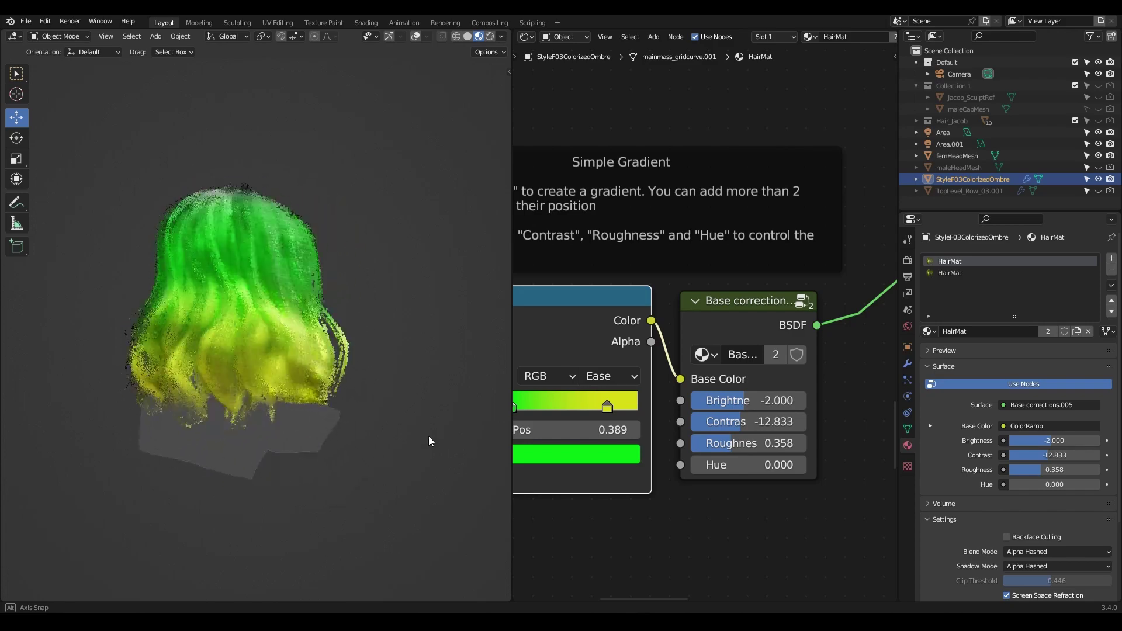
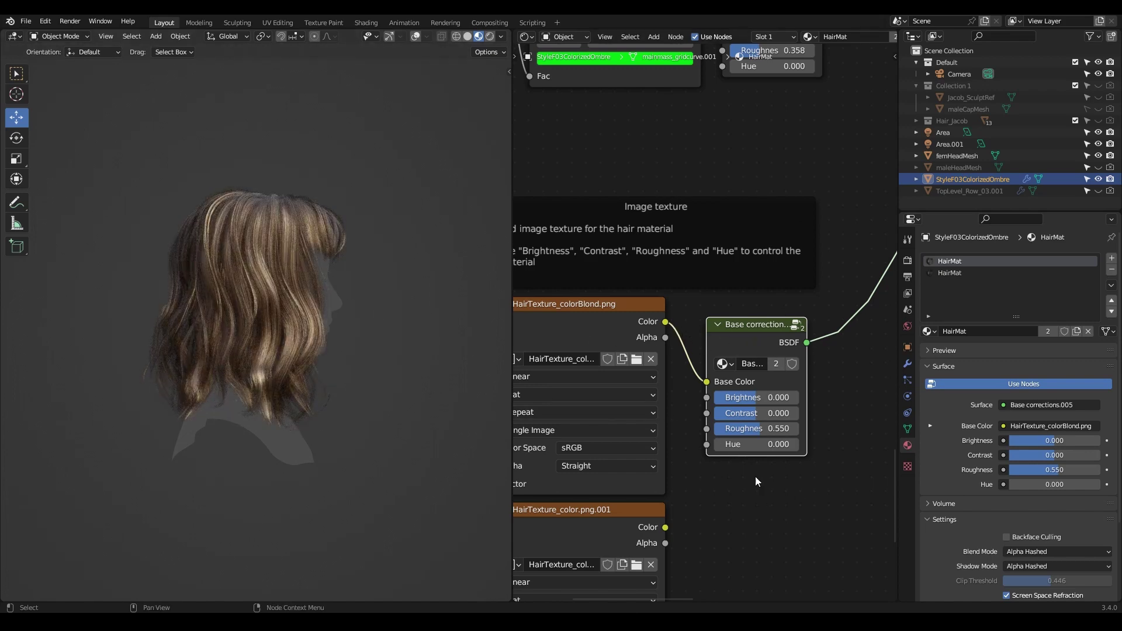
Set the Image texture's Base corrections to Brightness 2.500, Contrast -3.333 and Roughness 0.542
scroll(281, 330, "up", 4)
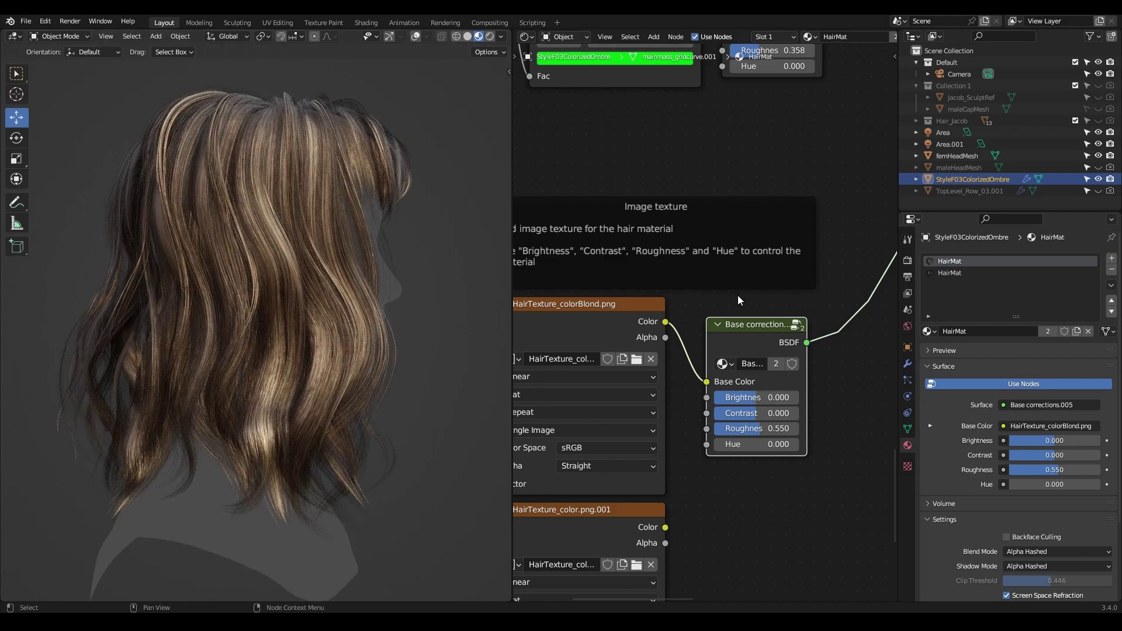
mouse_move(755, 397)
left_mouse_down()
mouse_move(784, 397)
mouse_move(743, 397)
mouse_move(783, 412)
mouse_move(722, 413)
mouse_move(764, 412)
mouse_move(754, 413)
mouse_move(765, 428)
mouse_move(782, 428)
mouse_move(725, 429)
mouse_move(759, 429)
mouse_move(752, 450)
mouse_move(826, 450)
mouse_move(714, 447)
left_mouse_up()
left_click(756, 399)
left_click(758, 428)
scroll(715, 479, "up", 1)
Connect the Color output of HairTexture_color.png.001 to the Base Color of the Base corrections node
middle_click_drag(716, 480, 769, 409)
left_click_drag(714, 470, 758, 312)
middle_click_drag(271, 366, 364, 374)
Connect the HairTexture_colorOmbre.png Color output to Base Color and inspect the hair from above and the side
scroll(756, 467, "down", 4)
middle_click_drag(756, 468, 758, 420)
middle_click_drag(650, 394, 650, 333)
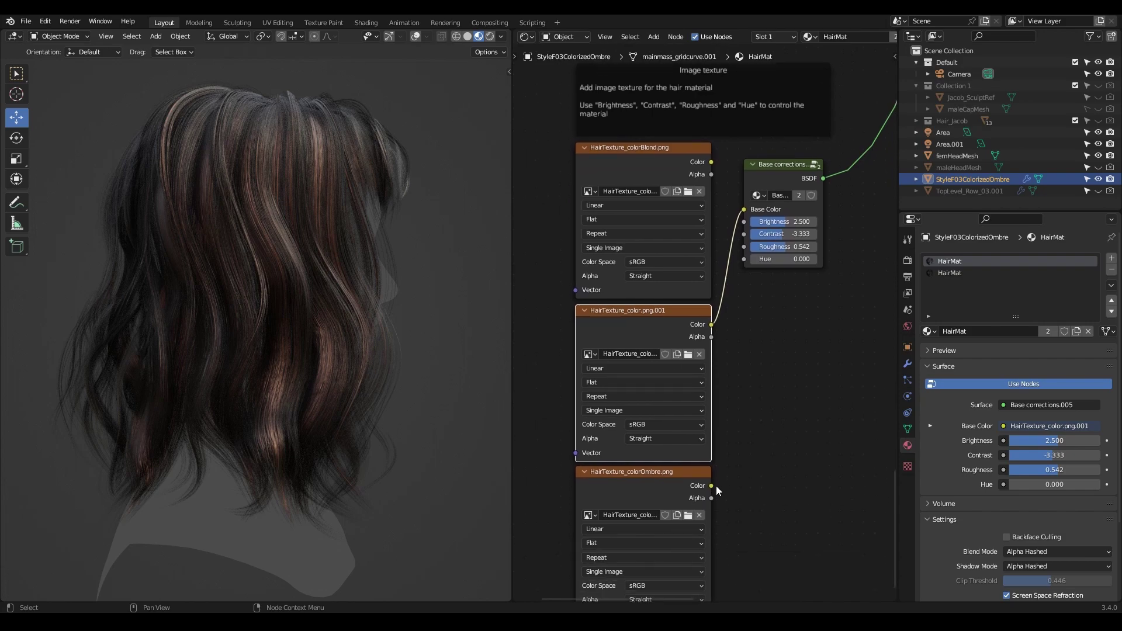
left_click_drag(712, 485, 740, 209)
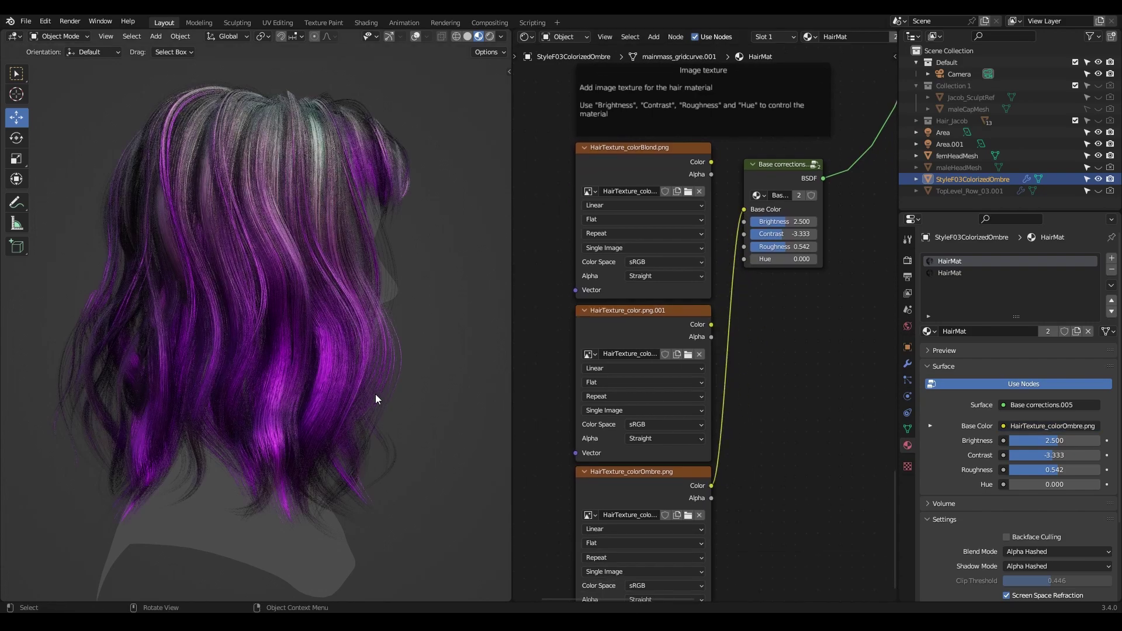
middle_click_drag(312, 391, 304, 177)
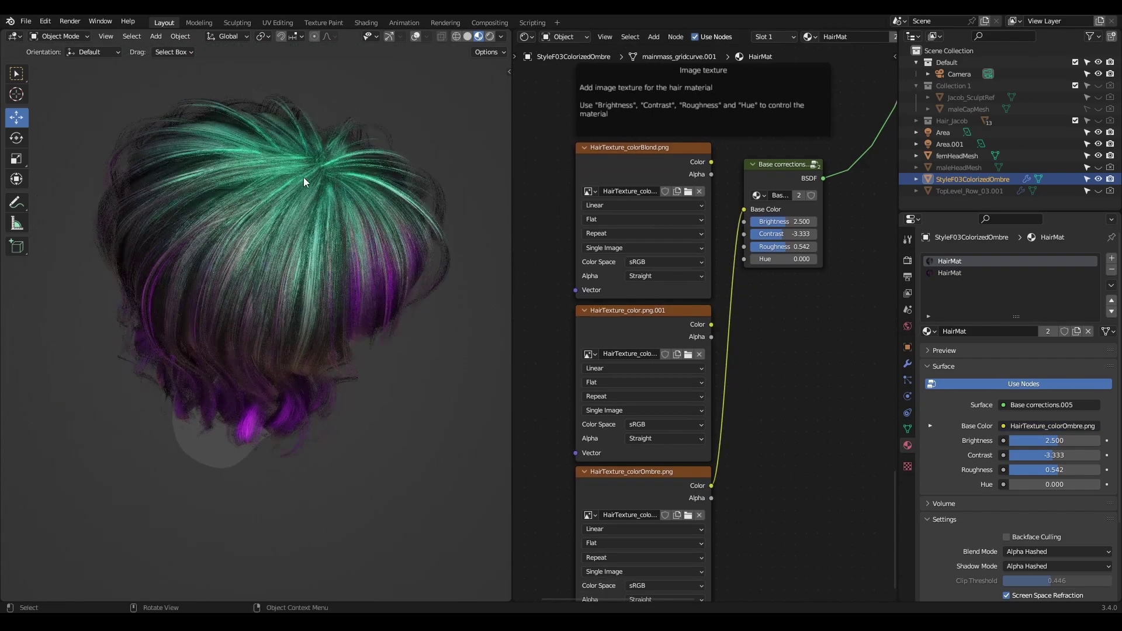
middle_click_drag(351, 263, 334, 222)
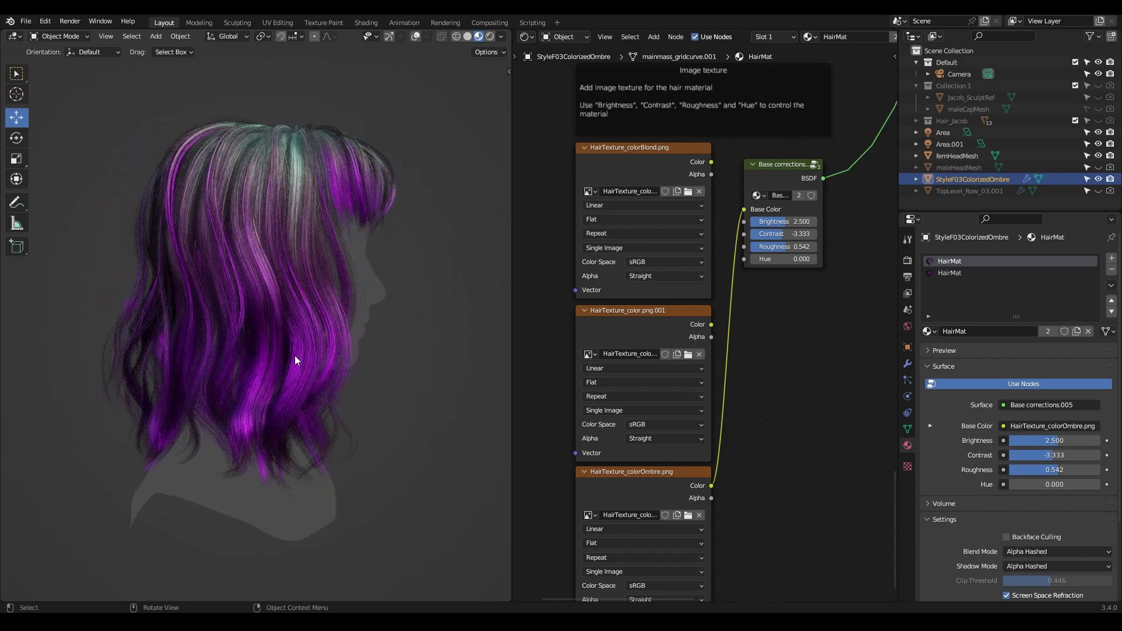
Try a Hue of 0.525 on the ombre texture's Base corrections, and settle on 0.767
scroll(836, 350, "up", 3)
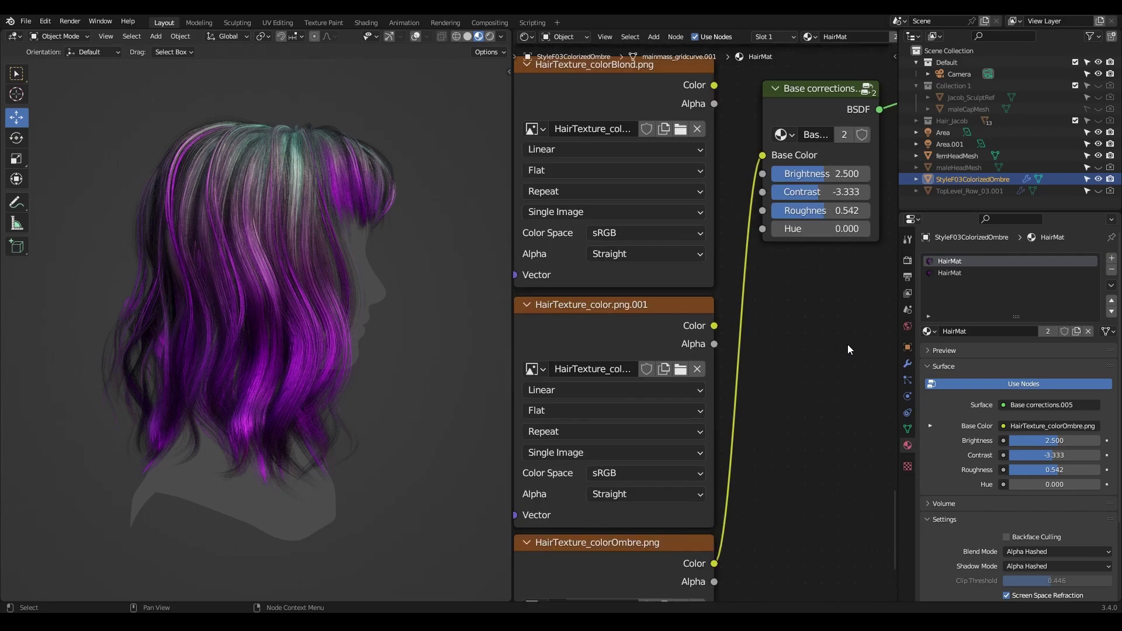
left_click_drag(771, 258, 824, 258)
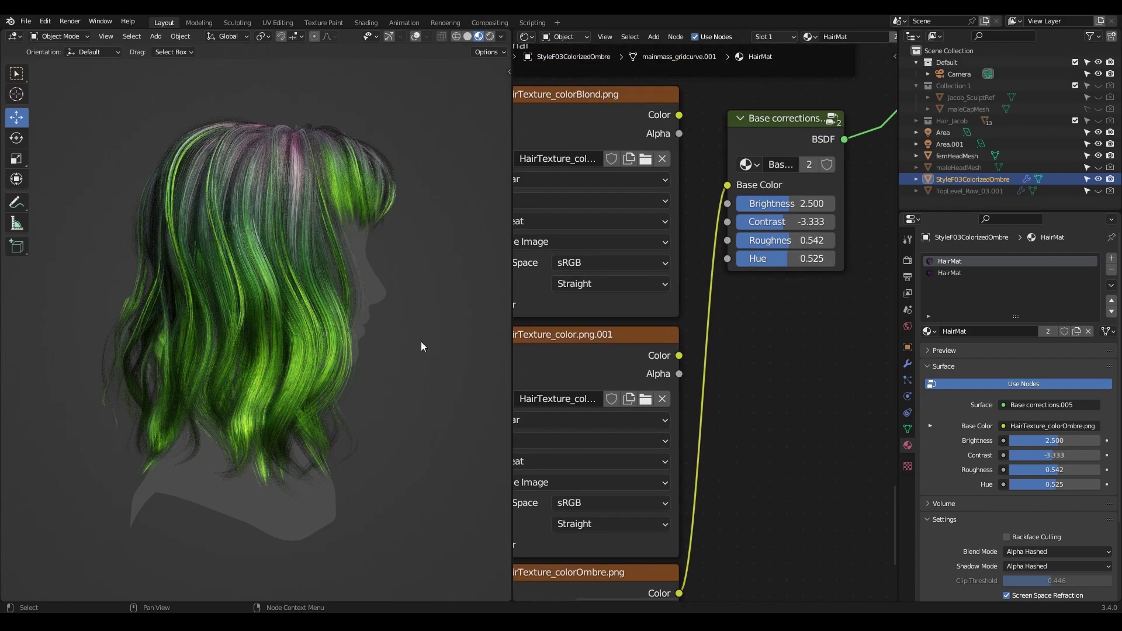
middle_click_drag(421, 341, 398, 387)
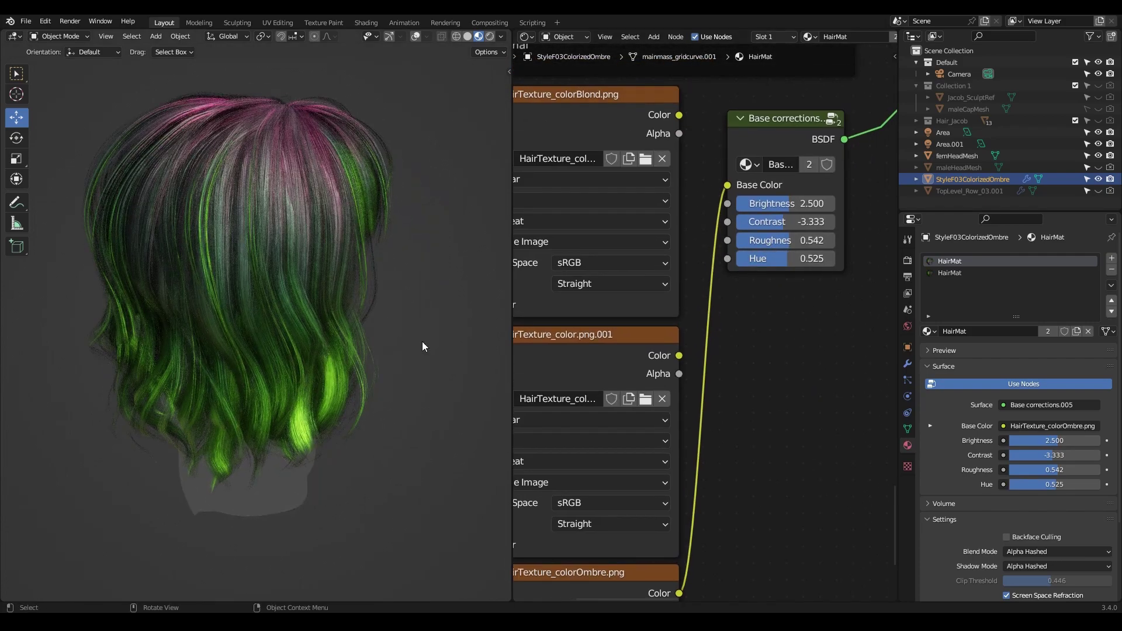
left_click_drag(822, 262, 846, 263)
middle_click_drag(356, 348, 282, 295)
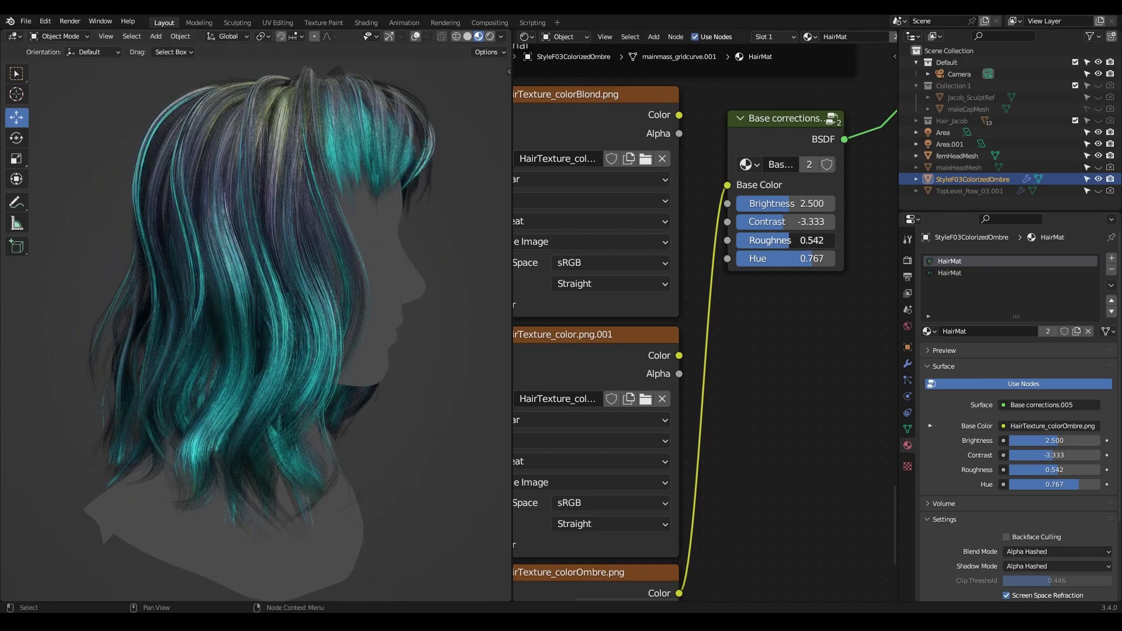
Try a Roughness of 0.600 on the ombre texture's Base corrections, and settle on 0.558
left_click_drag(794, 241, 800, 240)
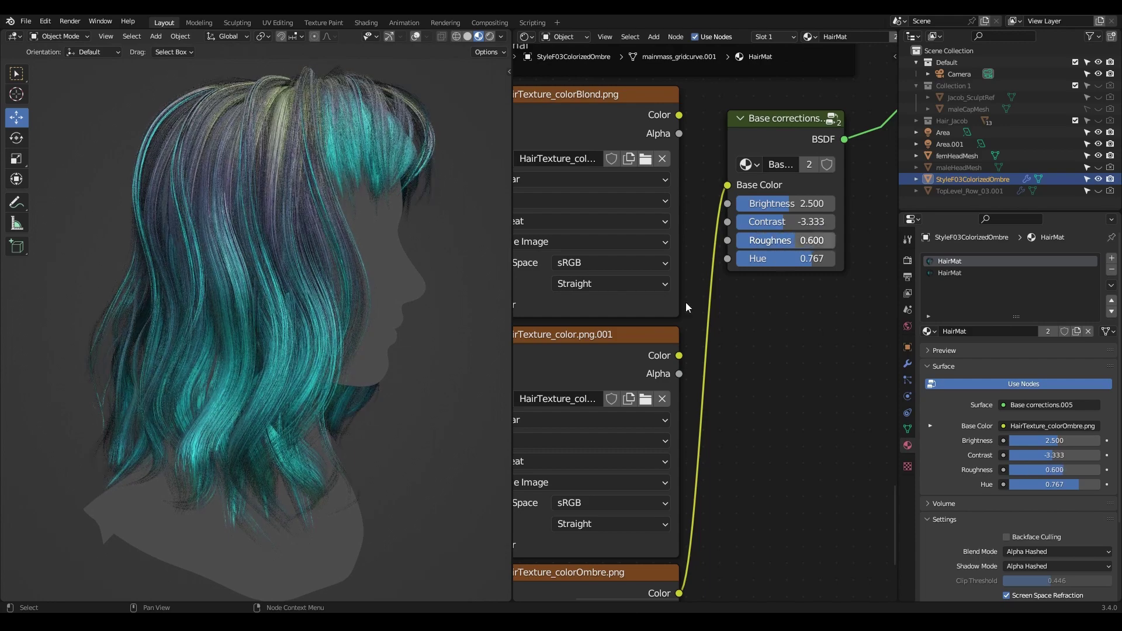
scroll(356, 354, "down", 5)
middle_click_drag(356, 354, 380, 352)
scroll(381, 352, "up", 4)
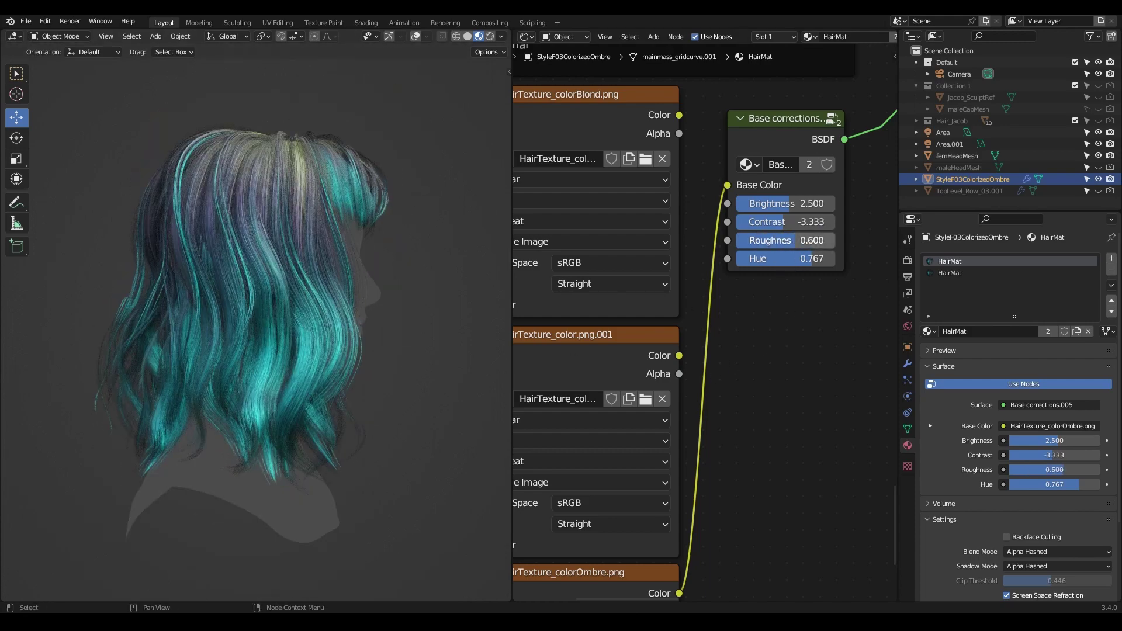
Connect the HairTexture_colorBlond.png Color output to the Base Color of the image texture's Base corrections node
scroll(759, 397, "down", 6)
middle_click_drag(760, 395, 850, 391)
scroll(789, 295, "up", 9)
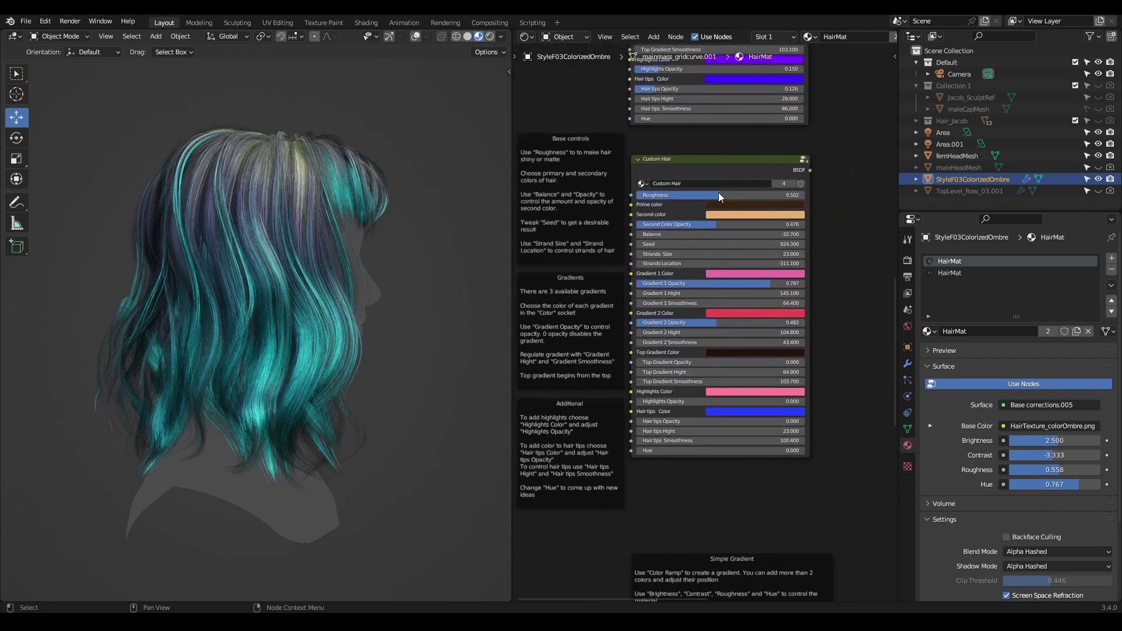
middle_click_drag(810, 533, 778, 246)
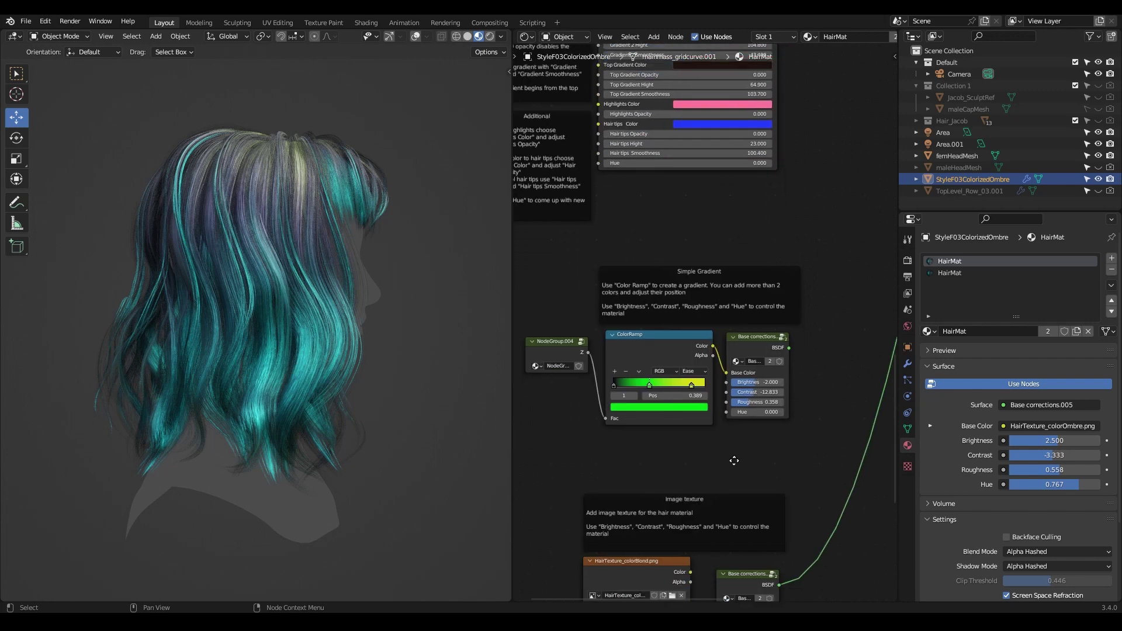
middle_click_drag(734, 460, 727, 166)
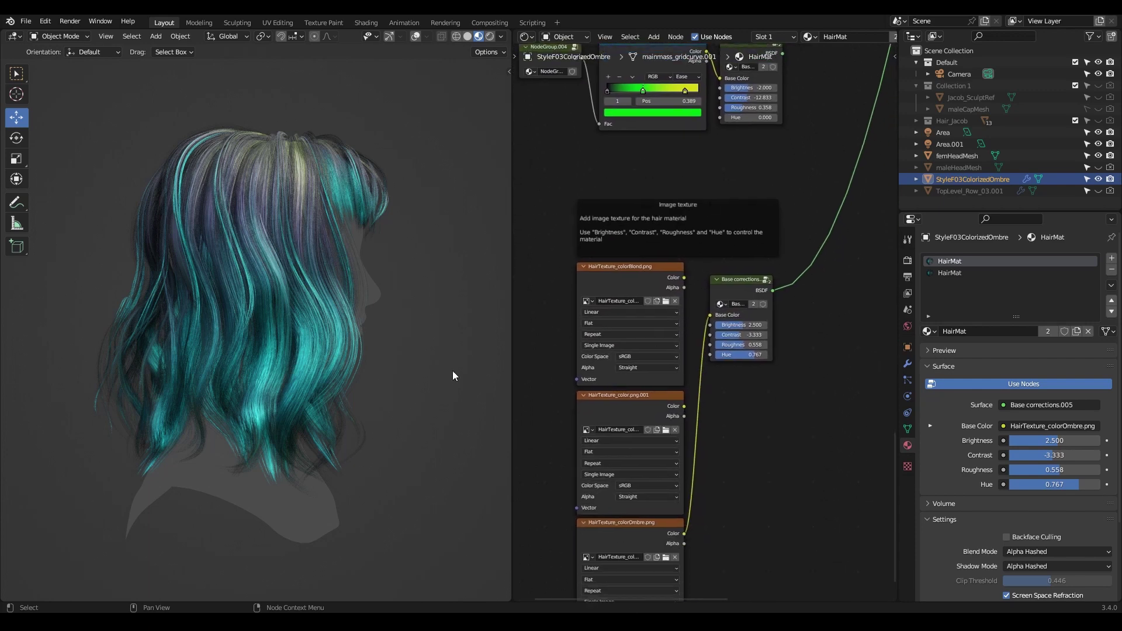
left_click_drag(683, 277, 710, 315)
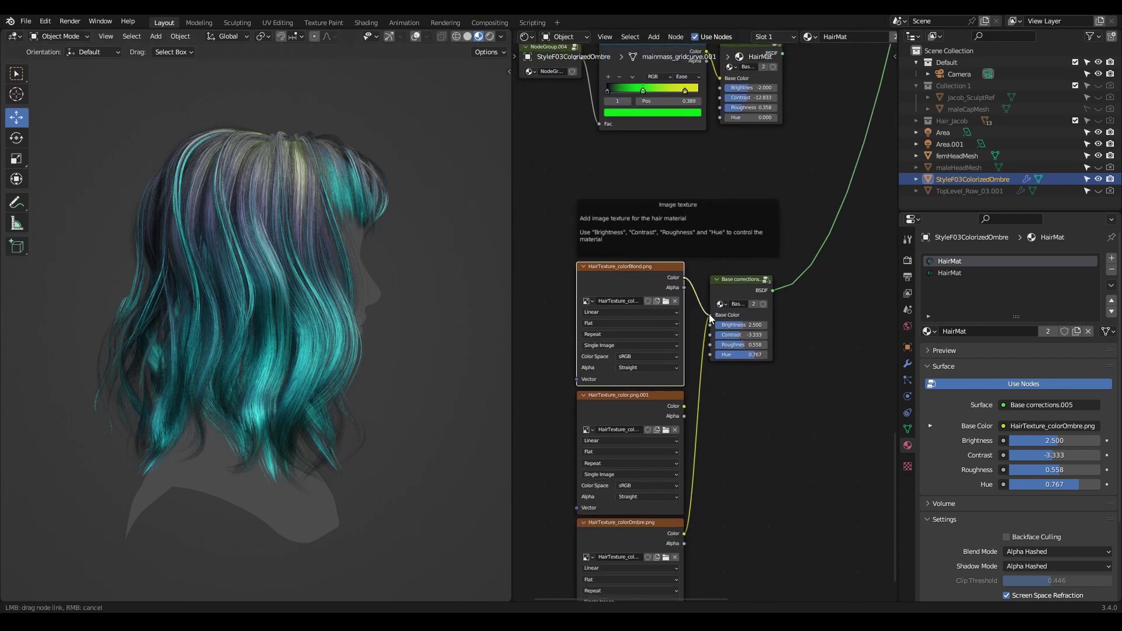
middle_click_drag(220, 372, 314, 377)
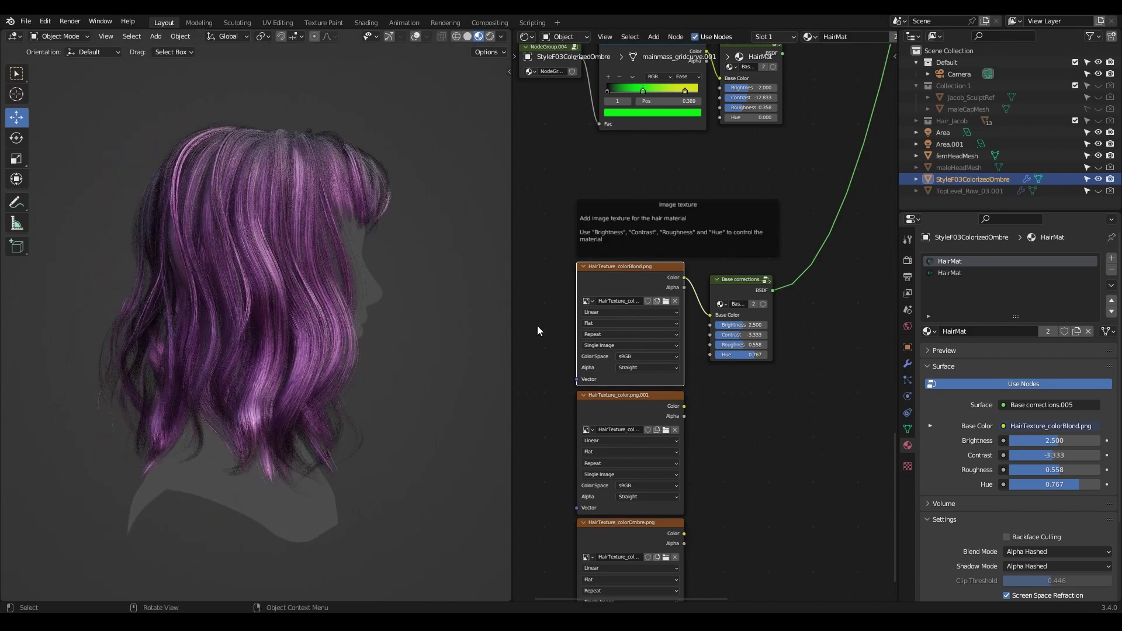